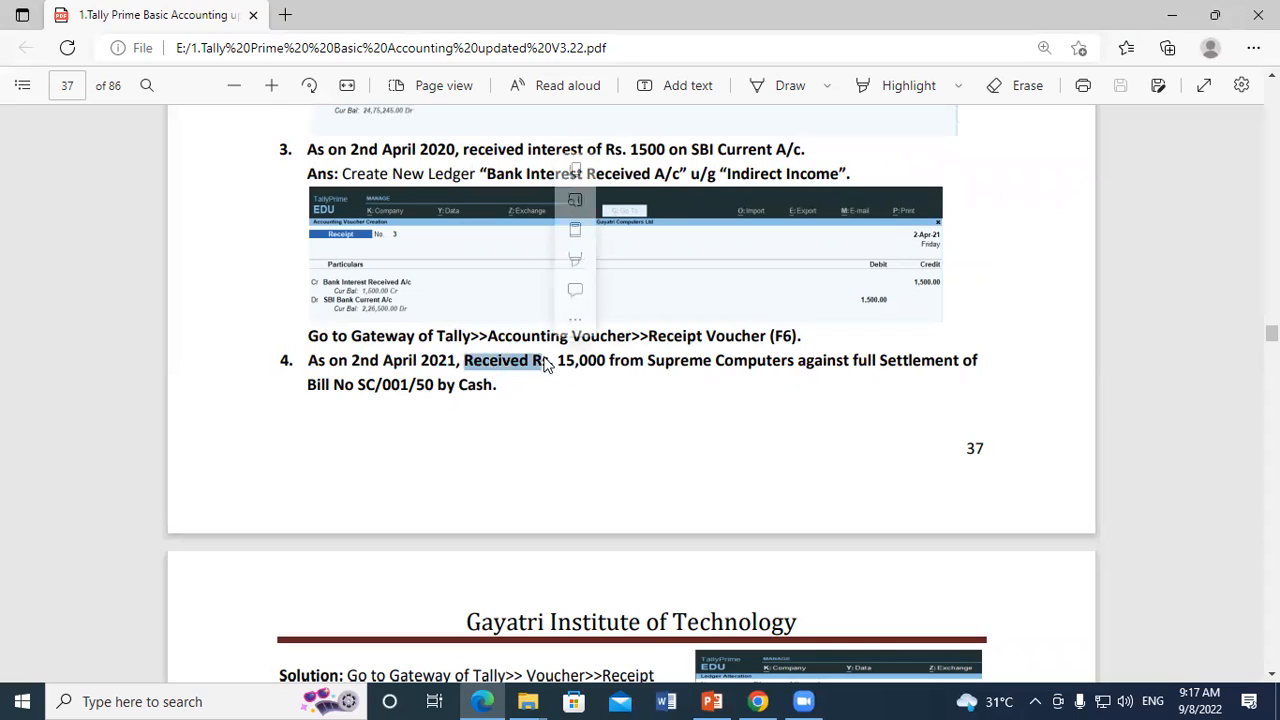
Read transaction 4 on page 37, selecting its amount, party, full settlement wording, bill number and cash payment mode in turn.
{"action": "left_click_drag", "start_coordinate": [558, 361], "coordinate": [607, 362]}
{"action": "left_click", "coordinate": [612, 398]}
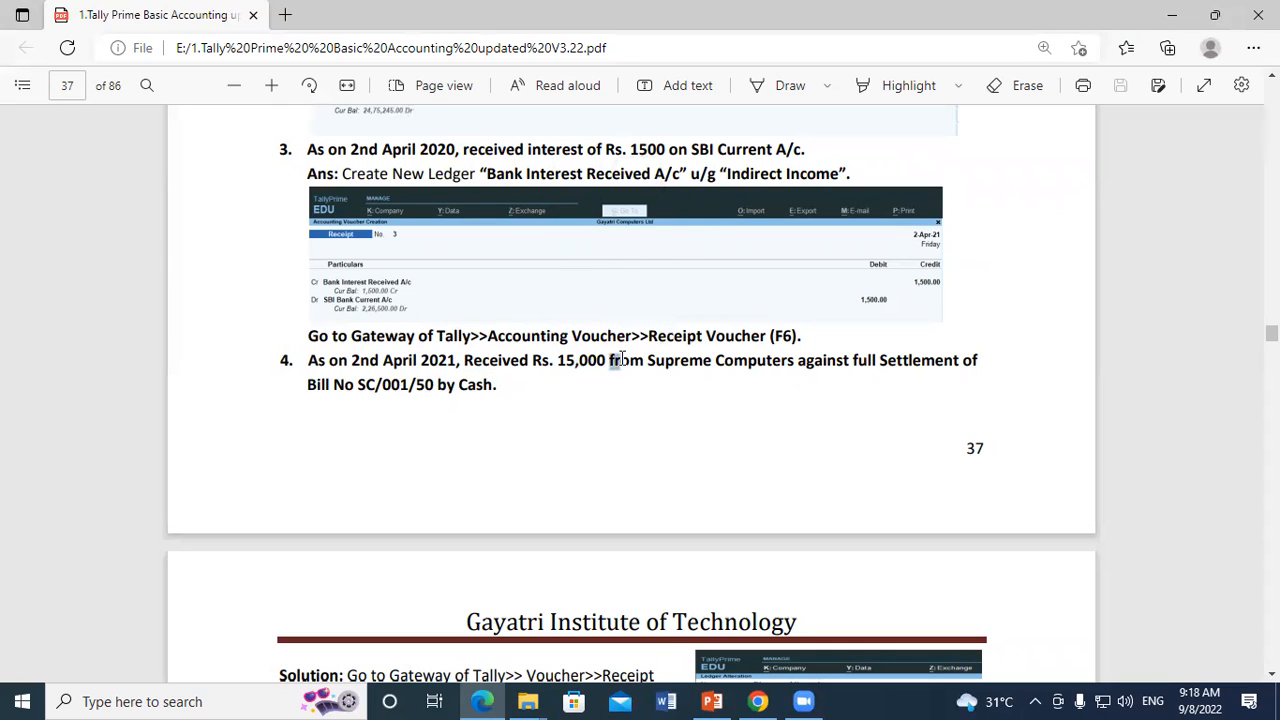
{"action": "left_click", "coordinate": [646, 409]}
{"action": "left_click_drag", "start_coordinate": [664, 355], "coordinate": [982, 364]}
{"action": "left_click", "coordinate": [792, 414]}
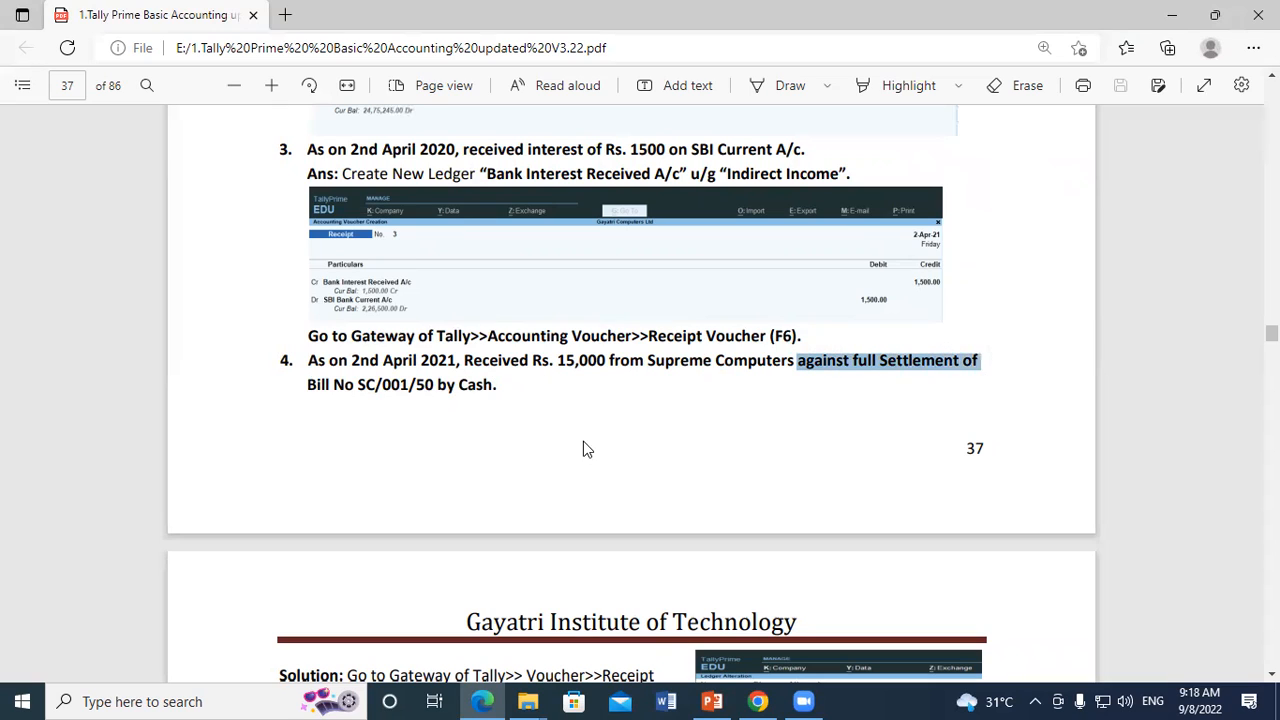
{"action": "left_click", "coordinate": [407, 430]}
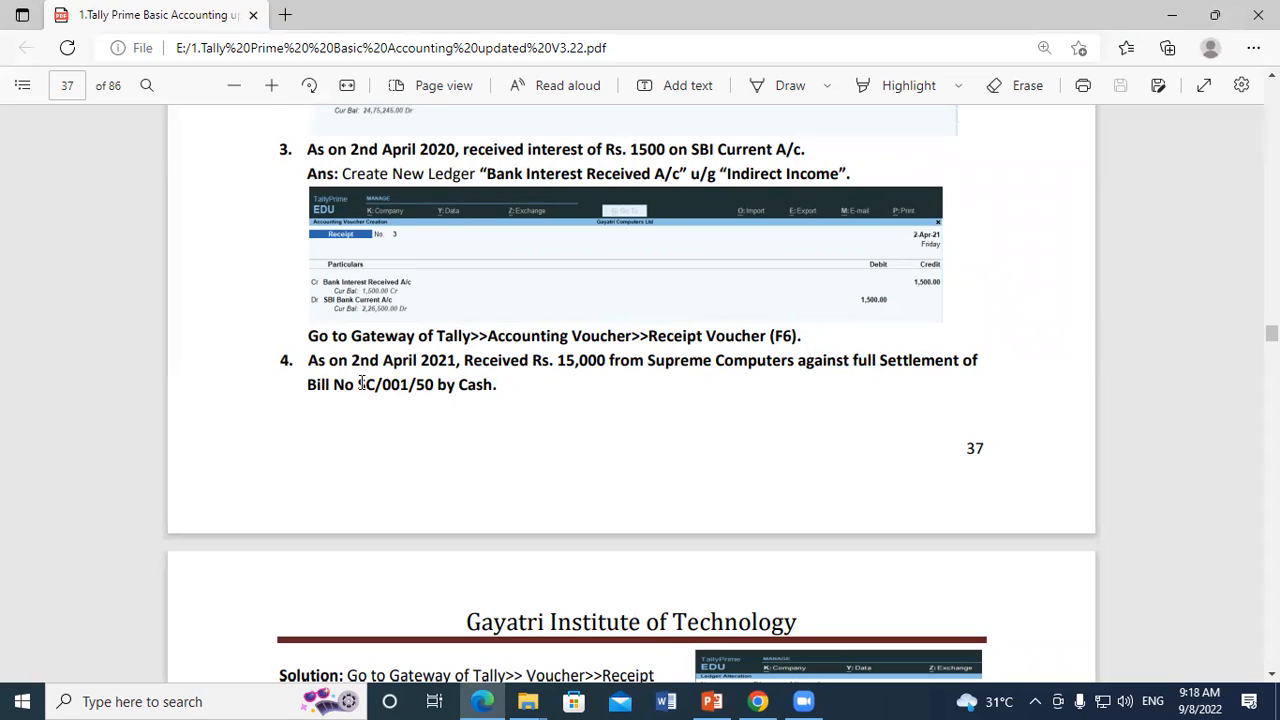
{"action": "double_click", "coordinate": [376, 383]}
{"action": "left_click", "coordinate": [386, 386]}
{"action": "left_click_drag", "start_coordinate": [377, 385], "coordinate": [514, 384]}
{"action": "left_click", "coordinate": [436, 388]}
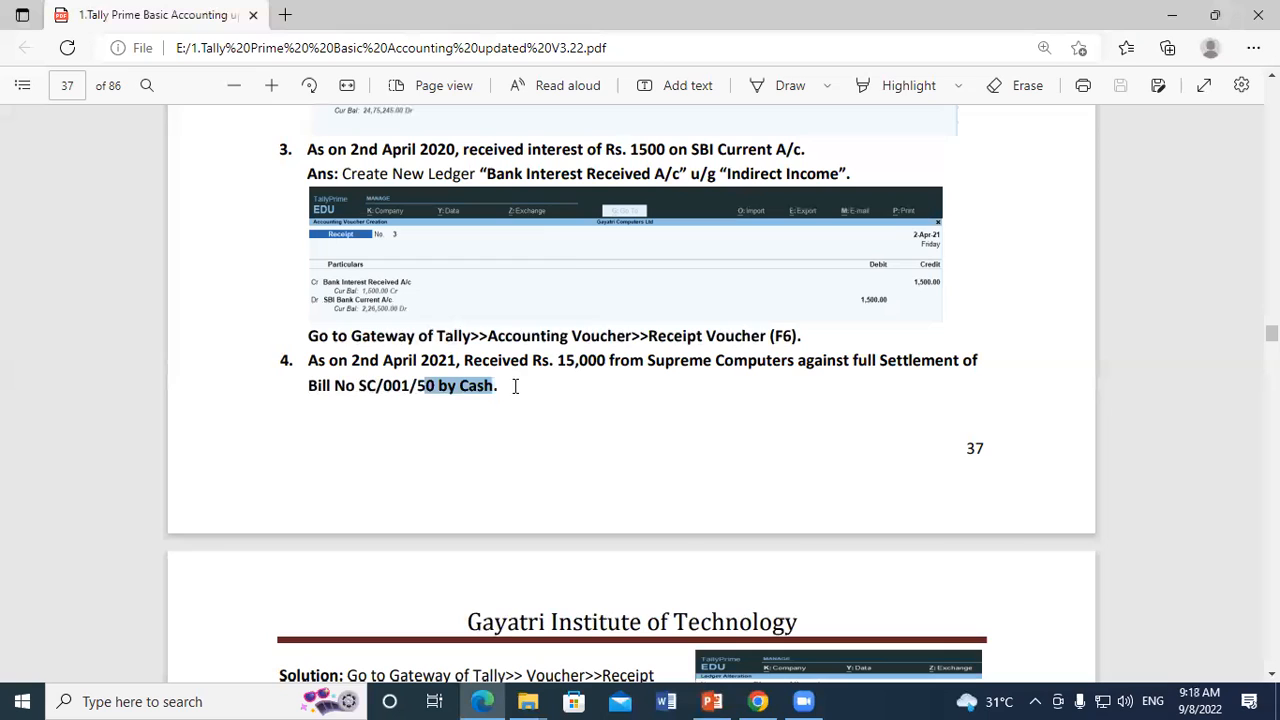
{"action": "left_click", "coordinate": [515, 391]}
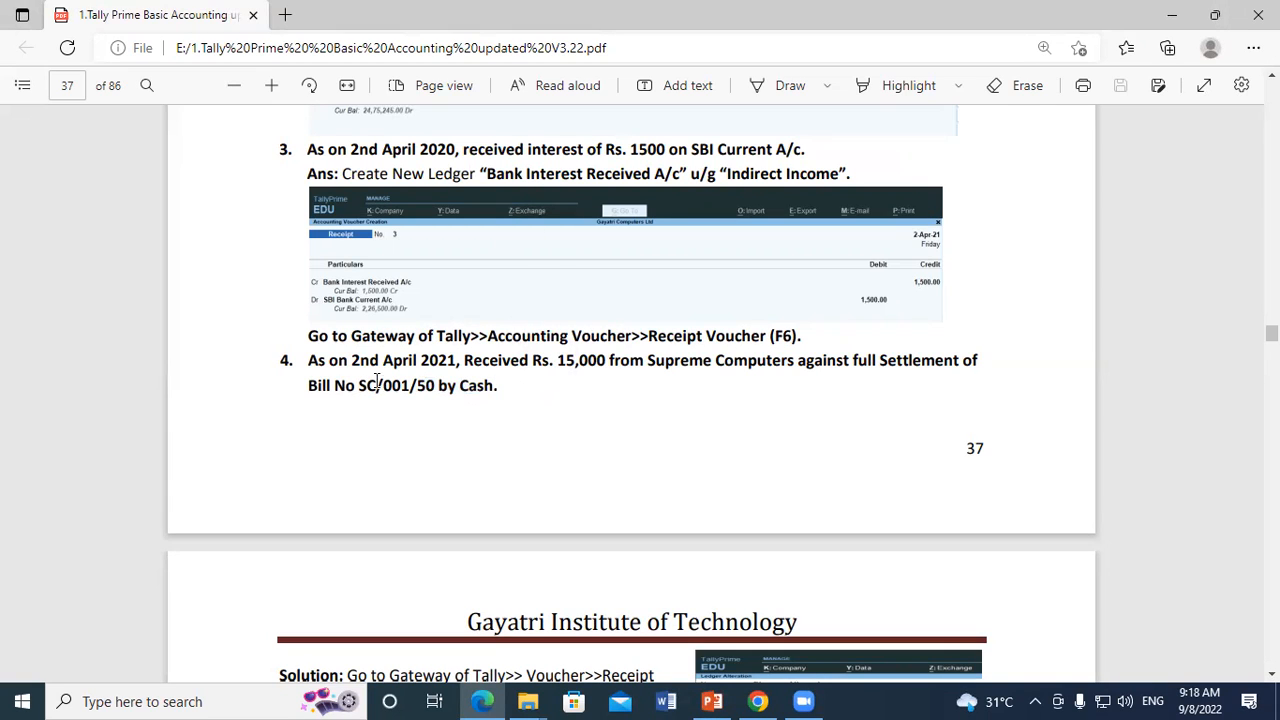
Review transaction 4 again from its date, through Rs. 15,000 and the full settlement wording, to bill number SC/001/50.
{"action": "left_click_drag", "start_coordinate": [354, 362], "coordinate": [414, 365]}
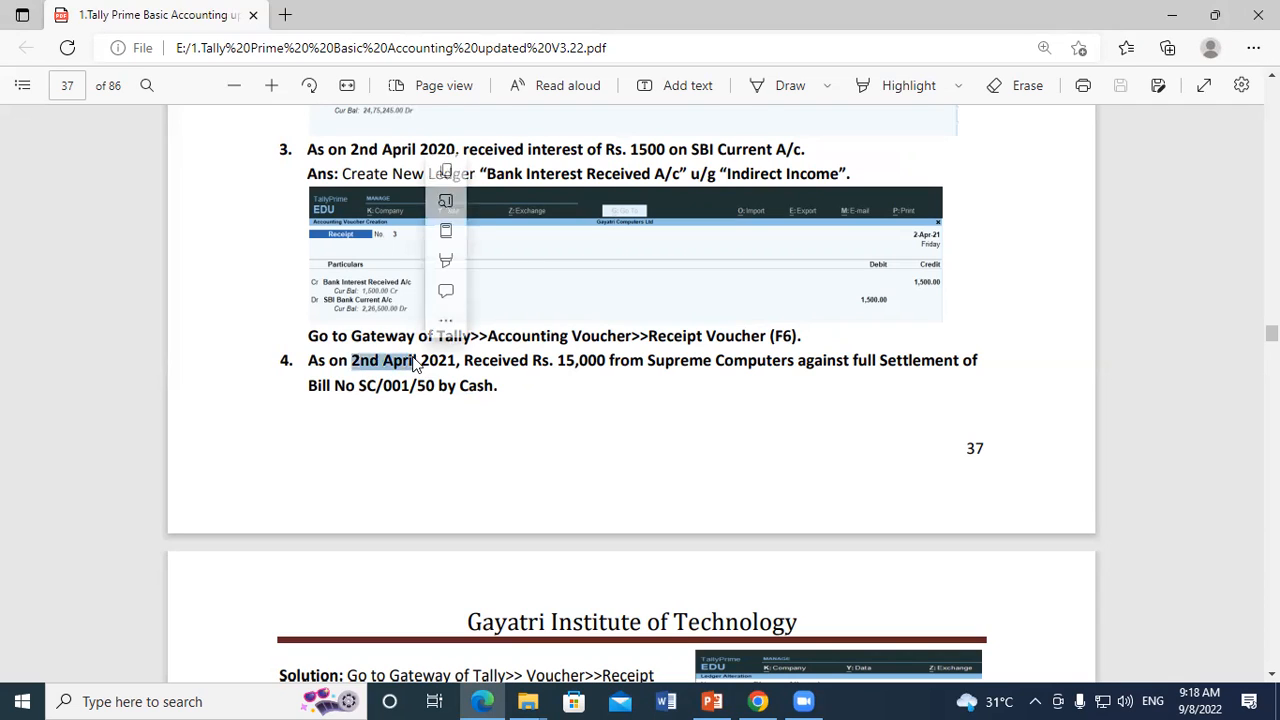
{"action": "left_click", "coordinate": [566, 405]}
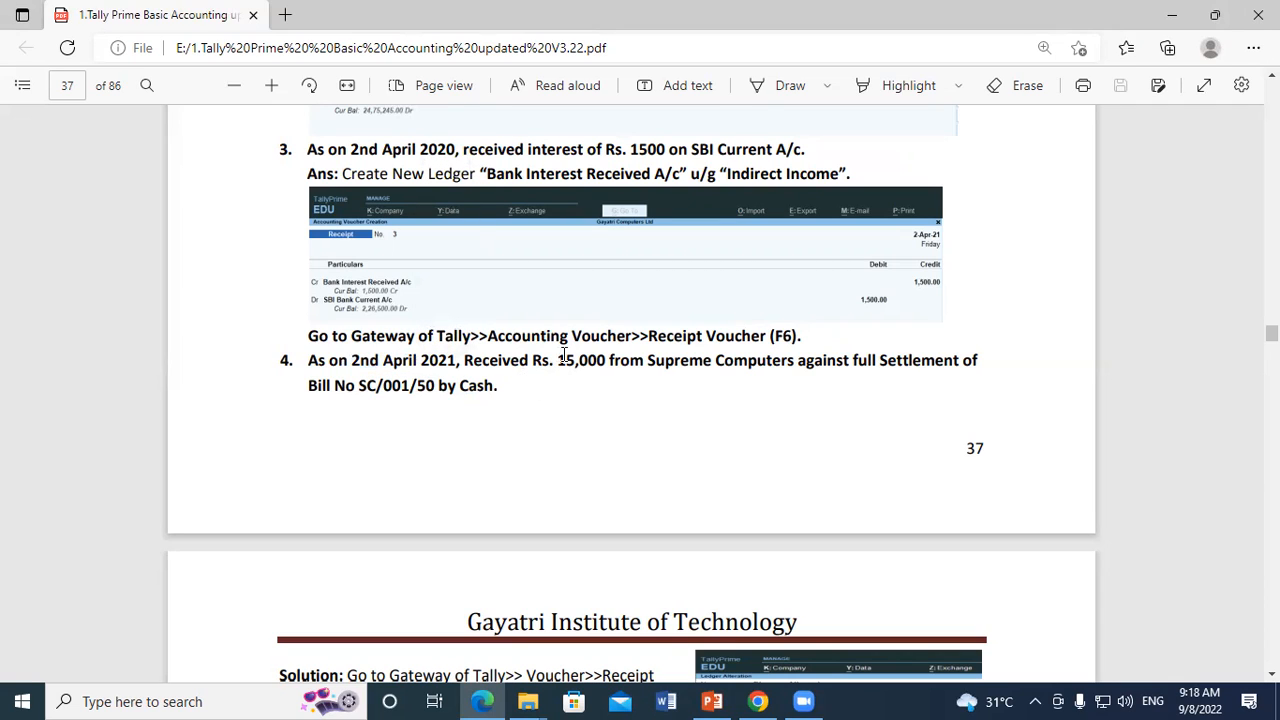
{"action": "left_click_drag", "start_coordinate": [534, 360], "coordinate": [607, 363]}
{"action": "left_click", "coordinate": [609, 421]}
{"action": "left_click_drag", "start_coordinate": [665, 359], "coordinate": [943, 362]}
{"action": "left_click", "coordinate": [804, 436]}
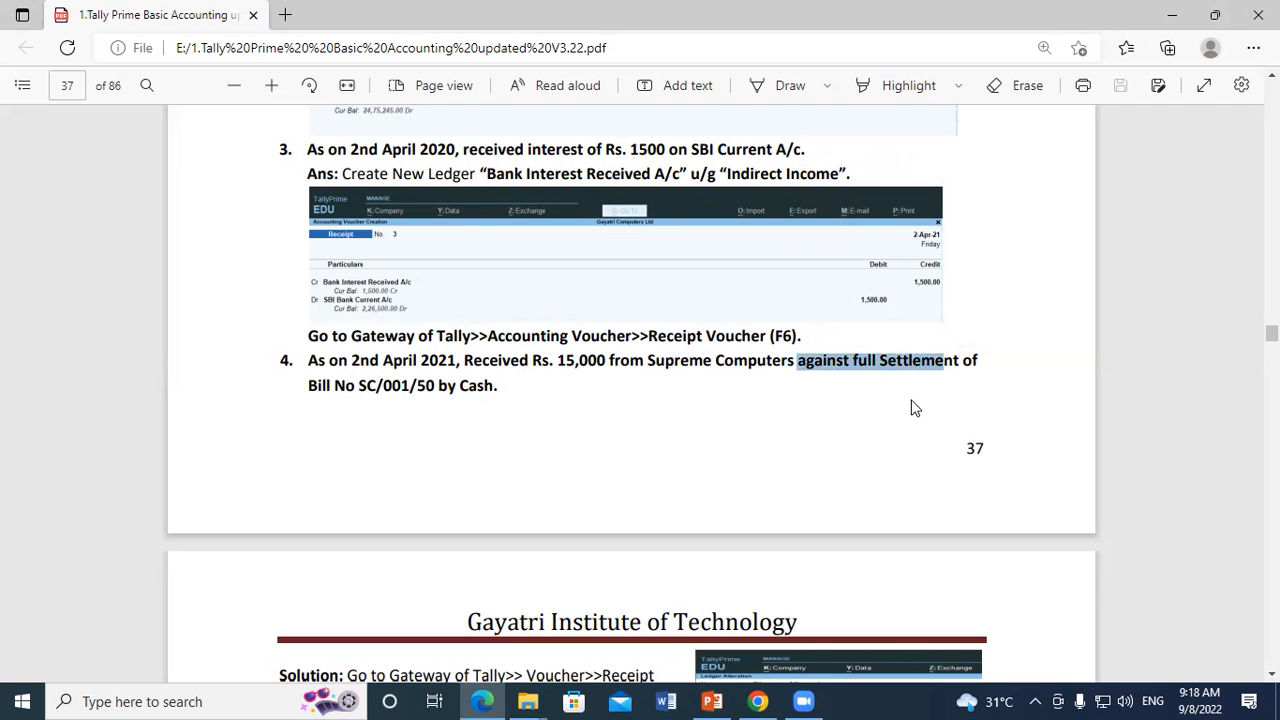
{"action": "left_click", "coordinate": [948, 392]}
{"action": "double_click", "coordinate": [306, 385]}
{"action": "left_click_drag", "start_coordinate": [358, 386], "coordinate": [378, 387]}
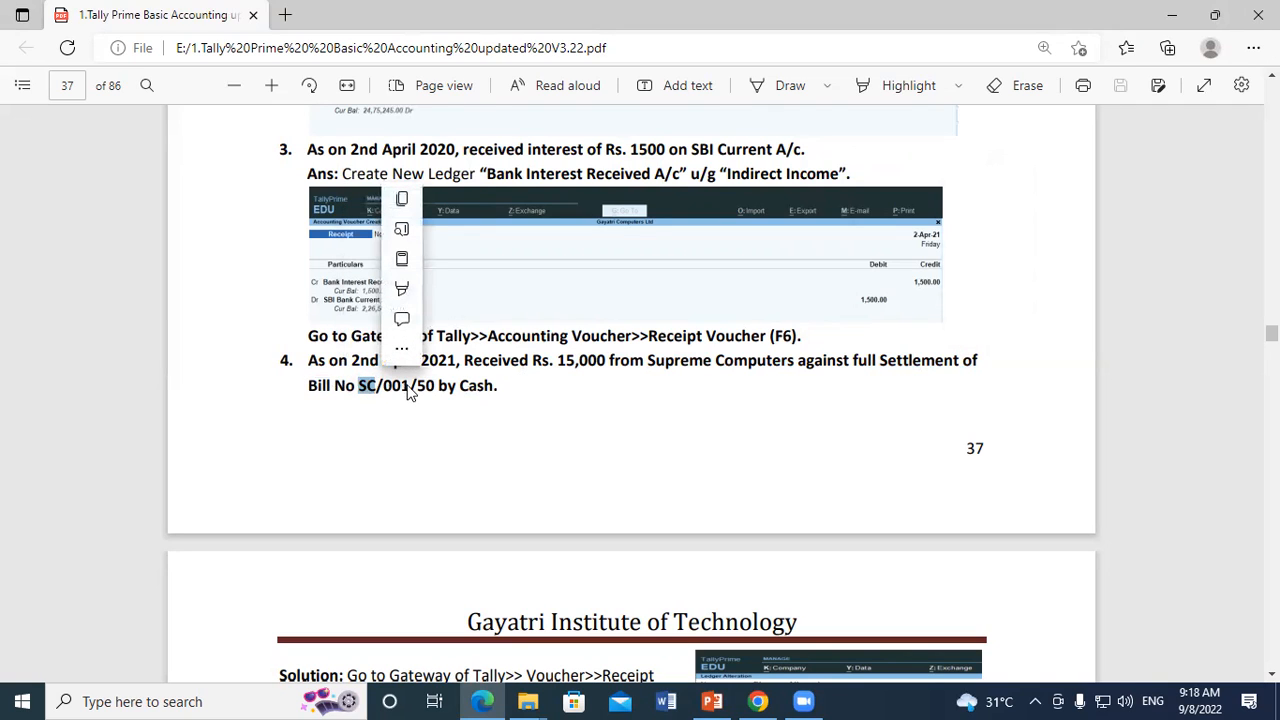
{"action": "left_click", "coordinate": [516, 397]}
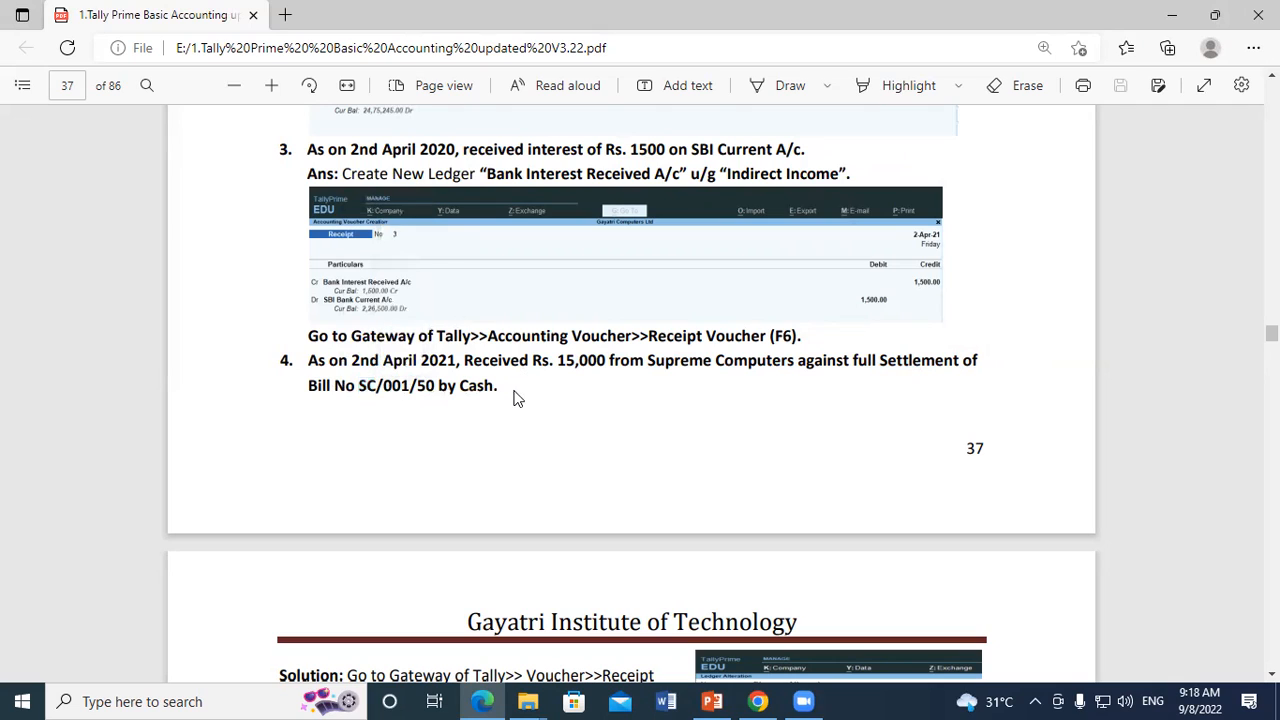
In transaction 4, circle Supreme Computers, SC/001/50 and 15,000 in ink, and underline full Settlement and by Cash.
{"action": "left_click", "coordinate": [782, 86]}
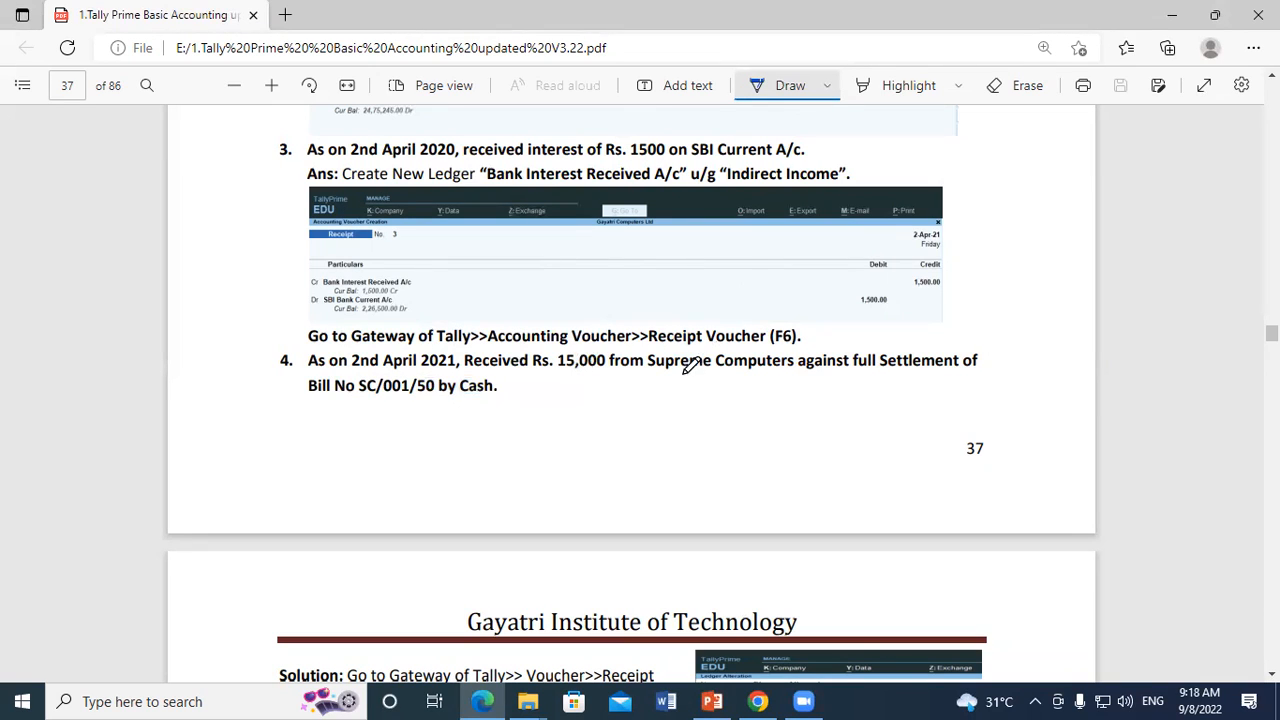
{"action": "mouse_move", "coordinate": [661, 371]}
{"action": "left_mouse_down"}
{"action": "mouse_move", "coordinate": [638, 362]}
{"action": "mouse_move", "coordinate": [775, 352]}
{"action": "mouse_move", "coordinate": [784, 381]}
{"action": "mouse_move", "coordinate": [660, 366]}
{"action": "left_mouse_up"}
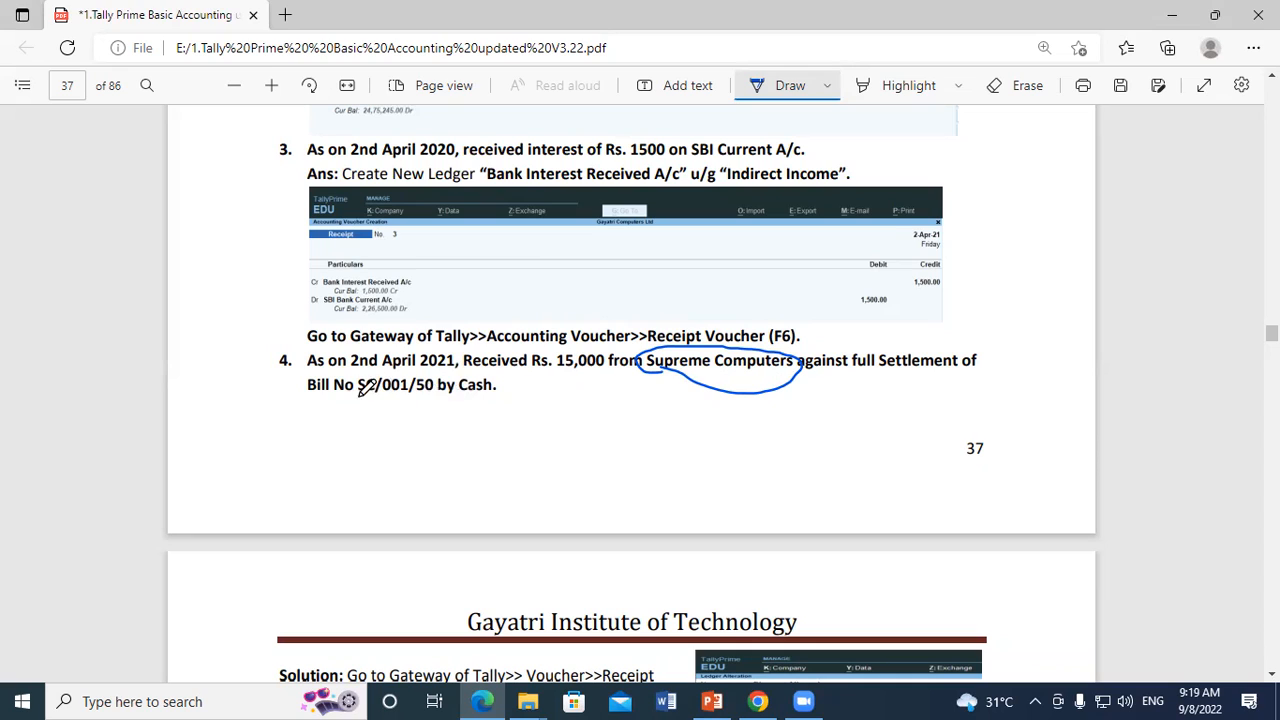
{"action": "mouse_move", "coordinate": [359, 396]}
{"action": "left_mouse_down"}
{"action": "mouse_move", "coordinate": [422, 402]}
{"action": "mouse_move", "coordinate": [432, 370]}
{"action": "left_mouse_up"}
{"action": "mouse_move", "coordinate": [352, 358]}
{"action": "left_mouse_down"}
{"action": "mouse_move", "coordinate": [355, 388]}
{"action": "mouse_move", "coordinate": [425, 402]}
{"action": "mouse_move", "coordinate": [477, 444]}
{"action": "left_mouse_up"}
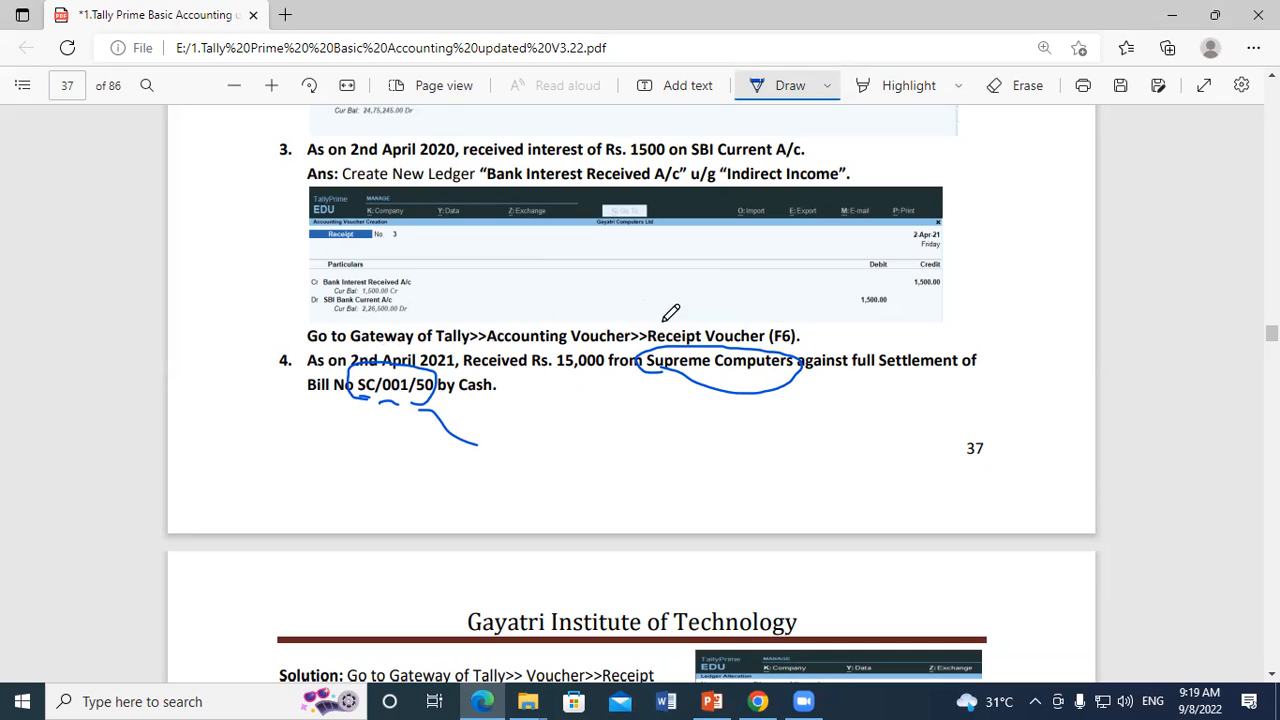
{"action": "mouse_move", "coordinate": [601, 367]}
{"action": "left_mouse_down"}
{"action": "mouse_move", "coordinate": [549, 362]}
{"action": "mouse_move", "coordinate": [618, 344]}
{"action": "mouse_move", "coordinate": [604, 374]}
{"action": "left_mouse_up"}
{"action": "left_click_drag", "start_coordinate": [848, 378], "coordinate": [967, 374]}
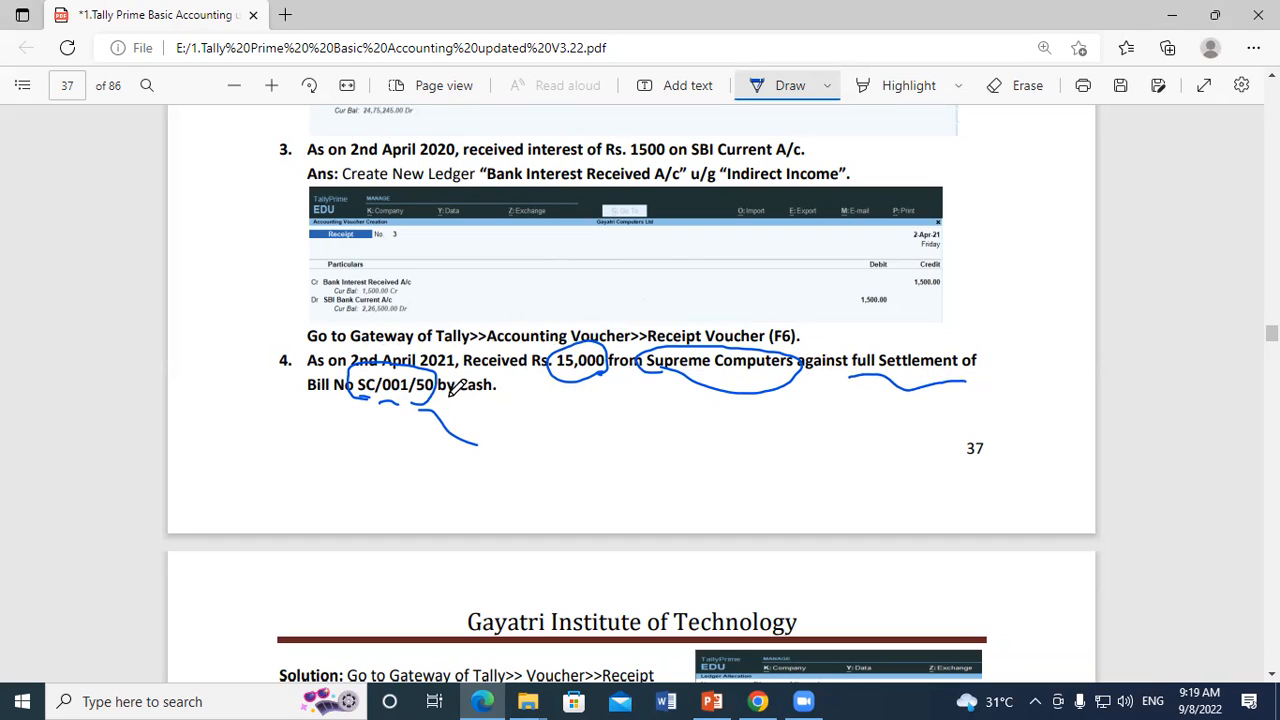
{"action": "left_click_drag", "start_coordinate": [440, 400], "coordinate": [497, 399]}
Write 15480 below the bill number, underline and circle it, and add emphasis marks to 15,000 and full Settlement.
{"action": "mouse_move", "coordinate": [370, 397]}
{"action": "left_mouse_down"}
{"action": "mouse_move", "coordinate": [337, 436]}
{"action": "mouse_move", "coordinate": [355, 460]}
{"action": "mouse_move", "coordinate": [440, 470]}
{"action": "left_mouse_up"}
{"action": "left_click_drag", "start_coordinate": [326, 474], "coordinate": [485, 503]}
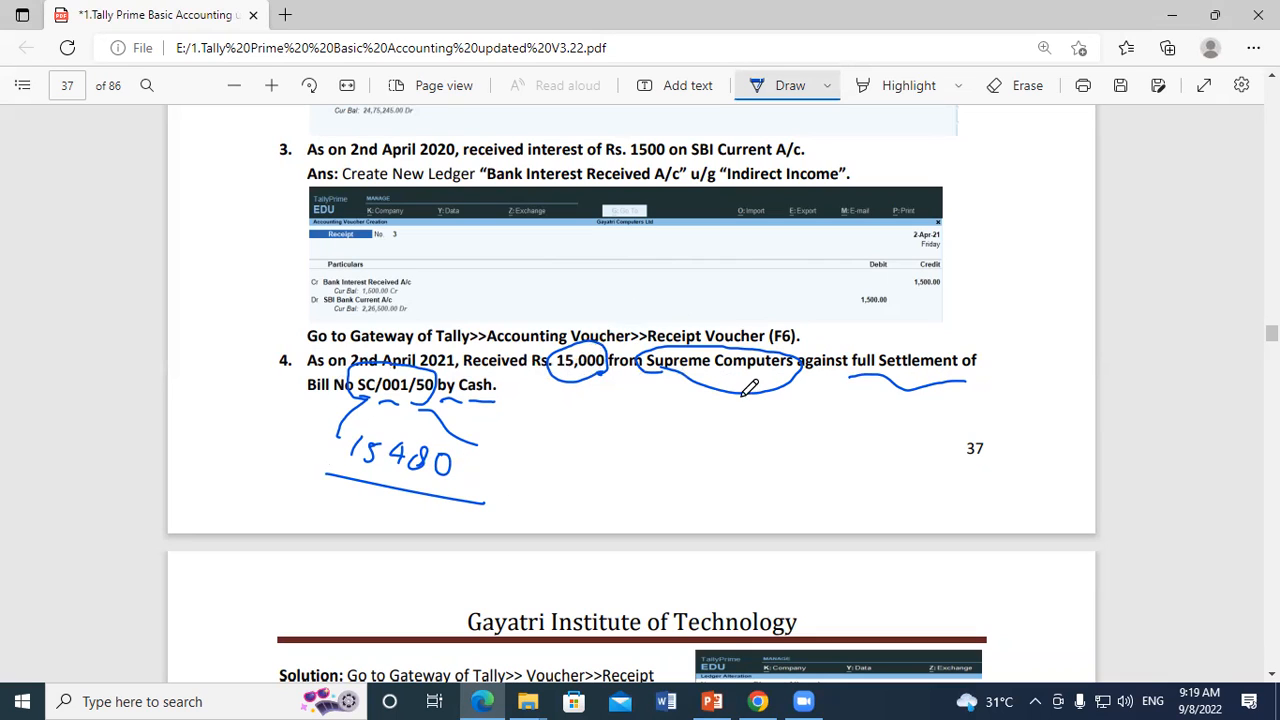
{"action": "mouse_move", "coordinate": [344, 432]}
{"action": "left_mouse_down"}
{"action": "mouse_move", "coordinate": [370, 412]}
{"action": "mouse_move", "coordinate": [450, 432]}
{"action": "mouse_move", "coordinate": [400, 492]}
{"action": "mouse_move", "coordinate": [336, 440]}
{"action": "mouse_move", "coordinate": [375, 432]}
{"action": "left_mouse_up"}
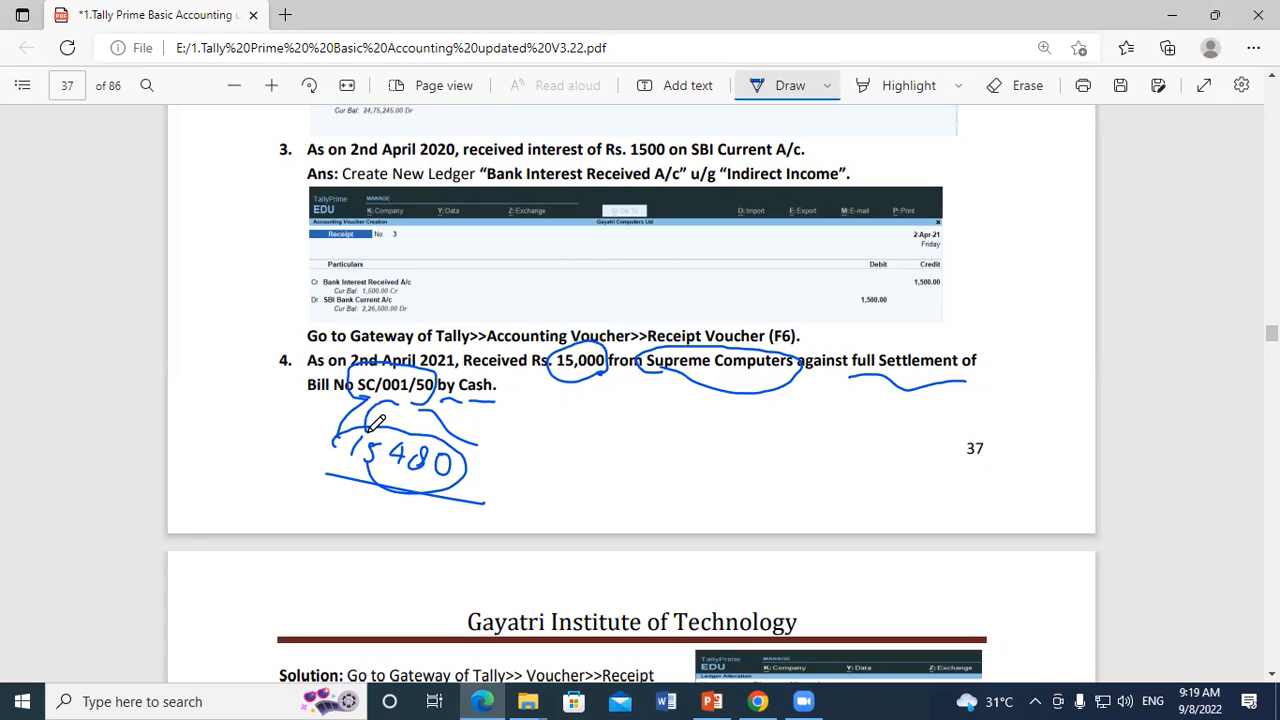
{"action": "left_click_drag", "start_coordinate": [552, 385], "coordinate": [588, 390]}
{"action": "left_click_drag", "start_coordinate": [844, 375], "coordinate": [940, 375]}
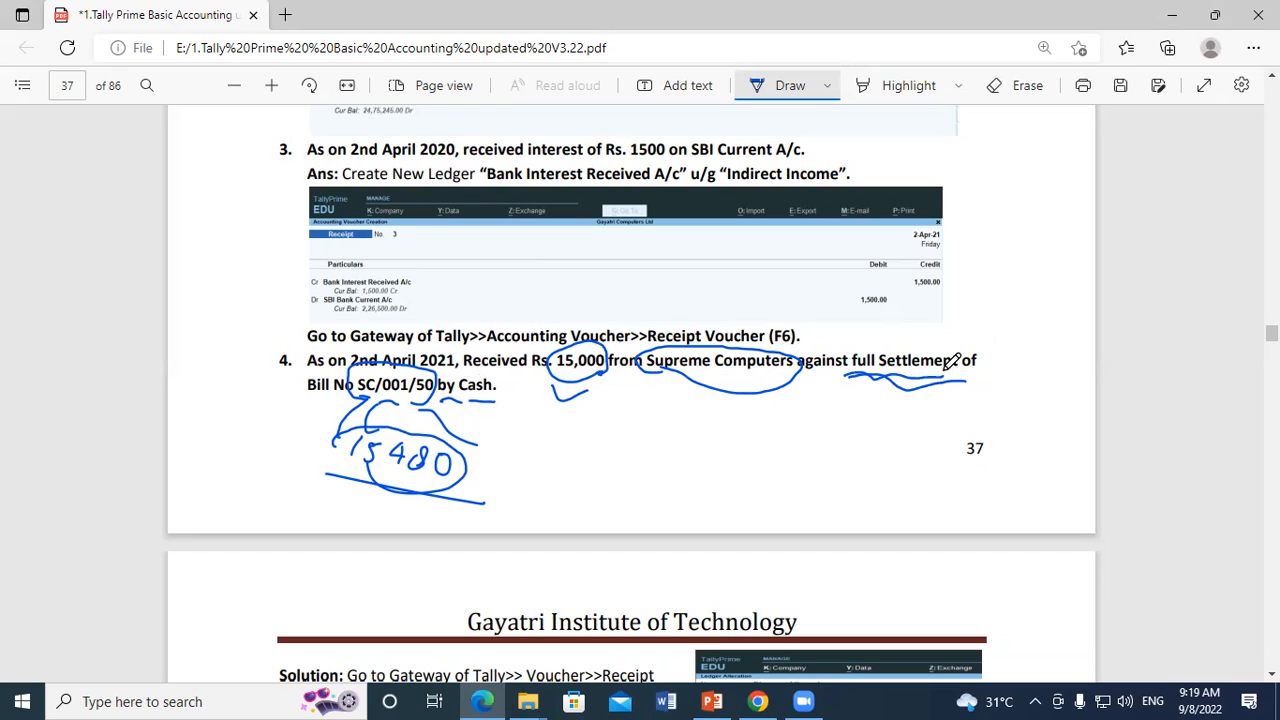
Write a circled 480 and a circled D below transaction 4, and add a tick at the 15,000 amount.
{"action": "left_click_drag", "start_coordinate": [718, 432], "coordinate": [731, 445]}
{"action": "mouse_move", "coordinate": [722, 436]}
{"action": "left_mouse_down"}
{"action": "mouse_move", "coordinate": [720, 452]}
{"action": "mouse_move", "coordinate": [762, 432]}
{"action": "mouse_move", "coordinate": [752, 458]}
{"action": "left_mouse_up"}
{"action": "mouse_move", "coordinate": [774, 434]}
{"action": "left_mouse_down"}
{"action": "mouse_move", "coordinate": [720, 410]}
{"action": "mouse_move", "coordinate": [734, 485]}
{"action": "mouse_move", "coordinate": [700, 420]}
{"action": "left_mouse_up"}
{"action": "mouse_move", "coordinate": [846, 463]}
{"action": "left_mouse_down"}
{"action": "mouse_move", "coordinate": [866, 440]}
{"action": "mouse_move", "coordinate": [880, 502]}
{"action": "mouse_move", "coordinate": [845, 440]}
{"action": "left_mouse_up"}
{"action": "mouse_move", "coordinate": [543, 372]}
{"action": "left_mouse_down"}
{"action": "mouse_move", "coordinate": [556, 386]}
{"action": "mouse_move", "coordinate": [604, 356]}
{"action": "left_mouse_up"}
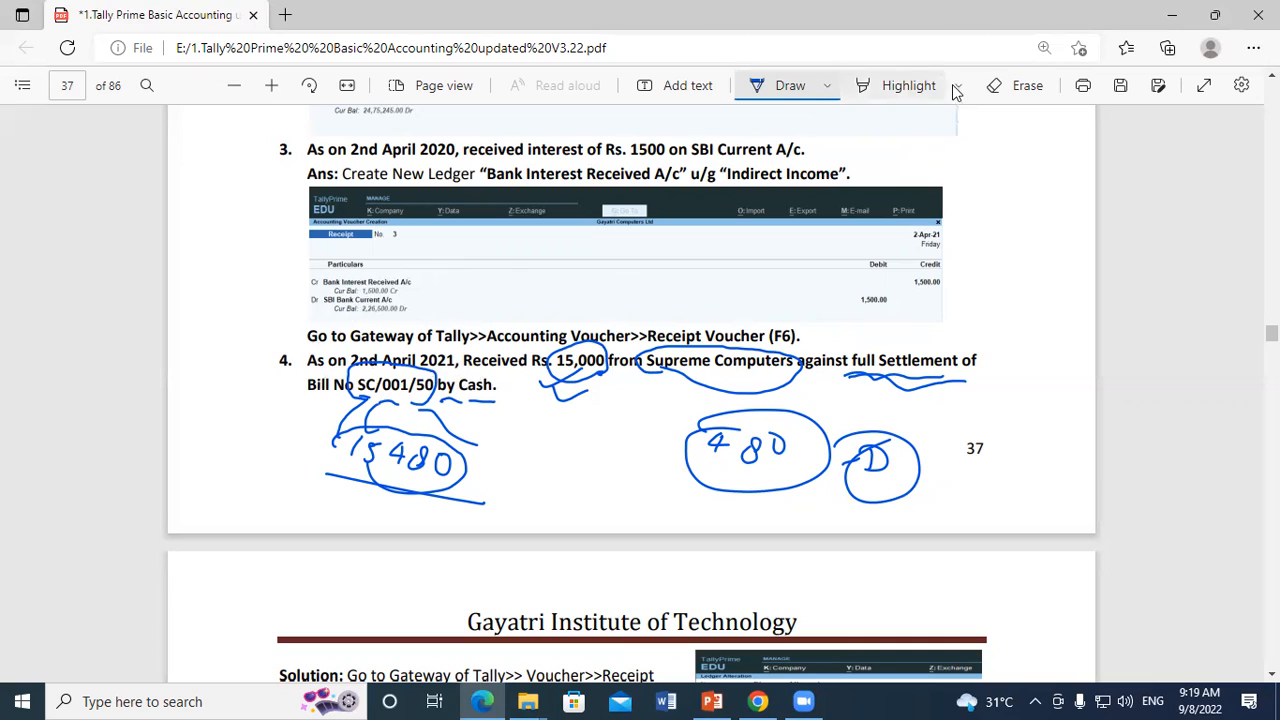
Erase all the ink annotations around transaction 4.
{"action": "left_click", "coordinate": [1018, 86]}
{"action": "mouse_move", "coordinate": [392, 488]}
{"action": "left_mouse_down"}
{"action": "mouse_move", "coordinate": [444, 484]}
{"action": "mouse_move", "coordinate": [371, 395]}
{"action": "mouse_move", "coordinate": [361, 419]}
{"action": "mouse_move", "coordinate": [468, 436]}
{"action": "mouse_move", "coordinate": [458, 394]}
{"action": "mouse_move", "coordinate": [567, 367]}
{"action": "mouse_move", "coordinate": [573, 388]}
{"action": "mouse_move", "coordinate": [730, 352]}
{"action": "mouse_move", "coordinate": [798, 514]}
{"action": "mouse_move", "coordinate": [702, 430]}
{"action": "mouse_move", "coordinate": [777, 442]}
{"action": "mouse_move", "coordinate": [851, 414]}
{"action": "mouse_move", "coordinate": [897, 494]}
{"action": "mouse_move", "coordinate": [851, 449]}
{"action": "mouse_move", "coordinate": [888, 404]}
{"action": "mouse_move", "coordinate": [886, 349]}
{"action": "left_mouse_up"}
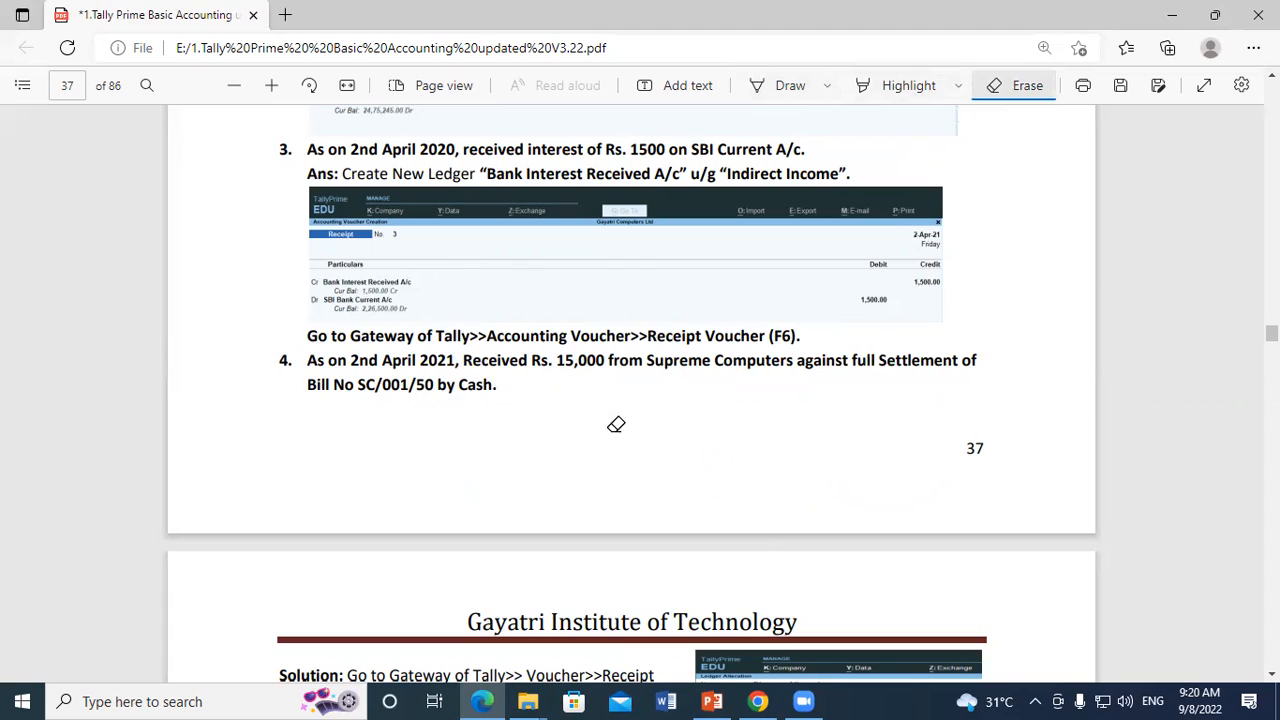
{"action": "left_click", "coordinate": [990, 88]}
Circle SC/001/50, Supreme Computers and 15,000 in ink, underline full Settlement, and write a circled example amount below the transaction.
{"action": "left_click", "coordinate": [759, 90]}
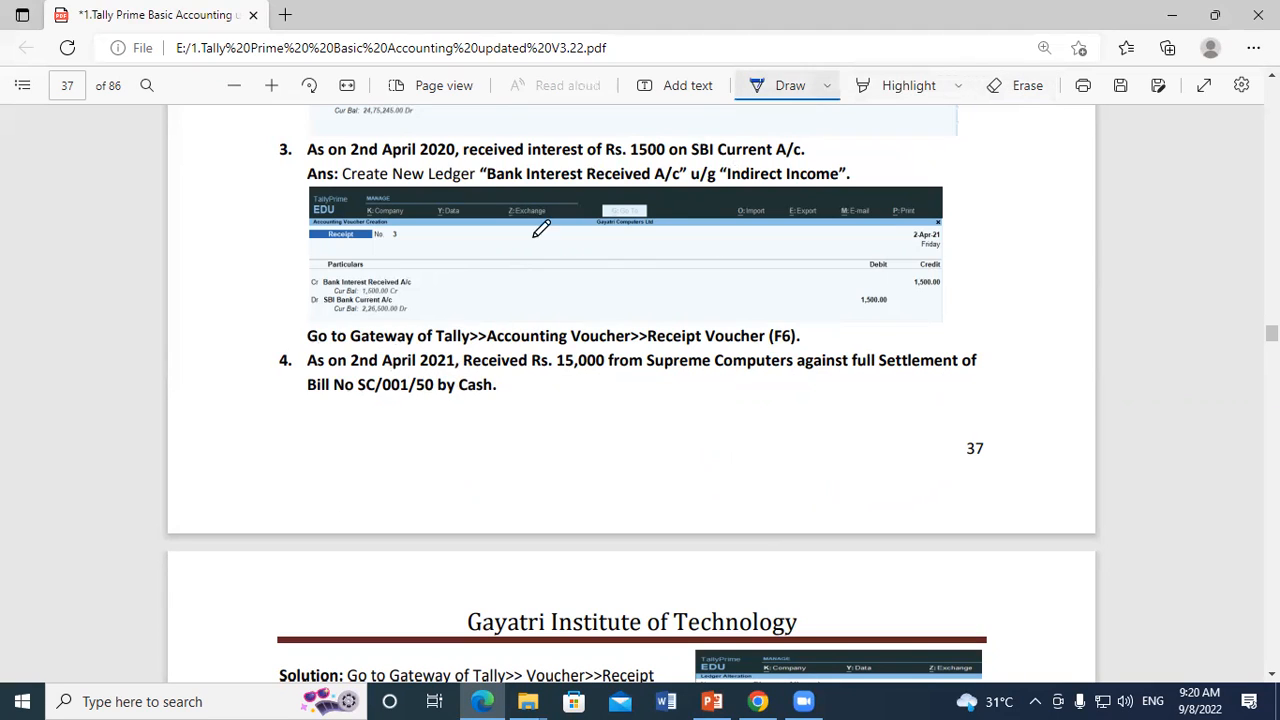
{"action": "left_click_drag", "start_coordinate": [360, 400], "coordinate": [428, 404]}
{"action": "mouse_move", "coordinate": [678, 370]}
{"action": "left_mouse_down"}
{"action": "mouse_move", "coordinate": [645, 368]}
{"action": "mouse_move", "coordinate": [680, 330]}
{"action": "mouse_move", "coordinate": [768, 331]}
{"action": "mouse_move", "coordinate": [805, 364]}
{"action": "mouse_move", "coordinate": [746, 390]}
{"action": "left_mouse_up"}
{"action": "mouse_move", "coordinate": [362, 401]}
{"action": "left_mouse_down"}
{"action": "mouse_move", "coordinate": [350, 372]}
{"action": "mouse_move", "coordinate": [410, 362]}
{"action": "mouse_move", "coordinate": [437, 393]}
{"action": "mouse_move", "coordinate": [392, 392]}
{"action": "left_mouse_up"}
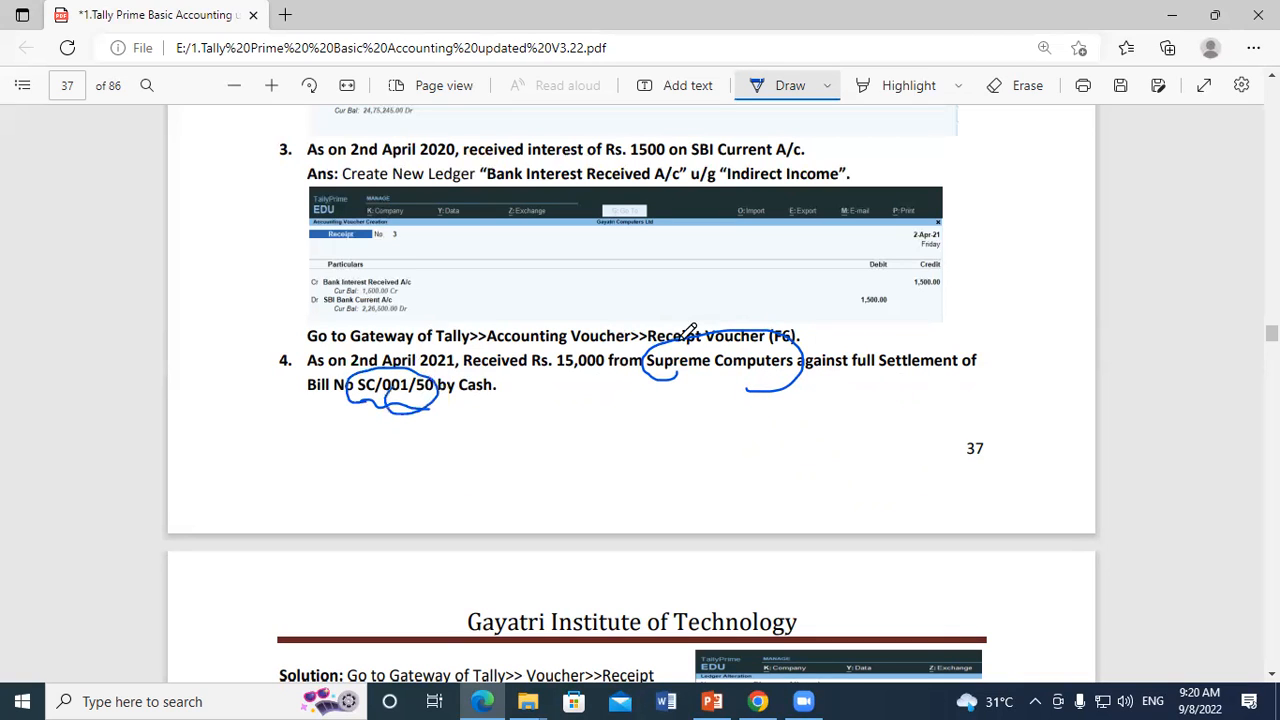
{"action": "mouse_move", "coordinate": [575, 378]}
{"action": "left_mouse_down"}
{"action": "mouse_move", "coordinate": [550, 352]}
{"action": "mouse_move", "coordinate": [614, 342]}
{"action": "mouse_move", "coordinate": [585, 389]}
{"action": "mouse_move", "coordinate": [564, 382]}
{"action": "left_mouse_up"}
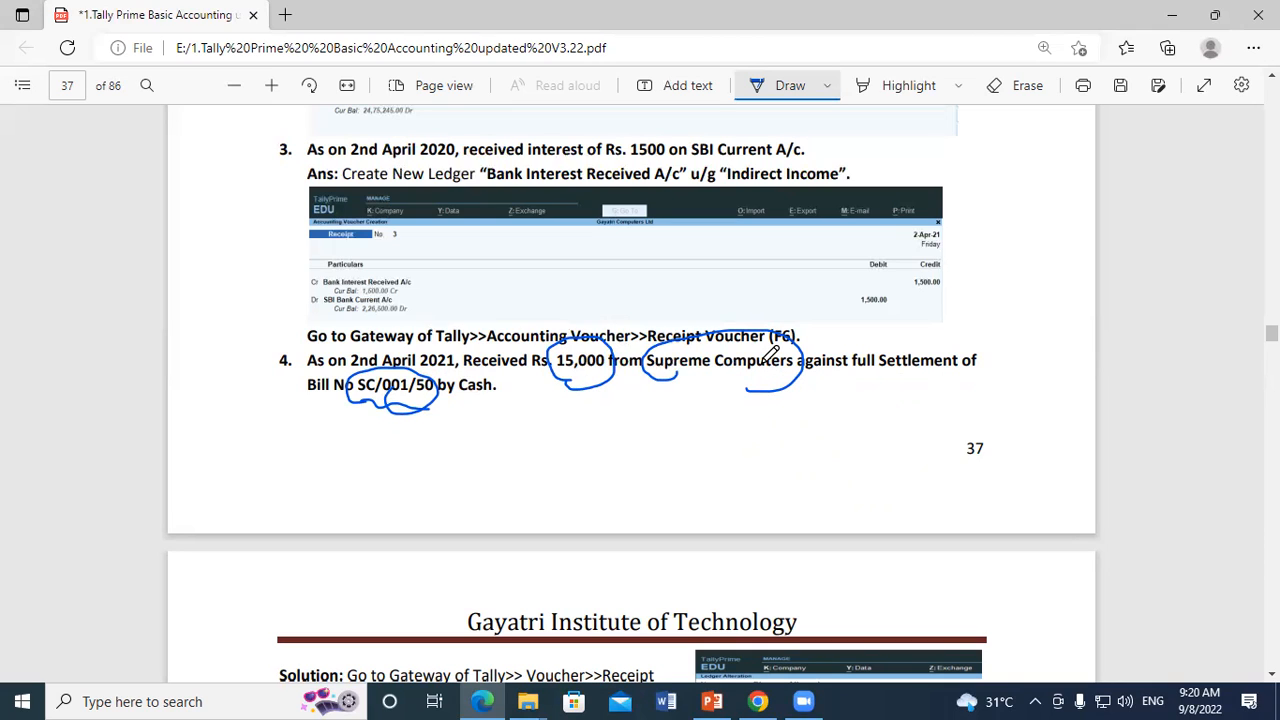
{"action": "mouse_move", "coordinate": [634, 407]}
{"action": "left_mouse_down"}
{"action": "mouse_move", "coordinate": [628, 433]}
{"action": "mouse_move", "coordinate": [712, 406]}
{"action": "mouse_move", "coordinate": [738, 426]}
{"action": "mouse_move", "coordinate": [614, 410]}
{"action": "mouse_move", "coordinate": [645, 362]}
{"action": "left_mouse_up"}
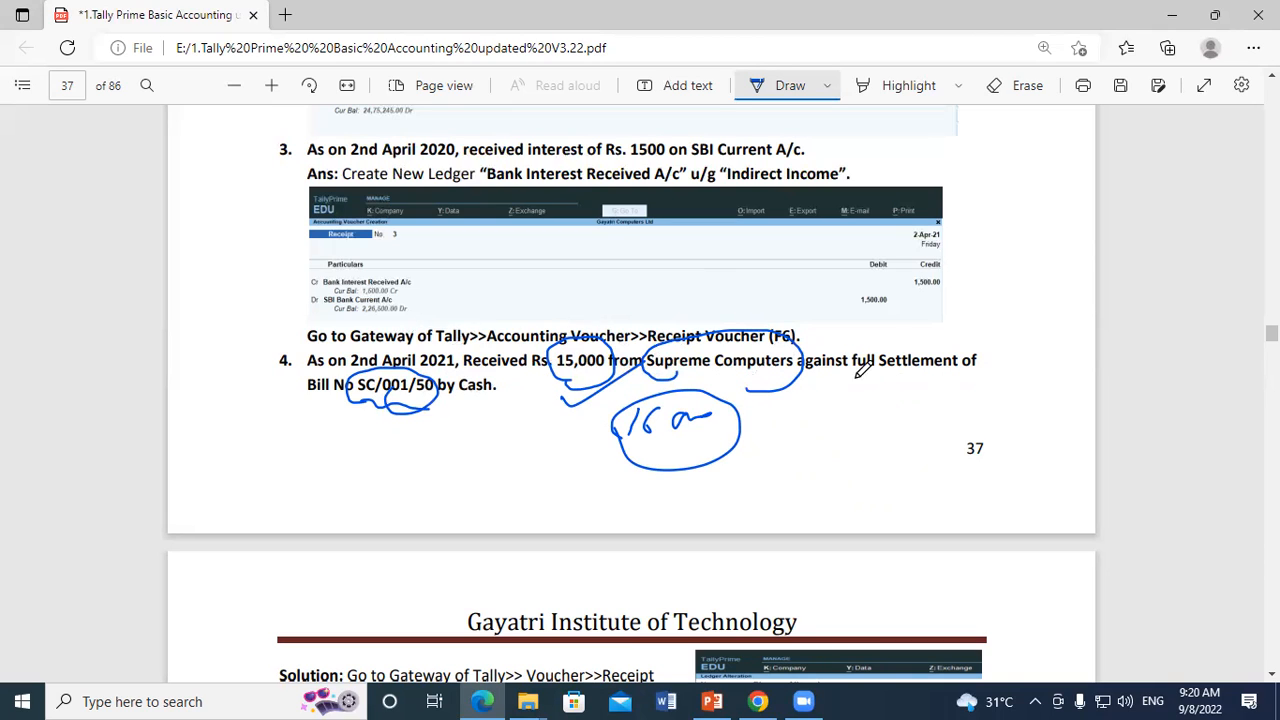
{"action": "left_click_drag", "start_coordinate": [441, 411], "coordinate": [480, 412]}
{"action": "left_click_drag", "start_coordinate": [850, 382], "coordinate": [975, 372]}
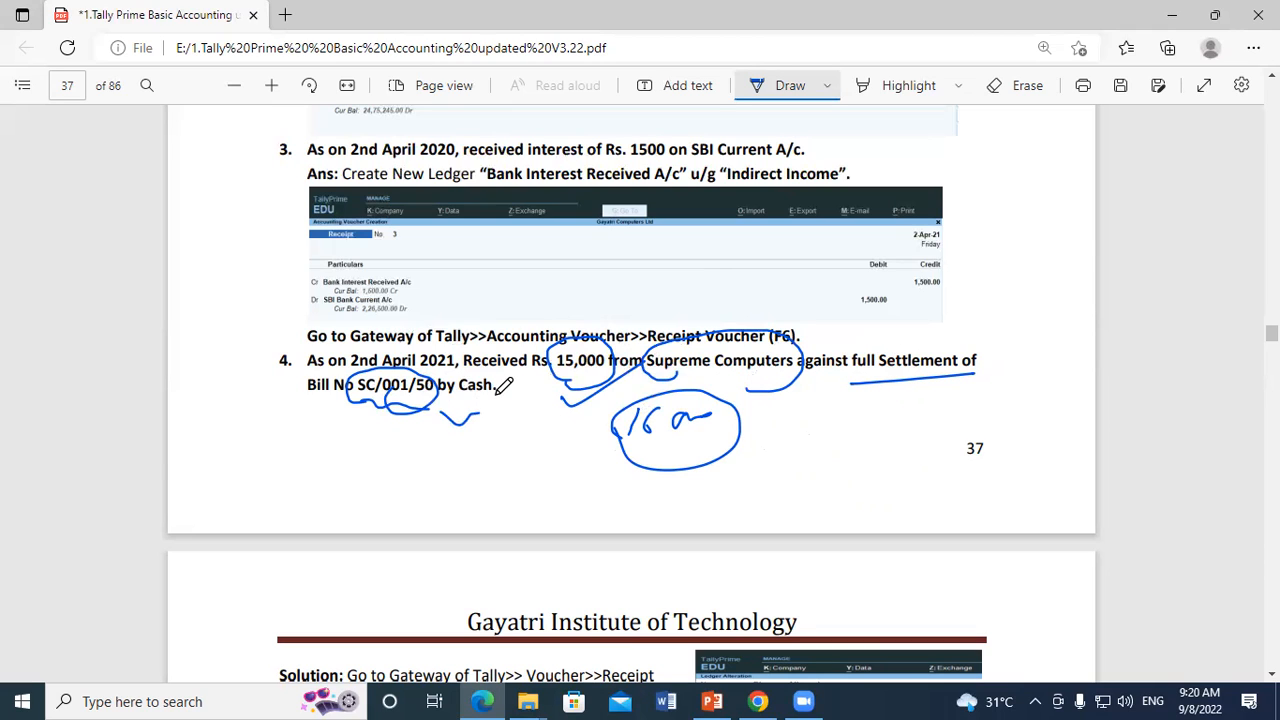
{"action": "left_click_drag", "start_coordinate": [344, 418], "coordinate": [400, 404]}
Erase the second set of ink marks around transaction 4 and leave the eraser.
{"action": "left_click", "coordinate": [1022, 85]}
{"action": "mouse_move", "coordinate": [440, 422]}
{"action": "left_mouse_down"}
{"action": "mouse_move", "coordinate": [563, 466]}
{"action": "mouse_move", "coordinate": [424, 420]}
{"action": "left_mouse_up"}
{"action": "mouse_move", "coordinate": [847, 345]}
{"action": "left_mouse_down"}
{"action": "mouse_move", "coordinate": [476, 413]}
{"action": "mouse_move", "coordinate": [928, 380]}
{"action": "left_mouse_up"}
{"action": "left_click", "coordinate": [1018, 86]}
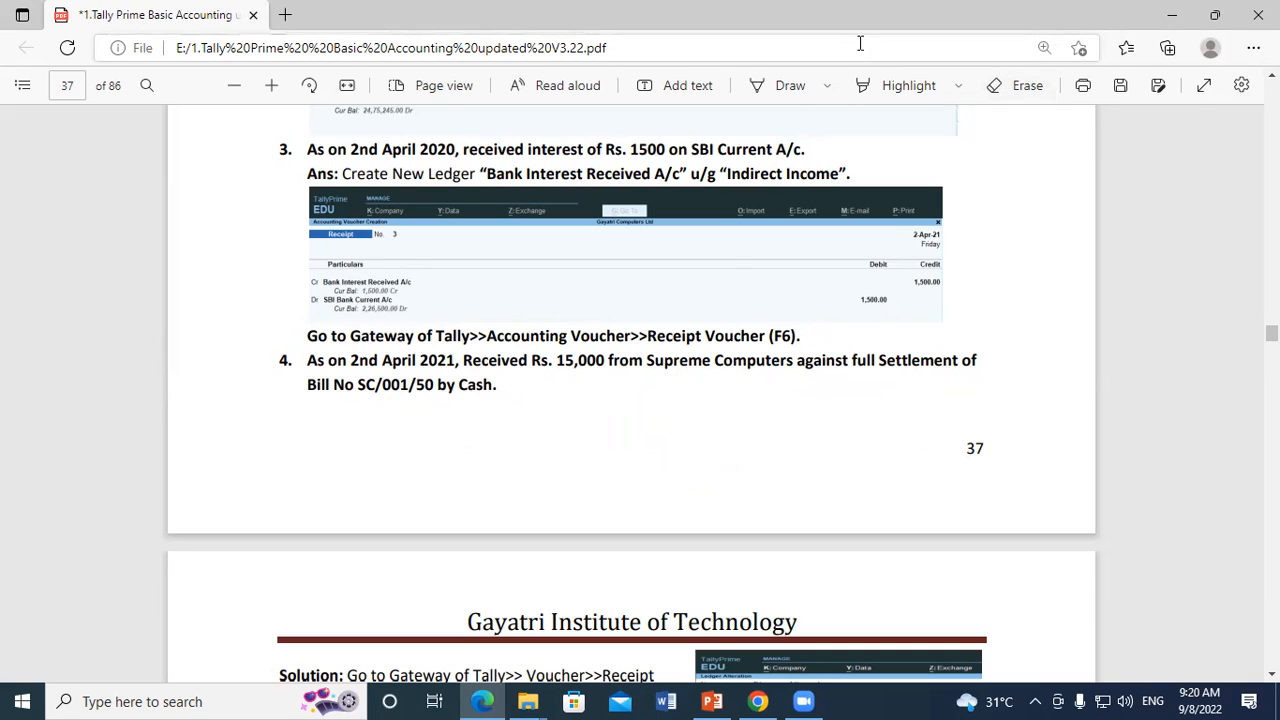
Circle Supreme Computers and Cash in ink, underline full Settlement, and write a circled D with a tick below transaction 4.
{"action": "left_click", "coordinate": [789, 87]}
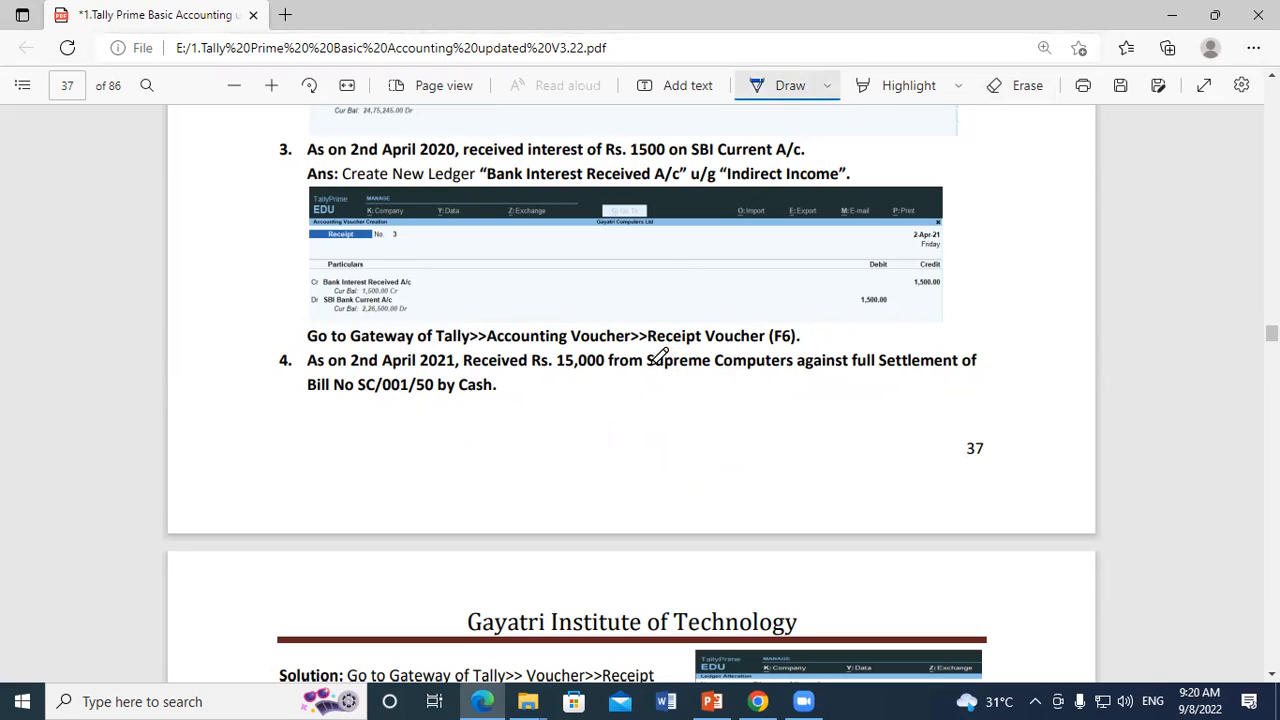
{"action": "mouse_move", "coordinate": [664, 378]}
{"action": "left_mouse_down"}
{"action": "mouse_move", "coordinate": [643, 350]}
{"action": "mouse_move", "coordinate": [771, 344]}
{"action": "mouse_move", "coordinate": [800, 362]}
{"action": "mouse_move", "coordinate": [760, 385]}
{"action": "mouse_move", "coordinate": [662, 380]}
{"action": "left_mouse_up"}
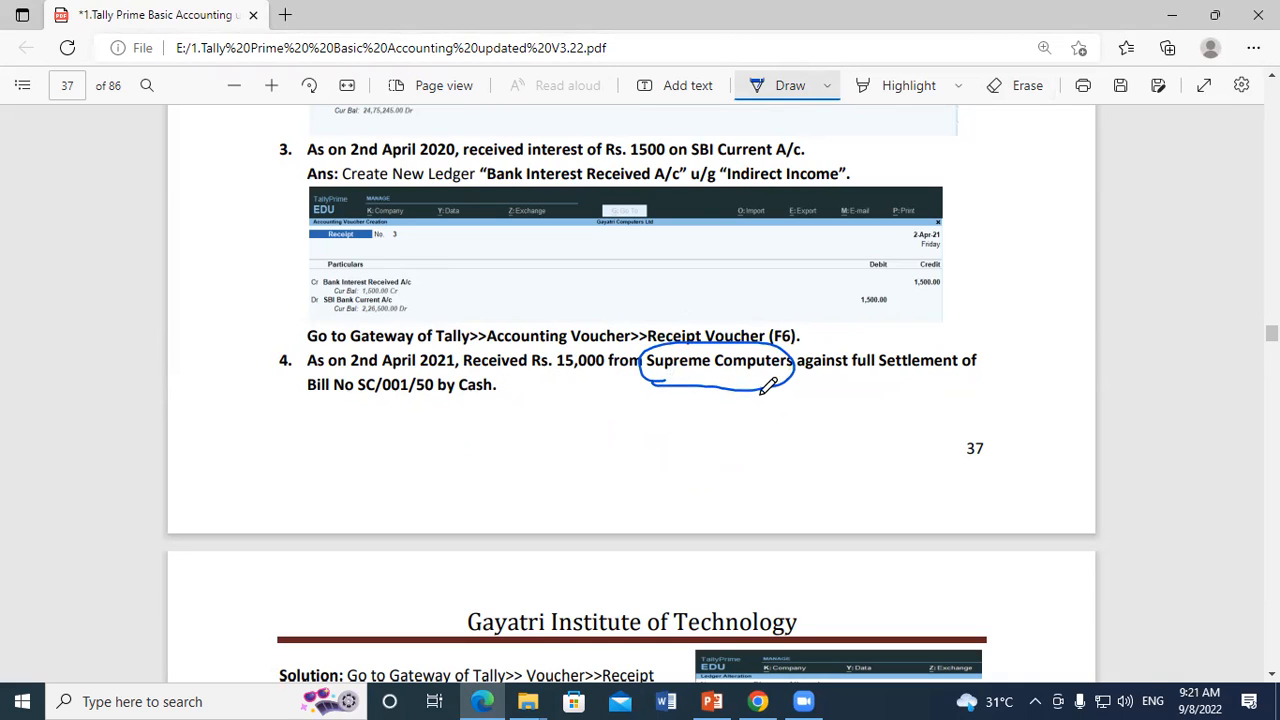
{"action": "mouse_move", "coordinate": [504, 395]}
{"action": "left_mouse_down"}
{"action": "mouse_move", "coordinate": [446, 398]}
{"action": "mouse_move", "coordinate": [494, 360]}
{"action": "mouse_move", "coordinate": [530, 388]}
{"action": "mouse_move", "coordinate": [504, 392]}
{"action": "left_mouse_up"}
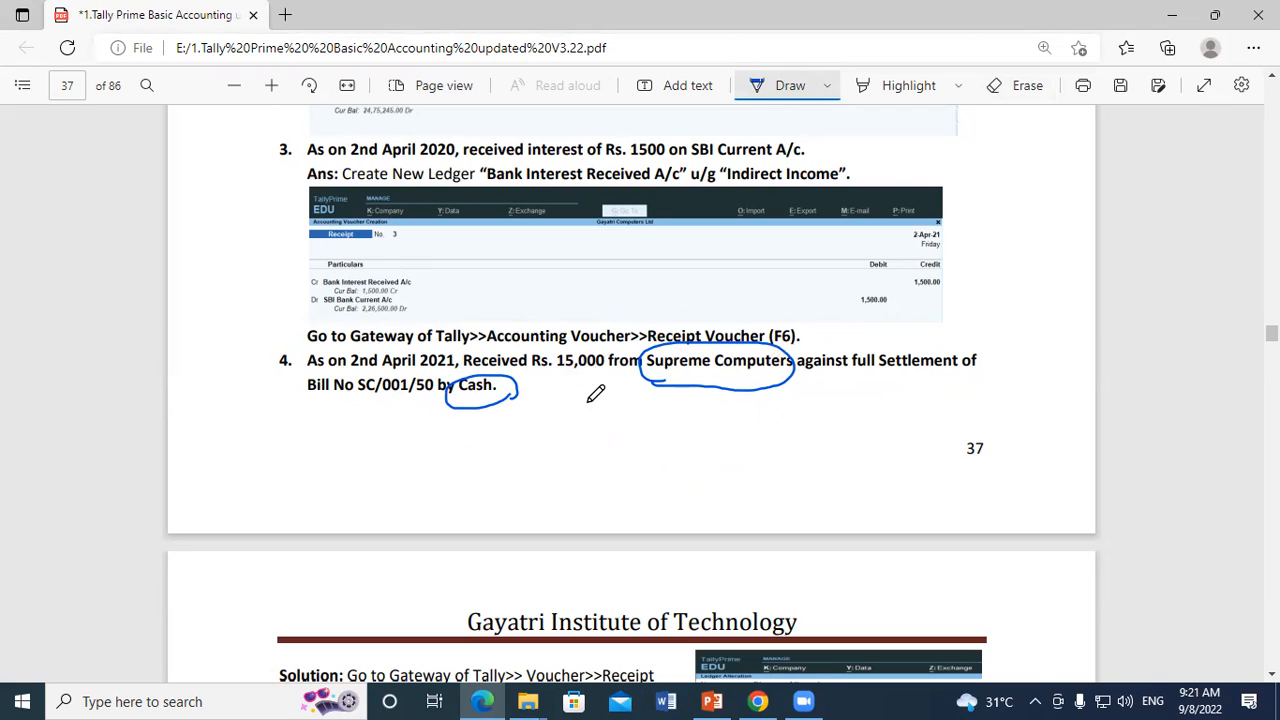
{"action": "mouse_move", "coordinate": [580, 392]}
{"action": "left_mouse_down"}
{"action": "mouse_move", "coordinate": [574, 420]}
{"action": "mouse_move", "coordinate": [603, 423]}
{"action": "mouse_move", "coordinate": [606, 405]}
{"action": "left_mouse_up"}
{"action": "left_click_drag", "start_coordinate": [845, 379], "coordinate": [937, 371]}
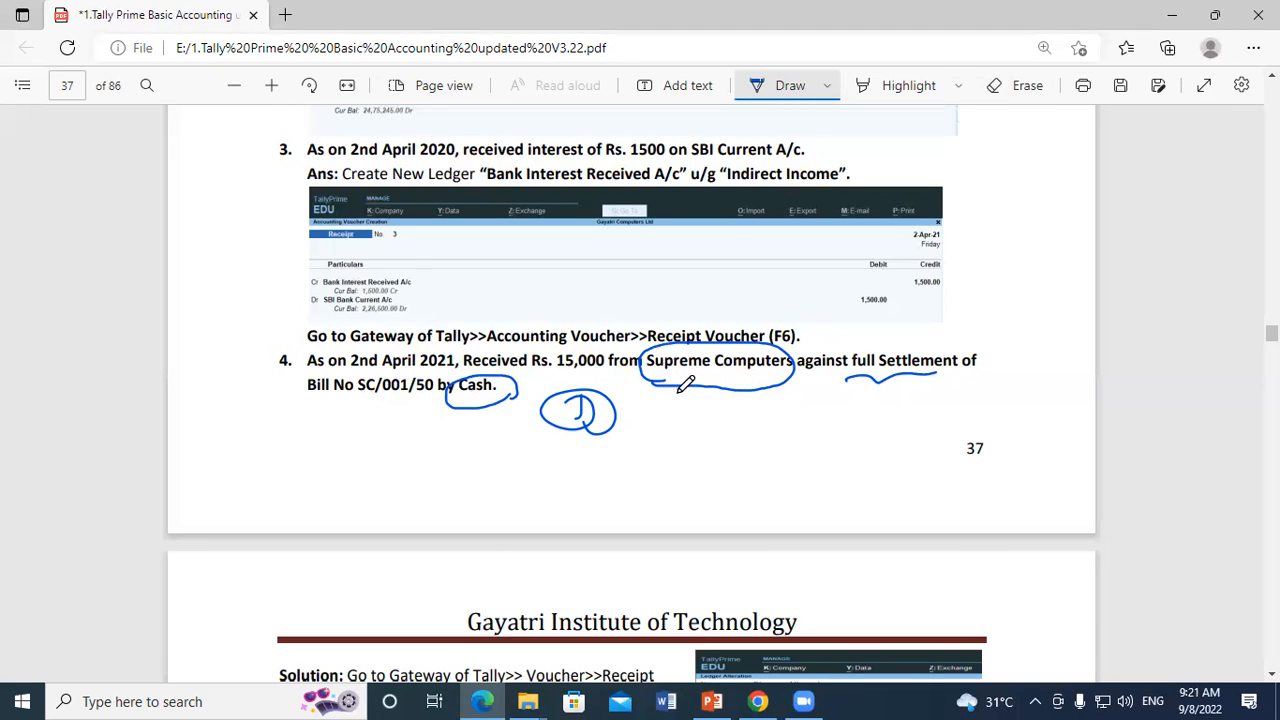
{"action": "left_click_drag", "start_coordinate": [627, 416], "coordinate": [678, 410]}
Circle the word Received and write a circled D.A over the voucher image above transaction 4.
{"action": "mouse_move", "coordinate": [452, 362]}
{"action": "left_mouse_down"}
{"action": "mouse_move", "coordinate": [532, 344]}
{"action": "mouse_move", "coordinate": [453, 356]}
{"action": "left_mouse_up"}
{"action": "mouse_move", "coordinate": [528, 278]}
{"action": "left_mouse_down"}
{"action": "mouse_move", "coordinate": [534, 304]}
{"action": "mouse_move", "coordinate": [518, 307]}
{"action": "left_mouse_up"}
{"action": "left_click", "coordinate": [567, 293]}
{"action": "mouse_move", "coordinate": [595, 297]}
{"action": "left_mouse_down"}
{"action": "mouse_move", "coordinate": [598, 282]}
{"action": "mouse_move", "coordinate": [622, 298]}
{"action": "left_mouse_up"}
{"action": "left_click_drag", "start_coordinate": [598, 288], "coordinate": [620, 286]}
{"action": "mouse_move", "coordinate": [490, 272]}
{"action": "left_mouse_down"}
{"action": "mouse_move", "coordinate": [650, 280]}
{"action": "mouse_move", "coordinate": [478, 278]}
{"action": "mouse_move", "coordinate": [507, 264]}
{"action": "left_mouse_up"}
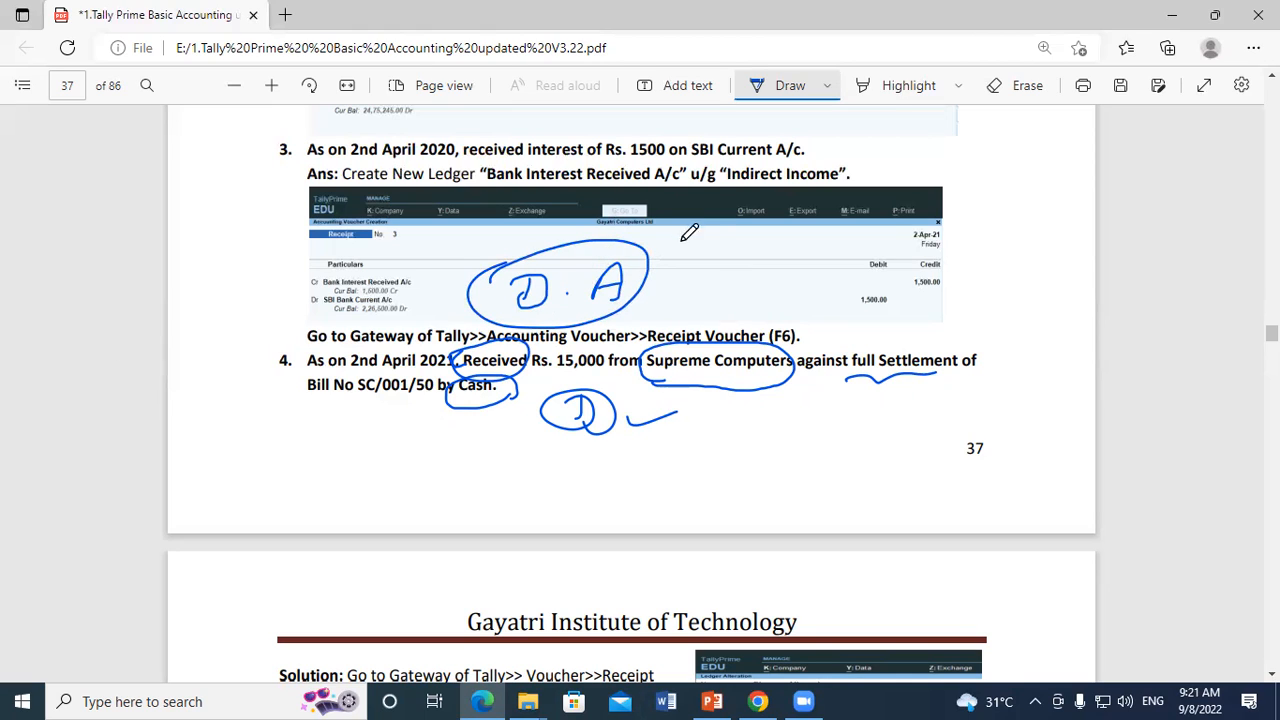
Write a circled D.R beside the D.A note over the voucher image.
{"action": "mouse_move", "coordinate": [724, 288]}
{"action": "left_mouse_down"}
{"action": "mouse_move", "coordinate": [723, 308]}
{"action": "mouse_move", "coordinate": [750, 292]}
{"action": "mouse_move", "coordinate": [728, 310]}
{"action": "left_mouse_up"}
{"action": "left_click", "coordinate": [766, 295]}
{"action": "mouse_move", "coordinate": [784, 272]}
{"action": "left_mouse_down"}
{"action": "mouse_move", "coordinate": [784, 312]}
{"action": "mouse_move", "coordinate": [810, 312]}
{"action": "left_mouse_up"}
{"action": "mouse_move", "coordinate": [722, 264]}
{"action": "left_mouse_down"}
{"action": "mouse_move", "coordinate": [852, 262]}
{"action": "mouse_move", "coordinate": [740, 271]}
{"action": "left_mouse_up"}
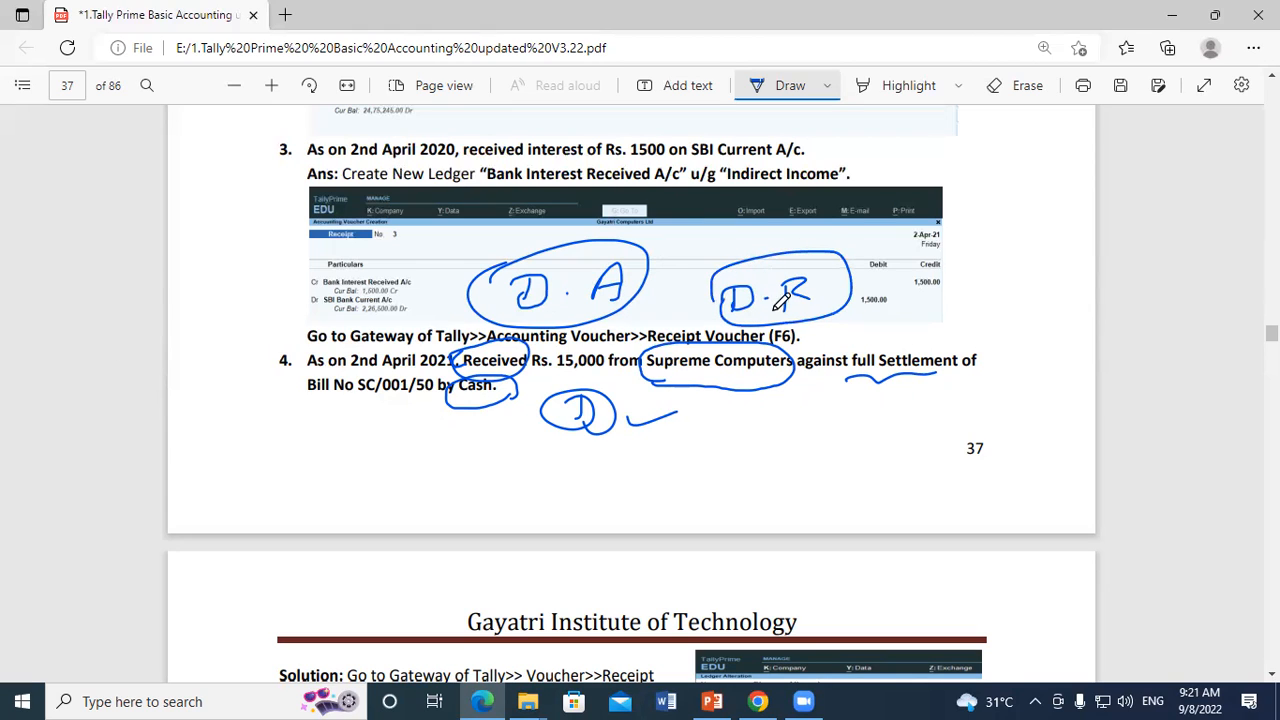
Tick Supreme Computers and Cash, label D.A with (N), and link Supreme Computers to a P and Cash to a circled R.
{"action": "left_click_drag", "start_coordinate": [708, 397], "coordinate": [752, 385]}
{"action": "left_click_drag", "start_coordinate": [647, 255], "coordinate": [687, 230]}
{"action": "left_click_drag", "start_coordinate": [476, 408], "coordinate": [508, 396]}
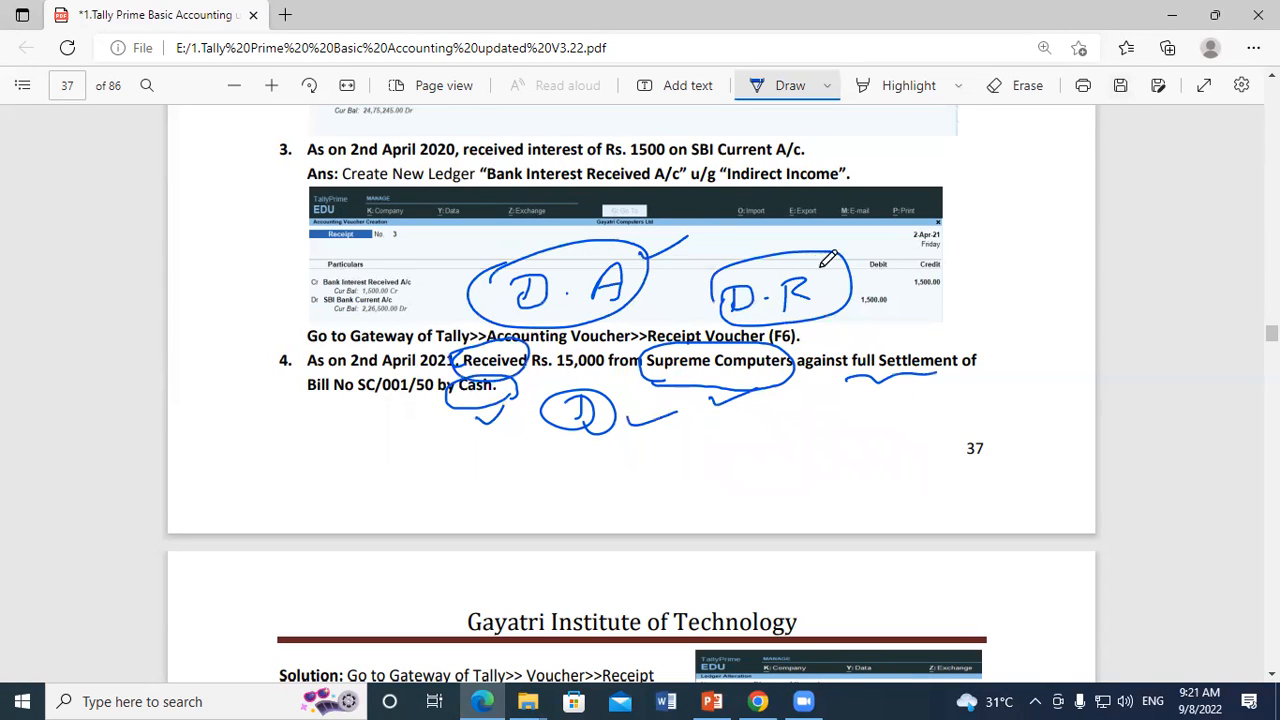
{"action": "mouse_move", "coordinate": [707, 235]}
{"action": "left_mouse_down"}
{"action": "mouse_move", "coordinate": [704, 246]}
{"action": "mouse_move", "coordinate": [720, 234]}
{"action": "mouse_move", "coordinate": [694, 238]}
{"action": "mouse_move", "coordinate": [700, 254]}
{"action": "mouse_move", "coordinate": [738, 252]}
{"action": "left_mouse_up"}
{"action": "mouse_move", "coordinate": [780, 386]}
{"action": "left_mouse_down"}
{"action": "mouse_move", "coordinate": [806, 420]}
{"action": "mouse_move", "coordinate": [827, 421]}
{"action": "mouse_move", "coordinate": [814, 430]}
{"action": "mouse_move", "coordinate": [838, 420]}
{"action": "left_mouse_up"}
{"action": "mouse_move", "coordinate": [848, 404]}
{"action": "left_mouse_down"}
{"action": "mouse_move", "coordinate": [858, 426]}
{"action": "mouse_move", "coordinate": [812, 468]}
{"action": "left_mouse_up"}
{"action": "mouse_move", "coordinate": [463, 402]}
{"action": "left_mouse_down"}
{"action": "mouse_move", "coordinate": [441, 458]}
{"action": "mouse_move", "coordinate": [500, 468]}
{"action": "mouse_move", "coordinate": [477, 474]}
{"action": "mouse_move", "coordinate": [500, 446]}
{"action": "left_mouse_up"}
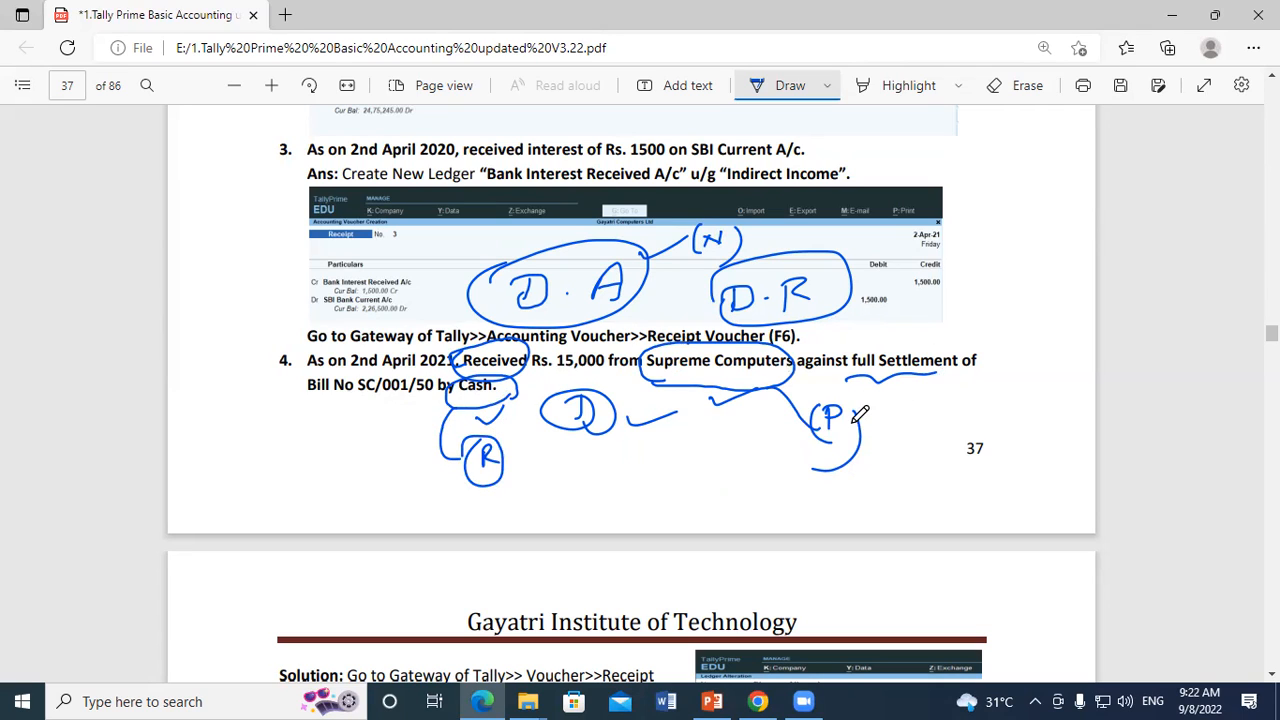
Draw an arrow from the P note to a handwritten, underlined Cr.
{"action": "left_click_drag", "start_coordinate": [860, 416], "coordinate": [896, 402]}
{"action": "mouse_move", "coordinate": [943, 398]}
{"action": "left_mouse_down"}
{"action": "mouse_move", "coordinate": [926, 410]}
{"action": "mouse_move", "coordinate": [975, 400]}
{"action": "left_mouse_up"}
{"action": "left_click_drag", "start_coordinate": [914, 428], "coordinate": [982, 427]}
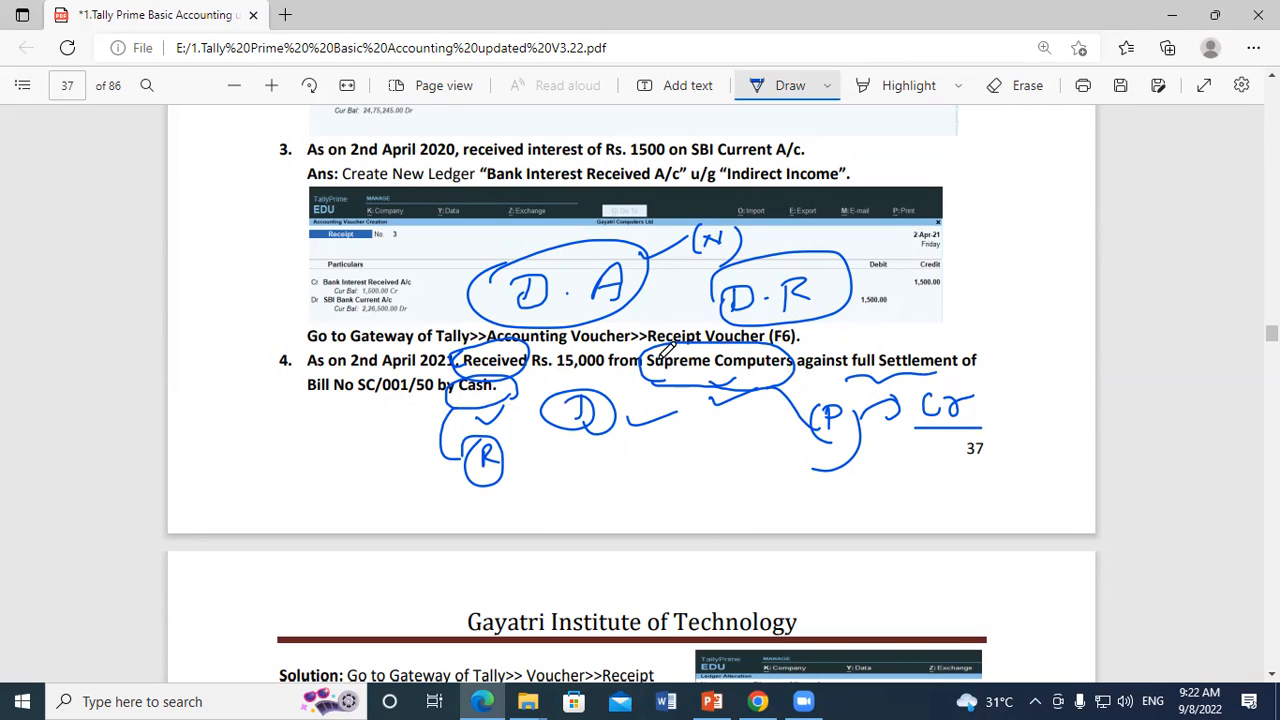
Underline Rs. 15,000 in transaction 4 and draw an arrow from the circled R to a handwritten, underlined Dr.
{"action": "left_click_drag", "start_coordinate": [533, 375], "coordinate": [616, 372]}
{"action": "left_click_drag", "start_coordinate": [507, 461], "coordinate": [528, 455]}
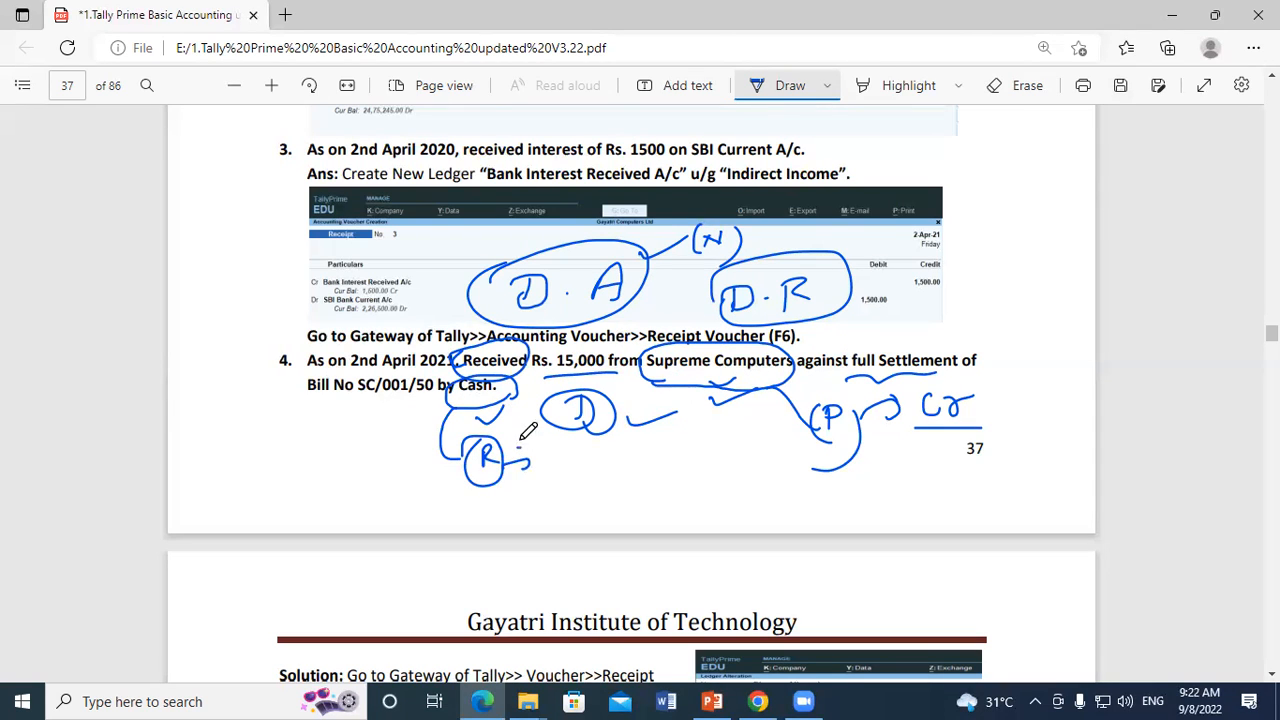
{"action": "mouse_move", "coordinate": [538, 452]}
{"action": "left_mouse_down"}
{"action": "mouse_move", "coordinate": [537, 470]}
{"action": "mouse_move", "coordinate": [556, 458]}
{"action": "mouse_move", "coordinate": [542, 471]}
{"action": "mouse_move", "coordinate": [591, 456]}
{"action": "mouse_move", "coordinate": [598, 482]}
{"action": "left_mouse_up"}
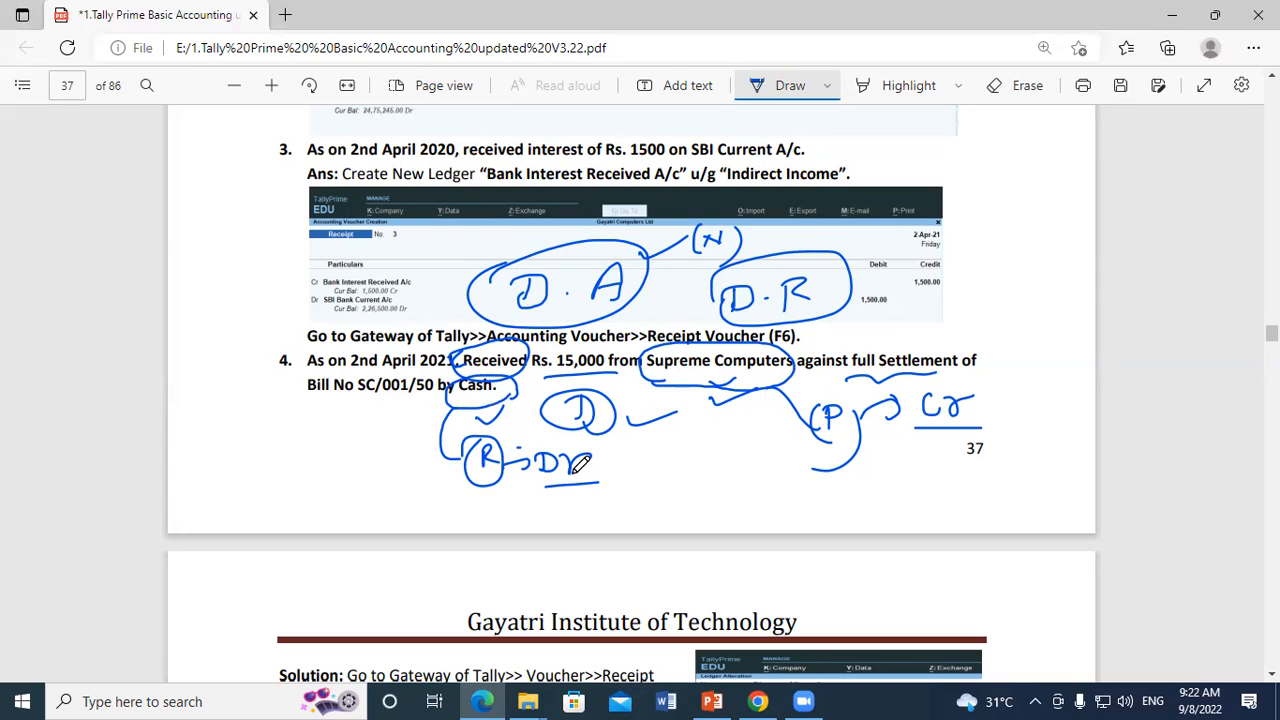
Tick the (N) note, underline D.A, and write an underlined Exp with an arrow to Dr above the D.A circle.
{"action": "left_click_drag", "start_coordinate": [503, 266], "coordinate": [449, 270]}
{"action": "left_click_drag", "start_coordinate": [757, 238], "coordinate": [822, 220]}
{"action": "left_click_drag", "start_coordinate": [535, 315], "coordinate": [599, 306]}
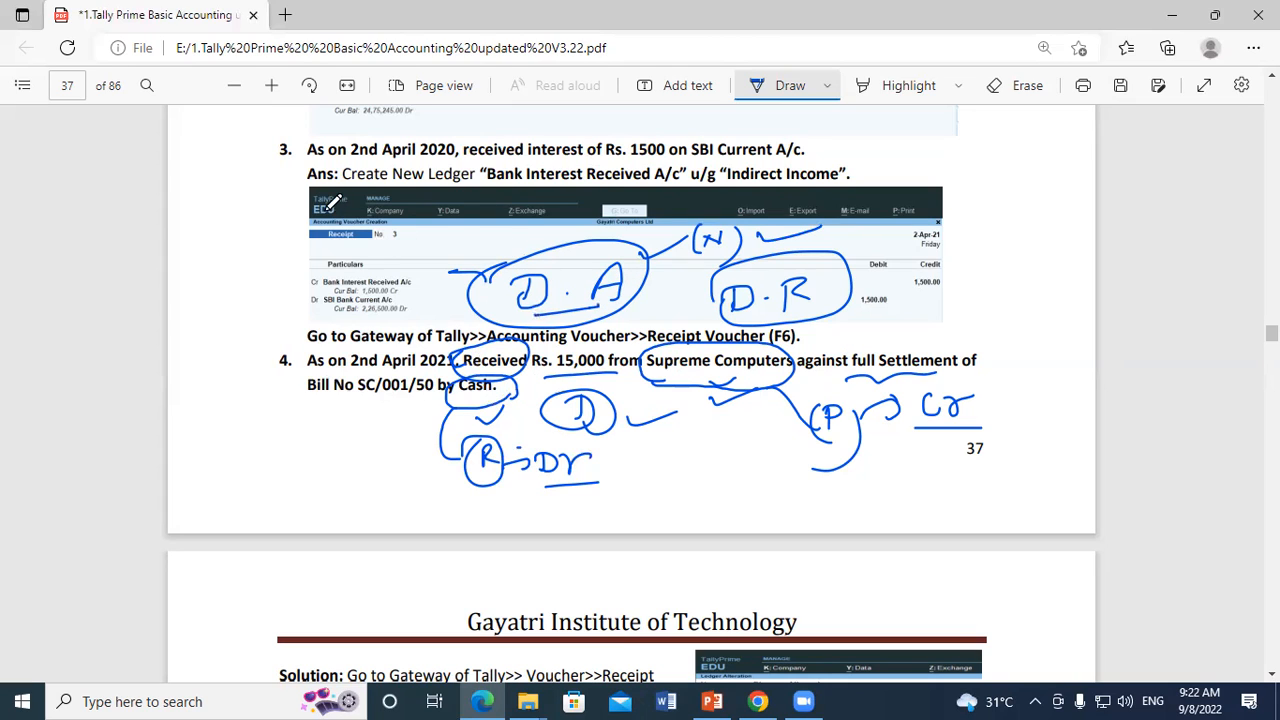
{"action": "mouse_move", "coordinate": [446, 229]}
{"action": "left_mouse_down"}
{"action": "mouse_move", "coordinate": [436, 246]}
{"action": "mouse_move", "coordinate": [486, 228]}
{"action": "left_mouse_up"}
{"action": "left_click_drag", "start_coordinate": [429, 258], "coordinate": [507, 242]}
{"action": "mouse_move", "coordinate": [534, 221]}
{"action": "left_mouse_down"}
{"action": "mouse_move", "coordinate": [536, 238]}
{"action": "mouse_move", "coordinate": [568, 226]}
{"action": "left_mouse_up"}
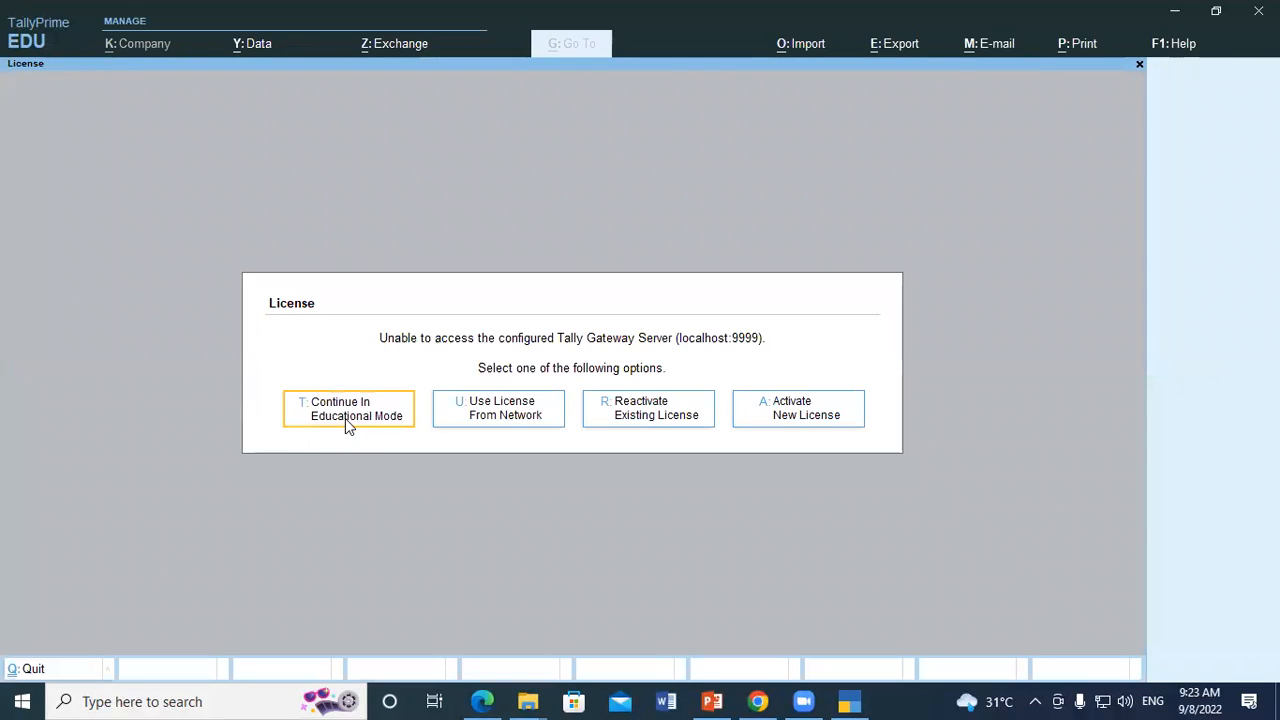
In TallyPrime, continue in Educational Mode and select the company GAYATRI COMUTER PVT.LTD from the D: drive.
{"action": "left_click", "coordinate": [345, 418]}
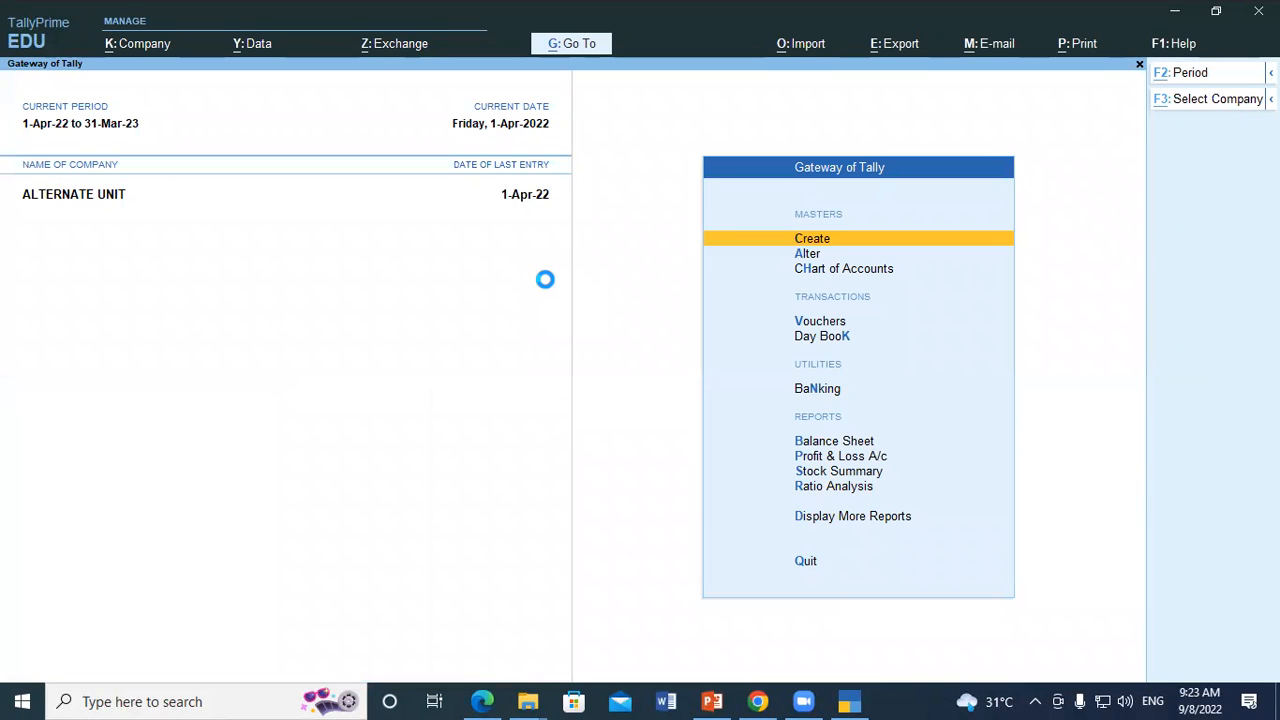
{"action": "key", "text": "F3"}
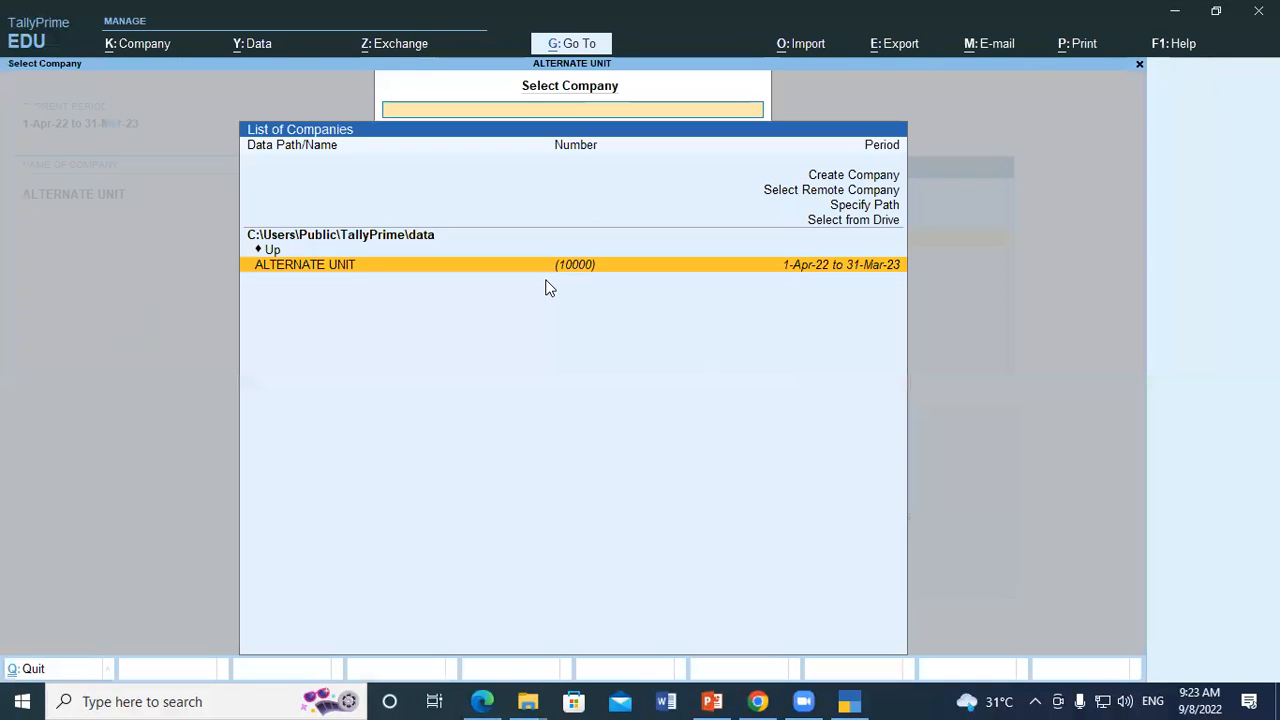
{"action": "key", "text": "Return"}
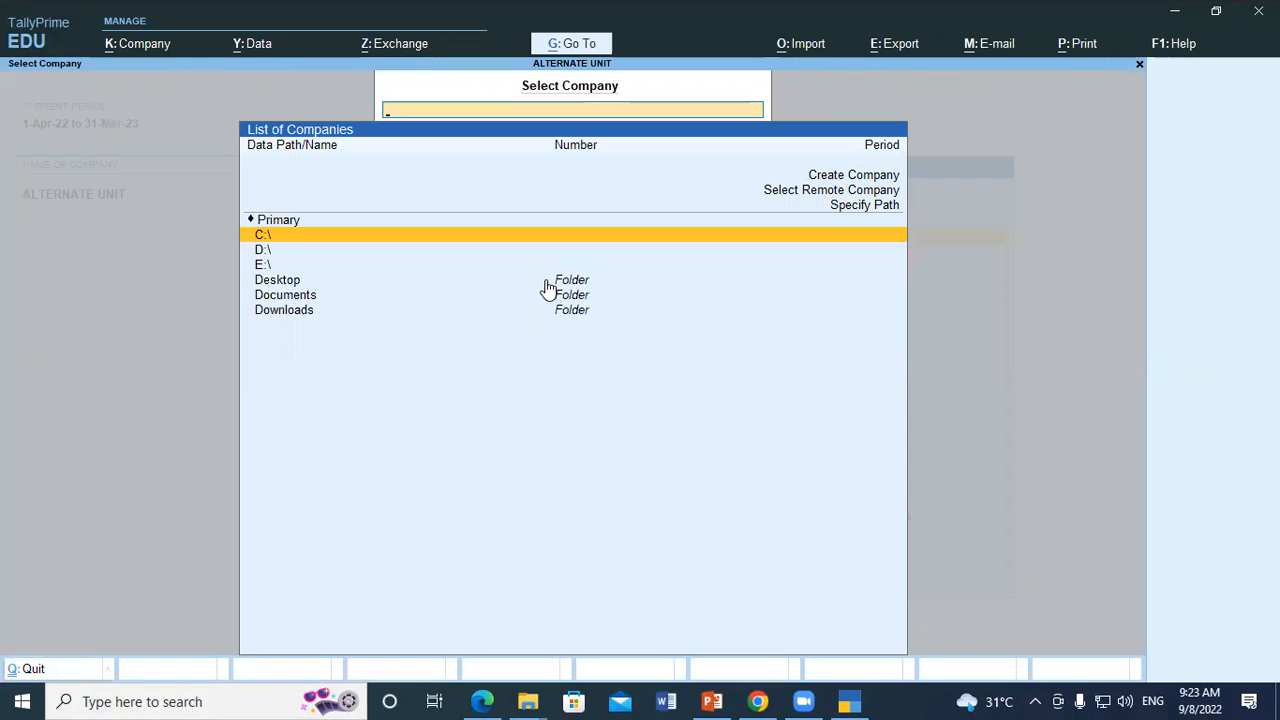
{"action": "key", "text": "Down"}
{"action": "key", "text": "Return"}
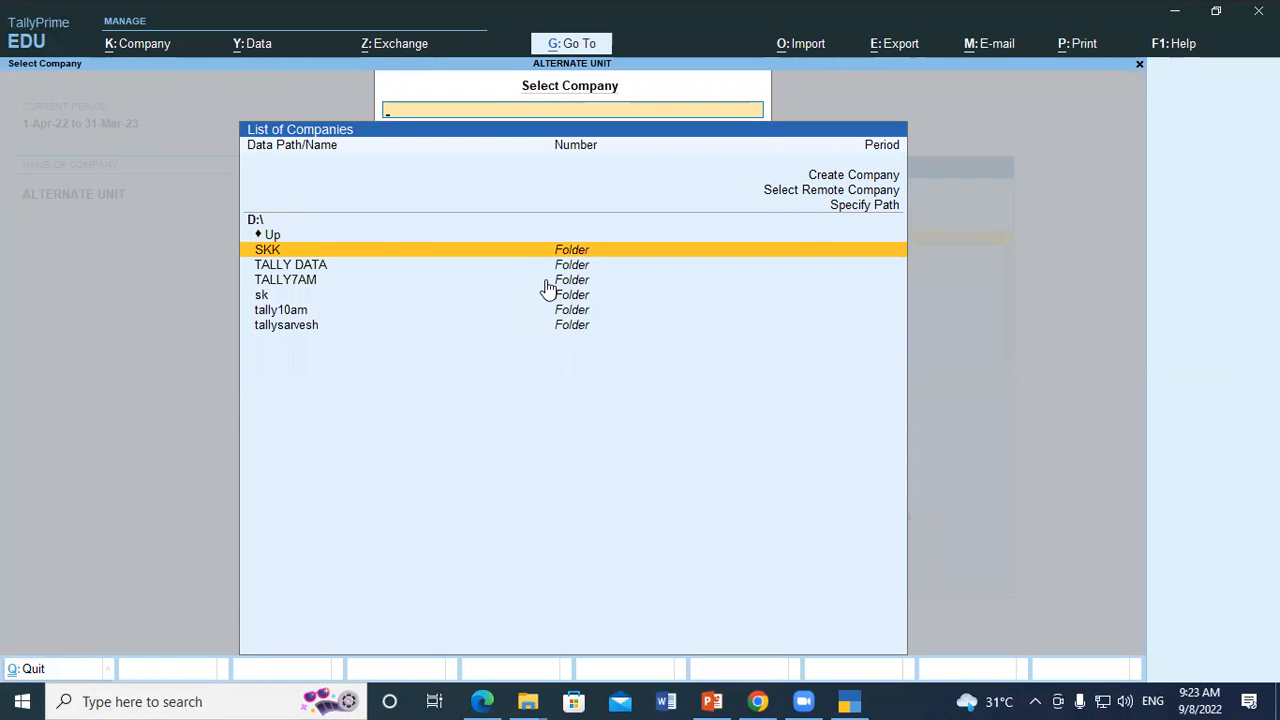
{"action": "key", "text": "Return"}
{"action": "key", "text": "Return"}
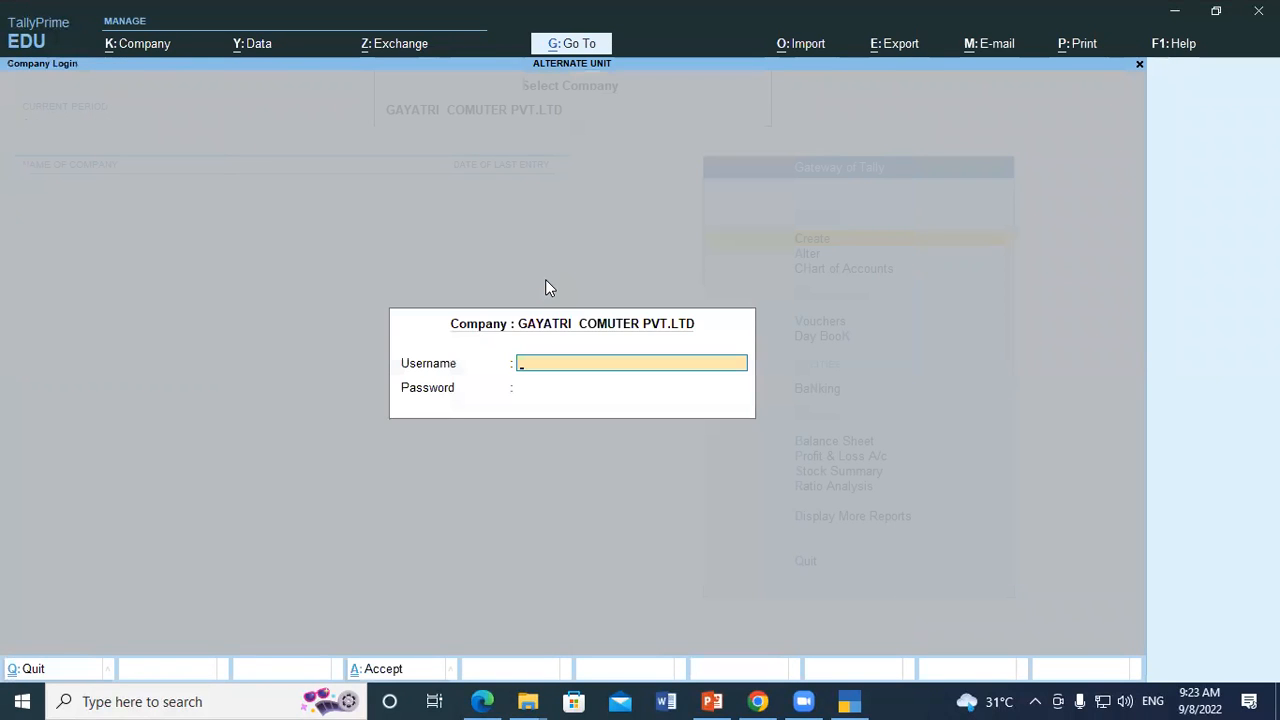
Log in to the company with username git and the account password.
{"action": "type", "text": "git"}
{"action": "key", "text": "Return"}
{"action": "type", "text": "*"}
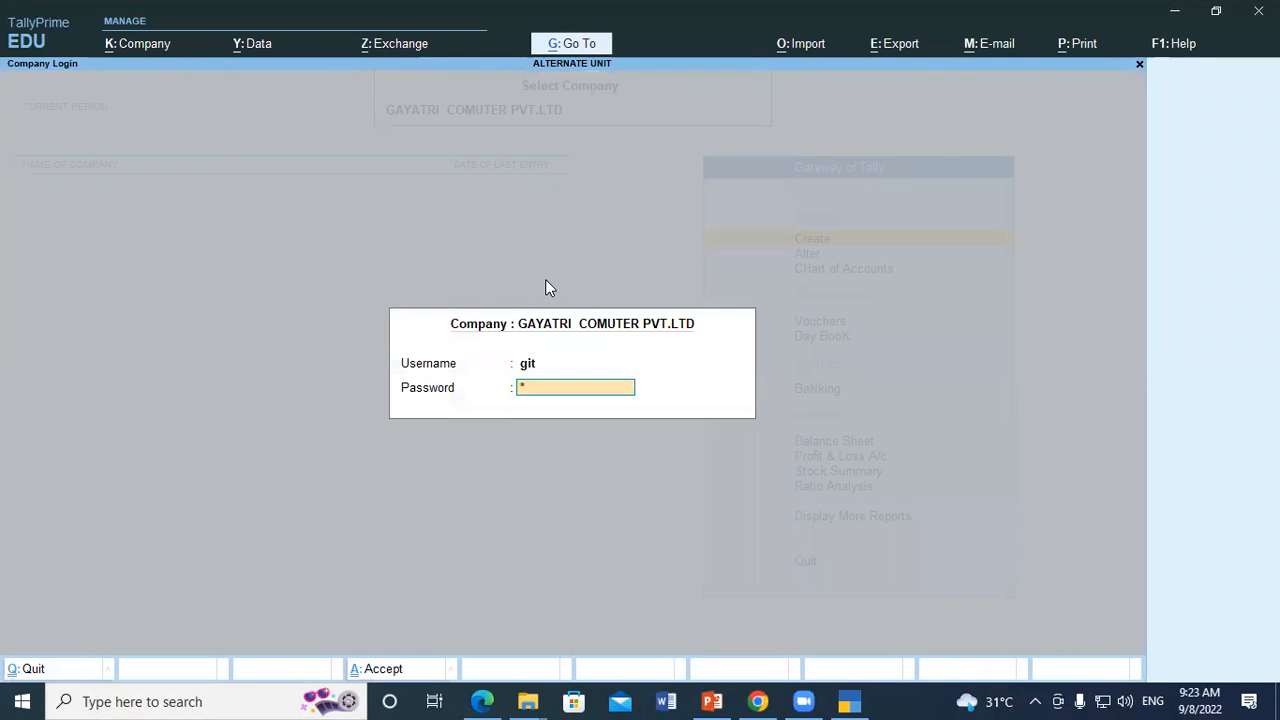
{"action": "type", "text": "**"}
{"action": "key", "text": "Return"}
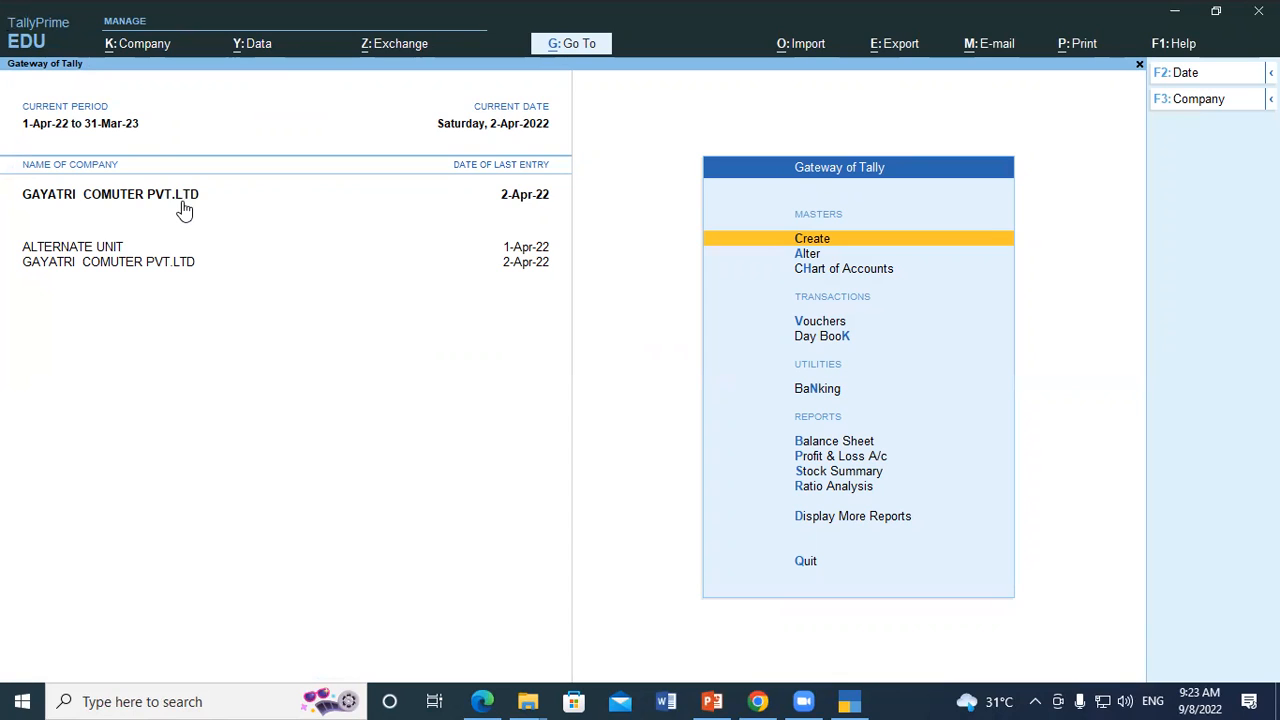
Open voucher entry and switch the voucher type to Receipt.
{"action": "key", "text": "Down"}
{"action": "key", "text": "Down"}
{"action": "key", "text": "Down"}
{"action": "left_click", "coordinate": [811, 254]}
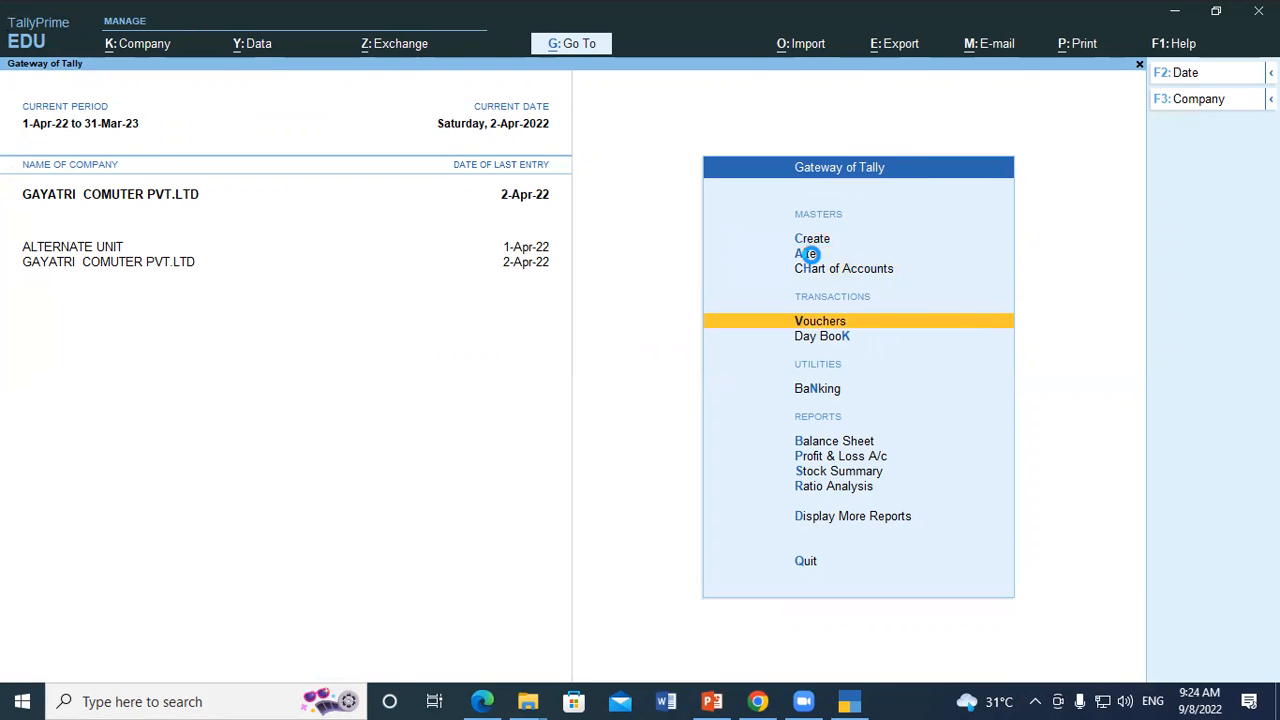
{"action": "key", "text": "Return"}
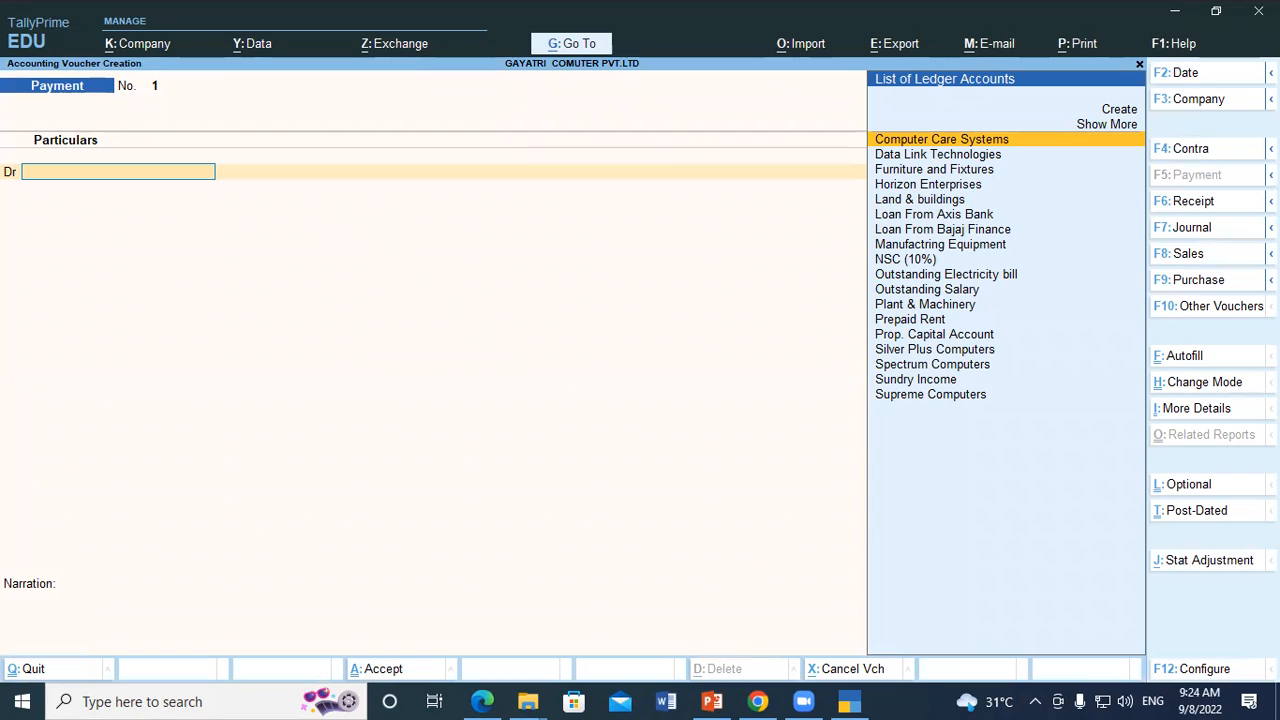
{"action": "left_click", "coordinate": [1188, 202]}
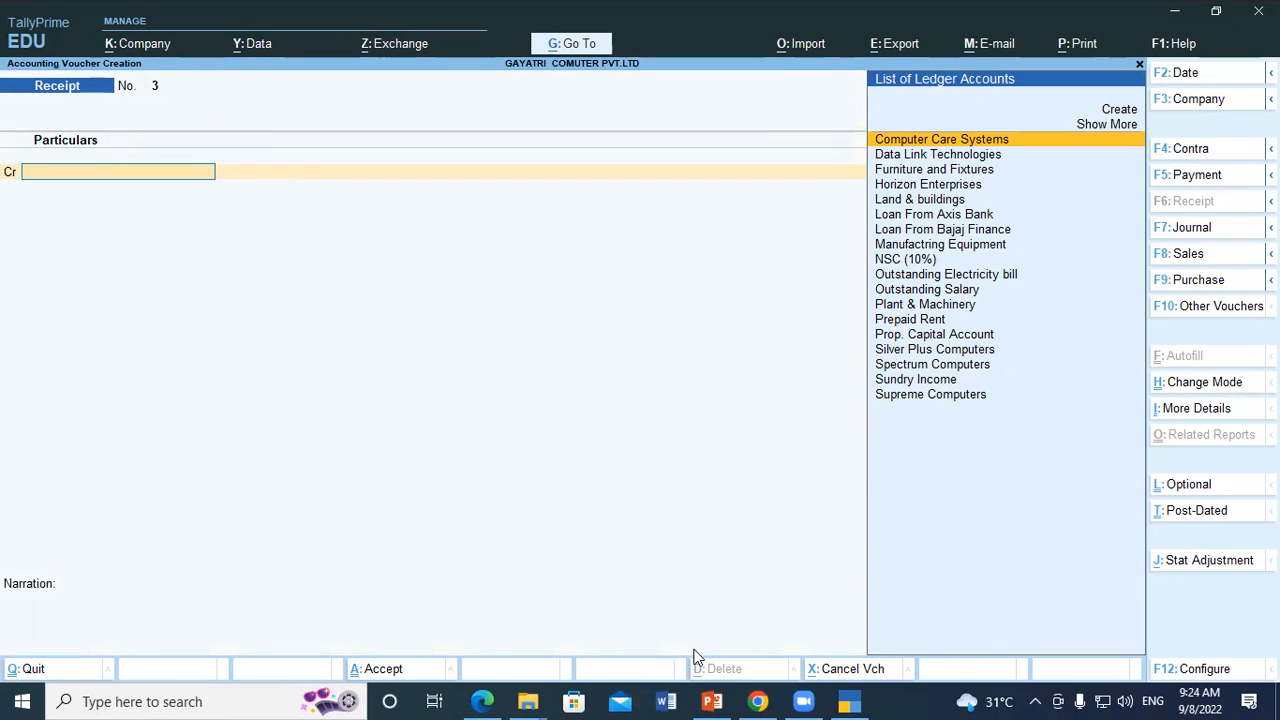
Check transaction 4 in the PDF, and choose Supreme Computers as the credit ledger in the TallyPrime receipt voucher.
{"action": "left_click", "coordinate": [484, 701]}
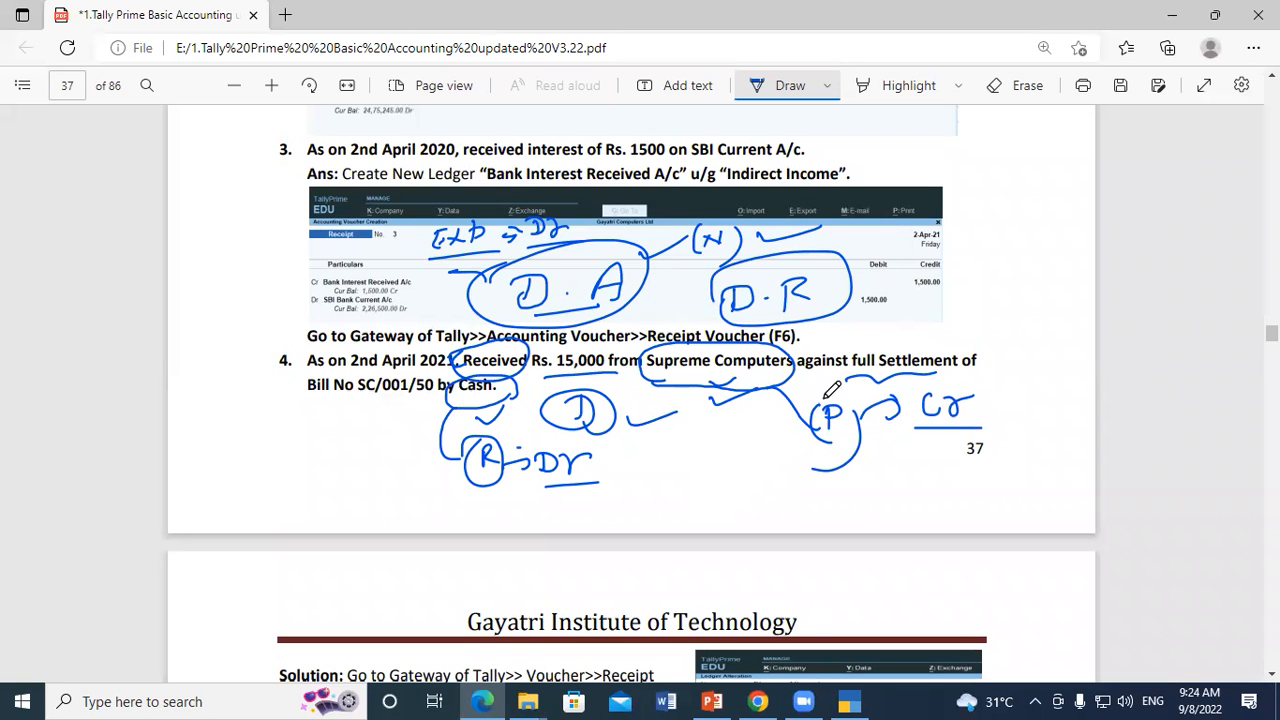
{"action": "left_click", "coordinate": [848, 701]}
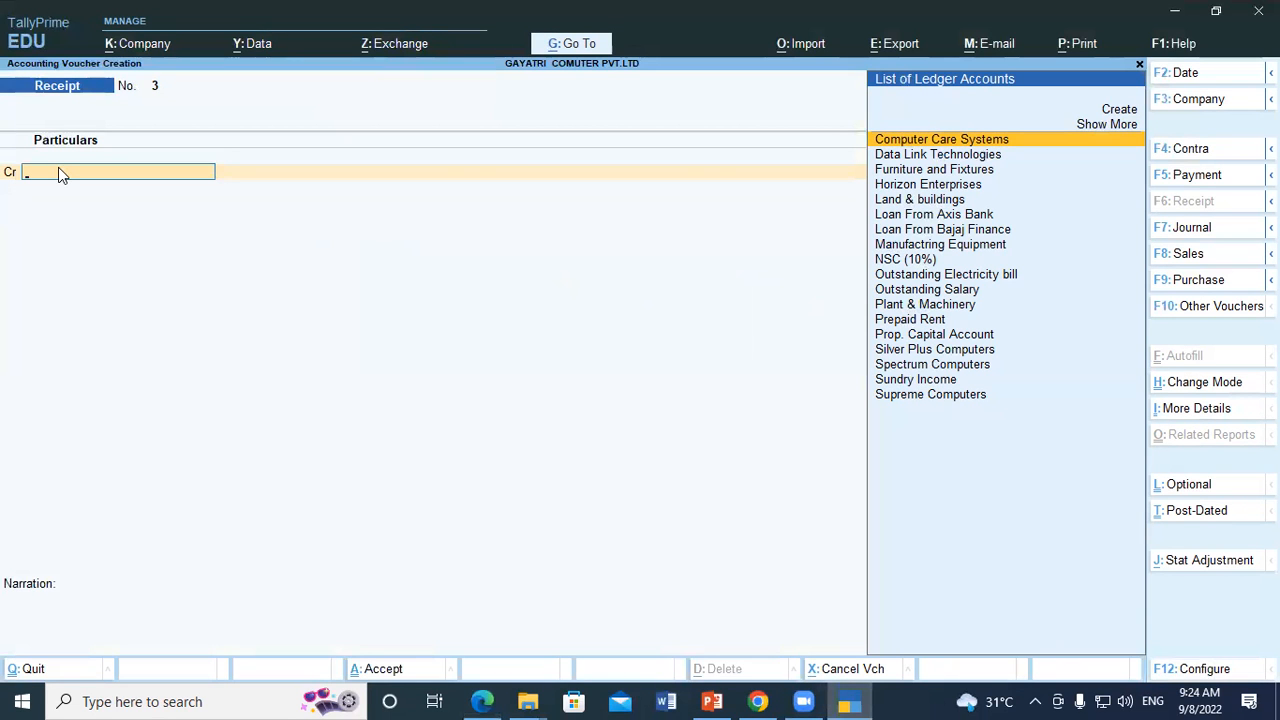
{"action": "type", "text": "Su"}
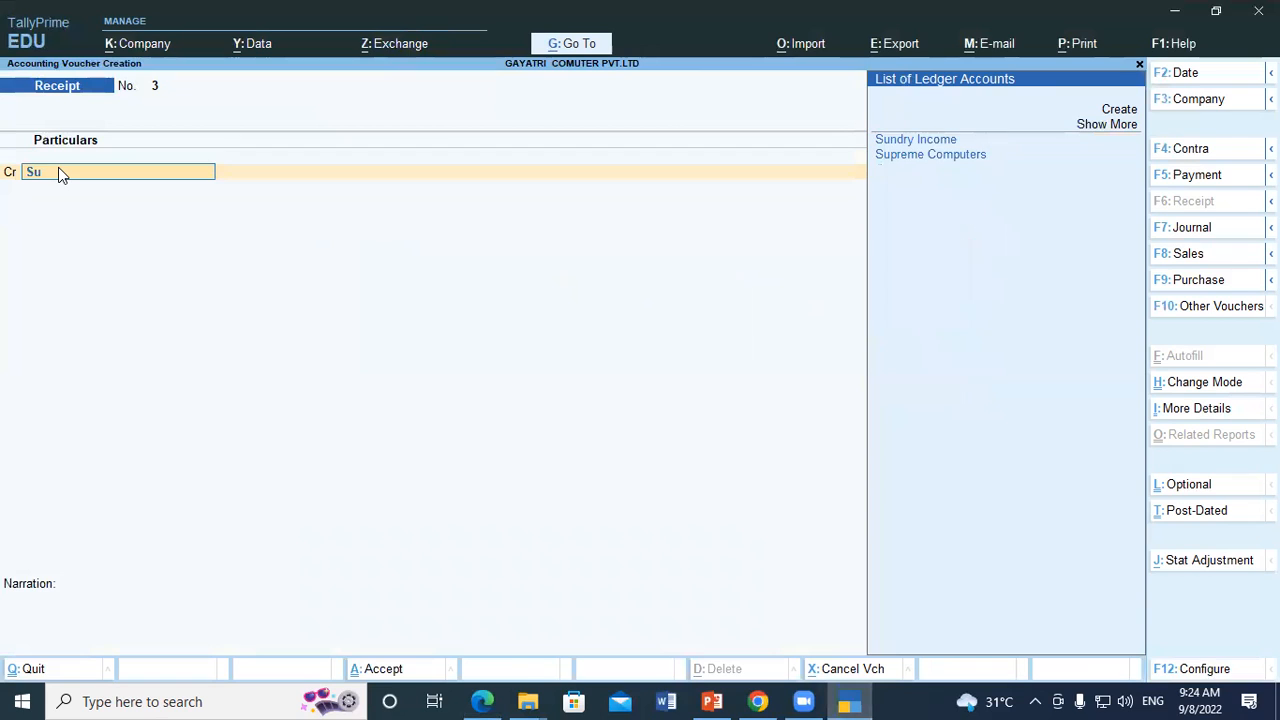
{"action": "key", "text": "Down"}
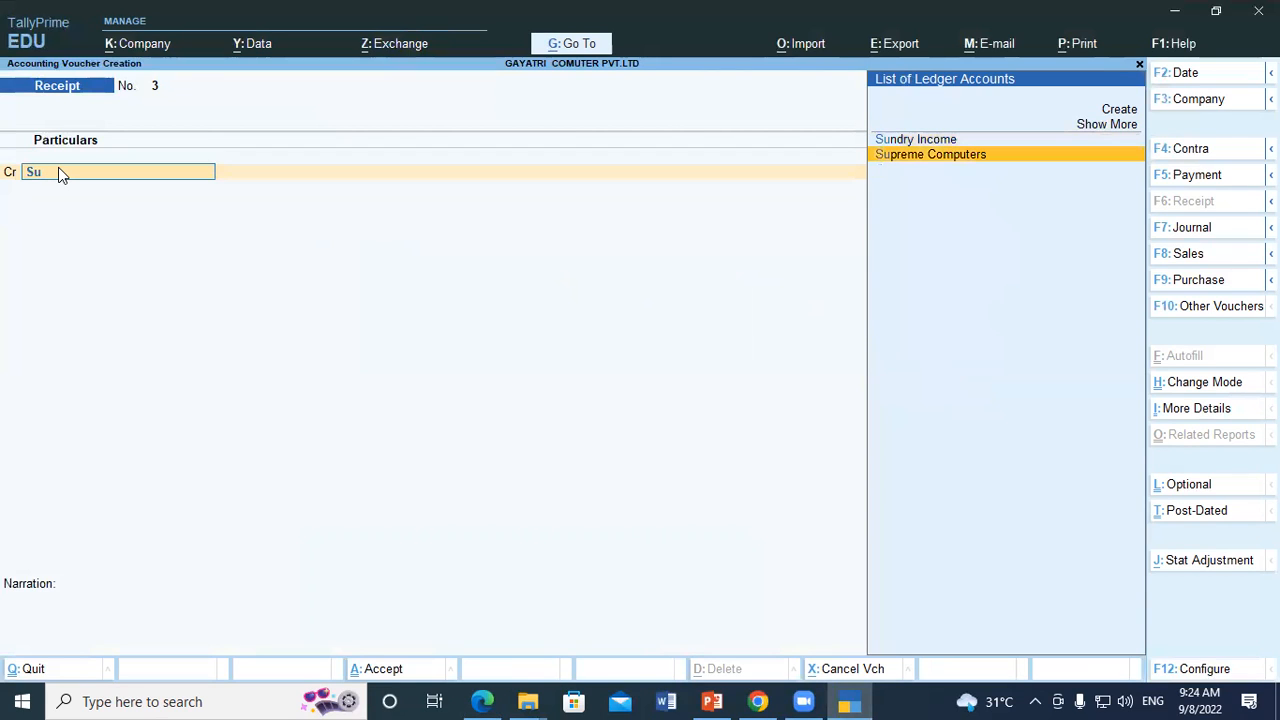
{"action": "key", "text": "Return"}
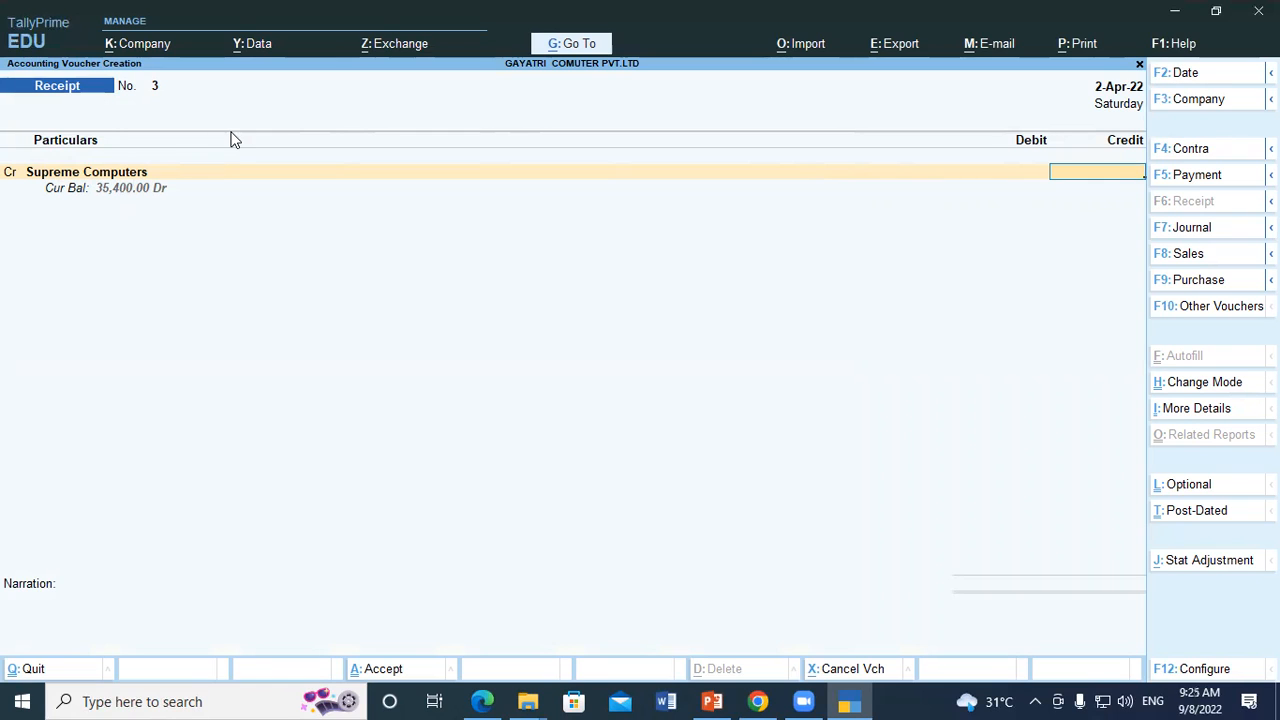
Set Preallocate bills for Payment/Receipt/Journal Vouchers to Yes in the voucher configuration and save it.
{"action": "left_click", "coordinate": [80, 177]}
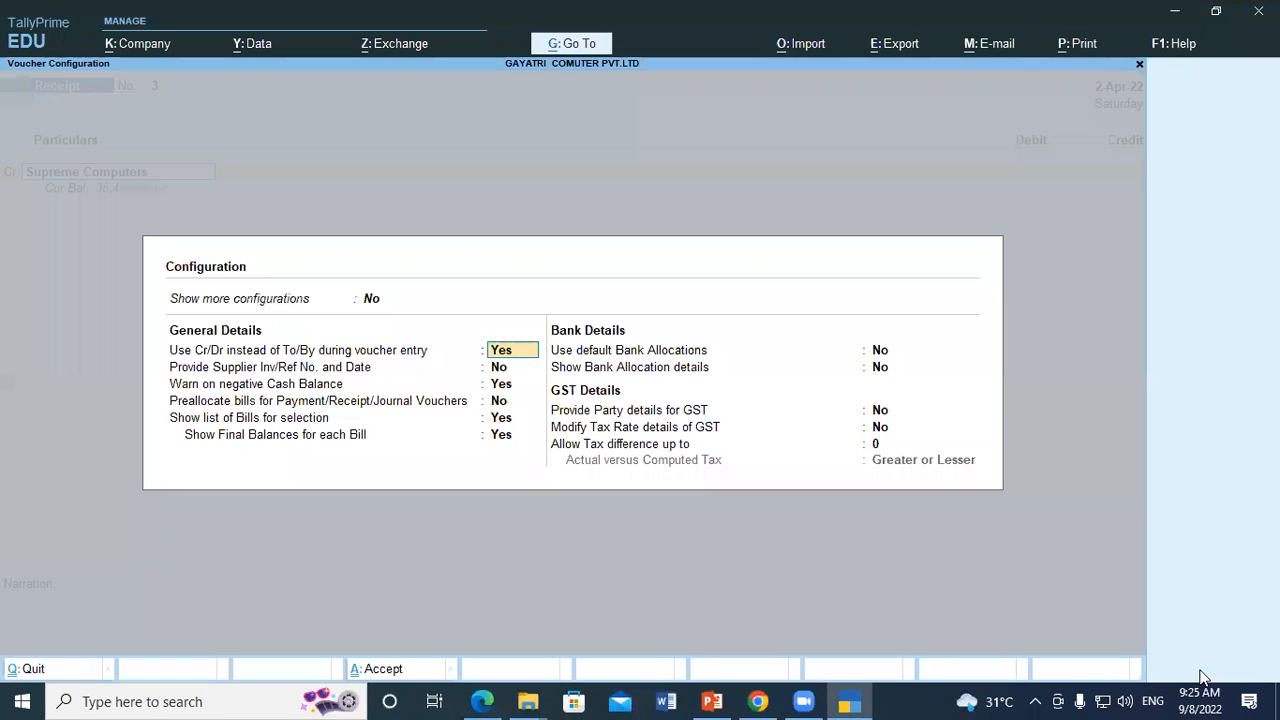
{"action": "left_click", "coordinate": [1198, 669]}
{"action": "left_click", "coordinate": [498, 402]}
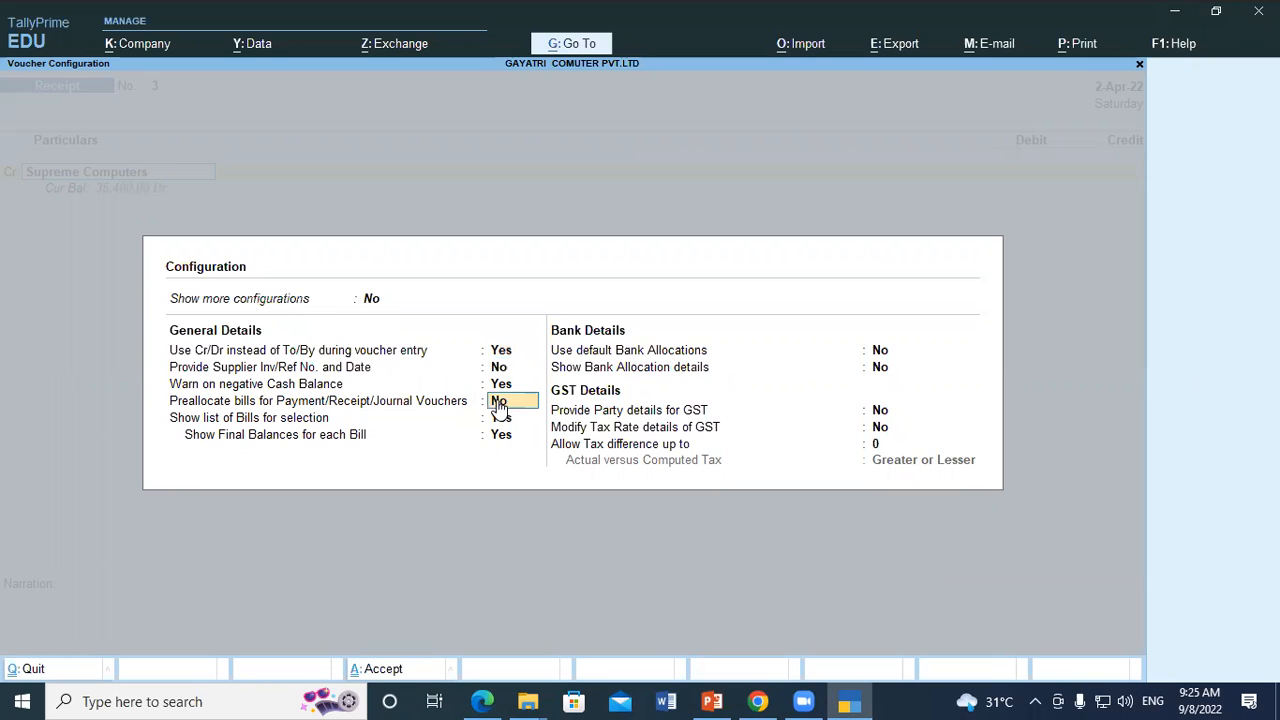
{"action": "key", "text": "y"}
{"action": "key", "text": "Return"}
{"action": "key", "text": "ctrl+a"}
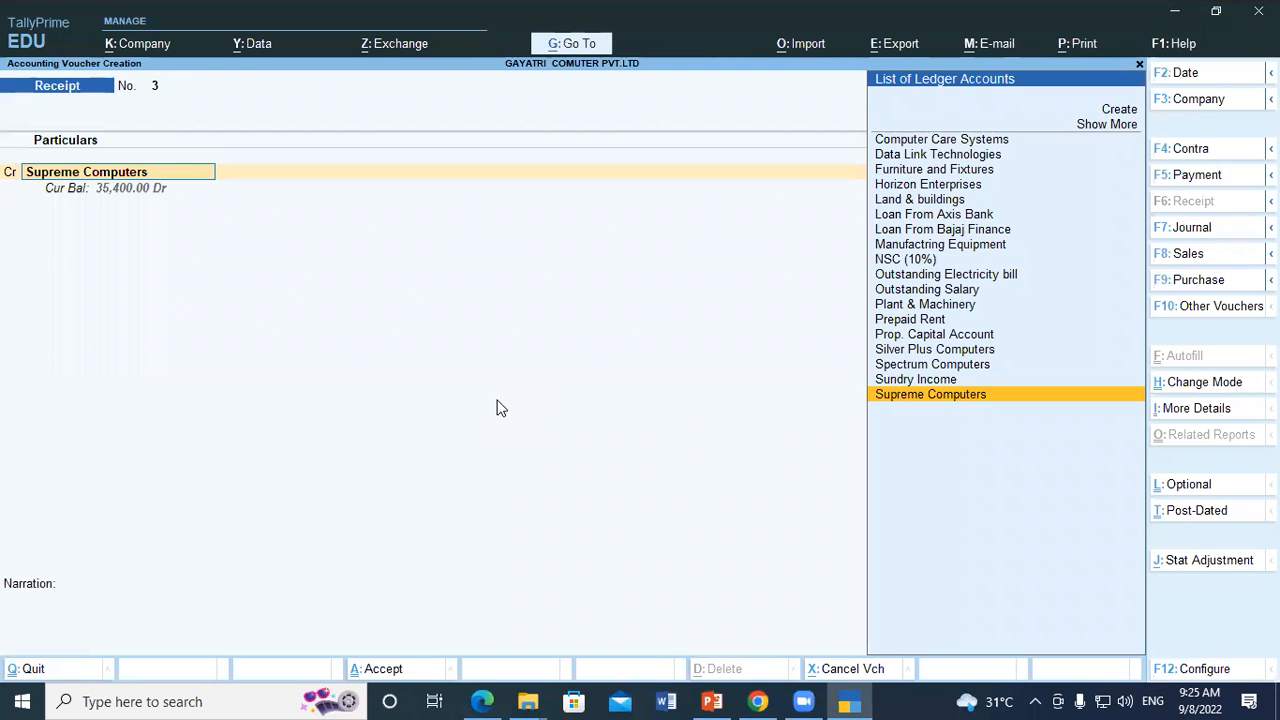
Allocate the Supreme Computers credit as Agst Ref to pending bill SC/001/50 for 15,400.00 Cr and end the bill list.
{"action": "key", "text": "Return"}
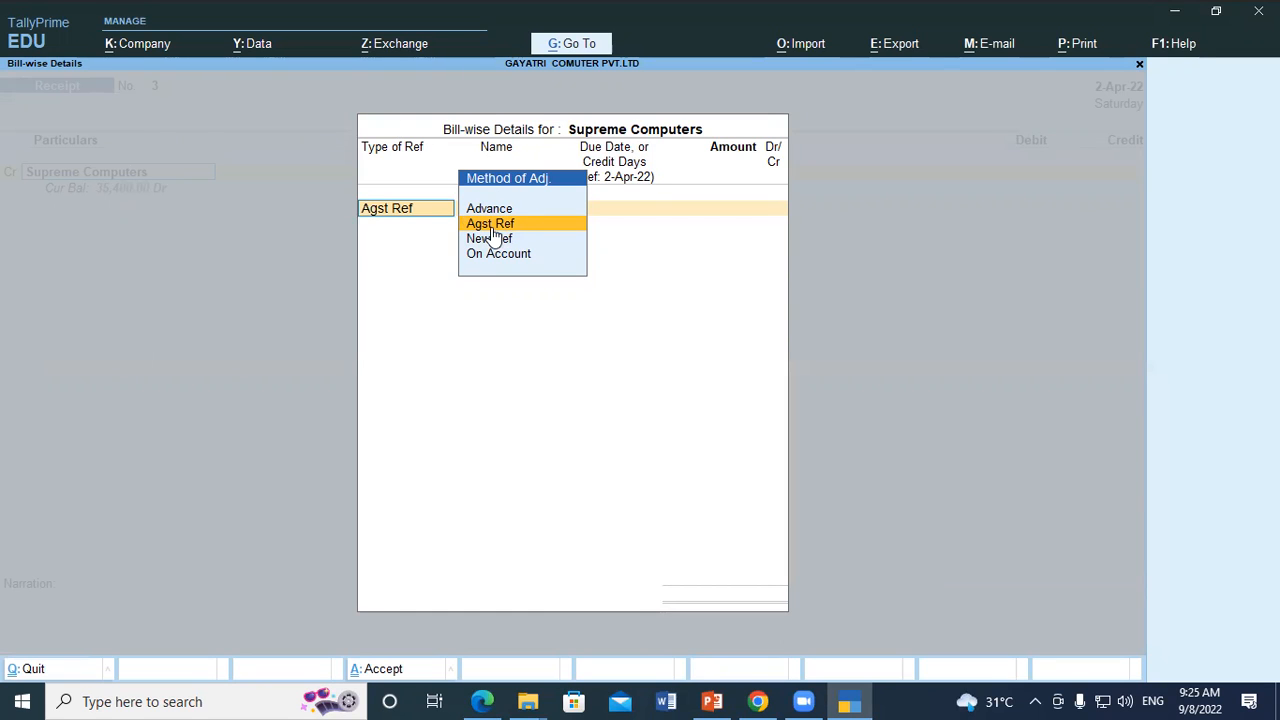
{"action": "key", "text": "Return"}
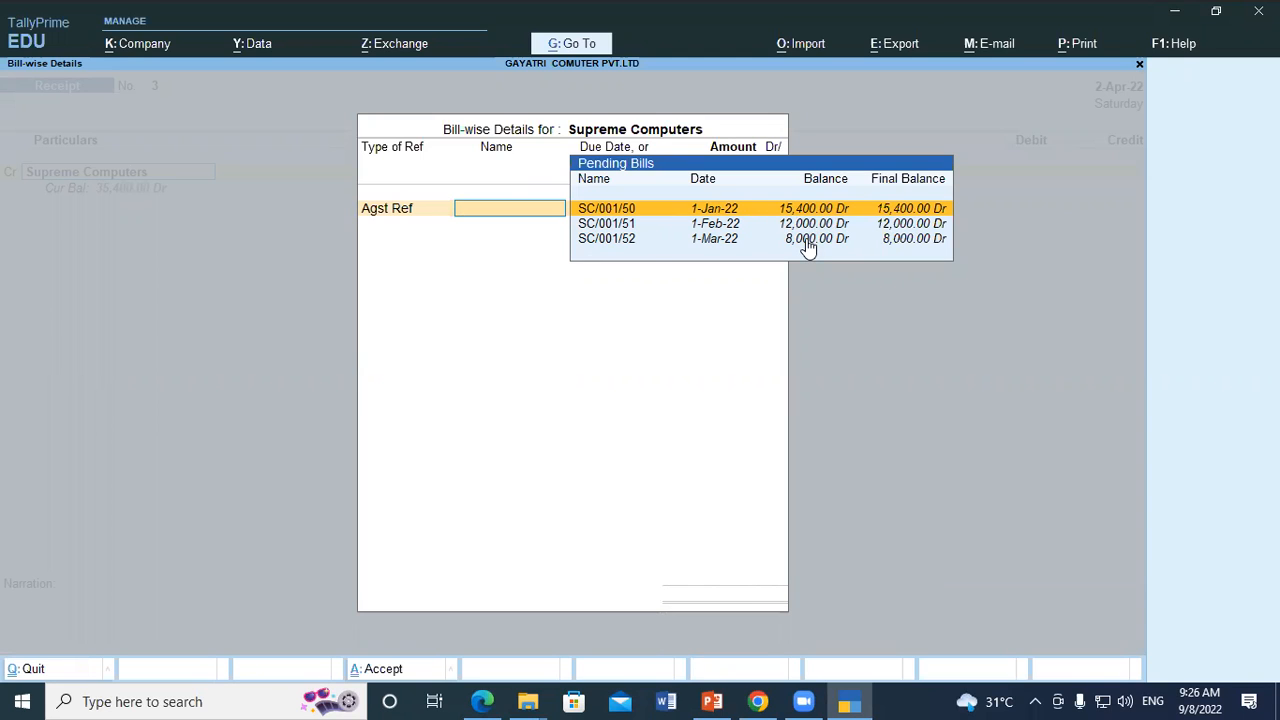
{"action": "key", "text": "Return"}
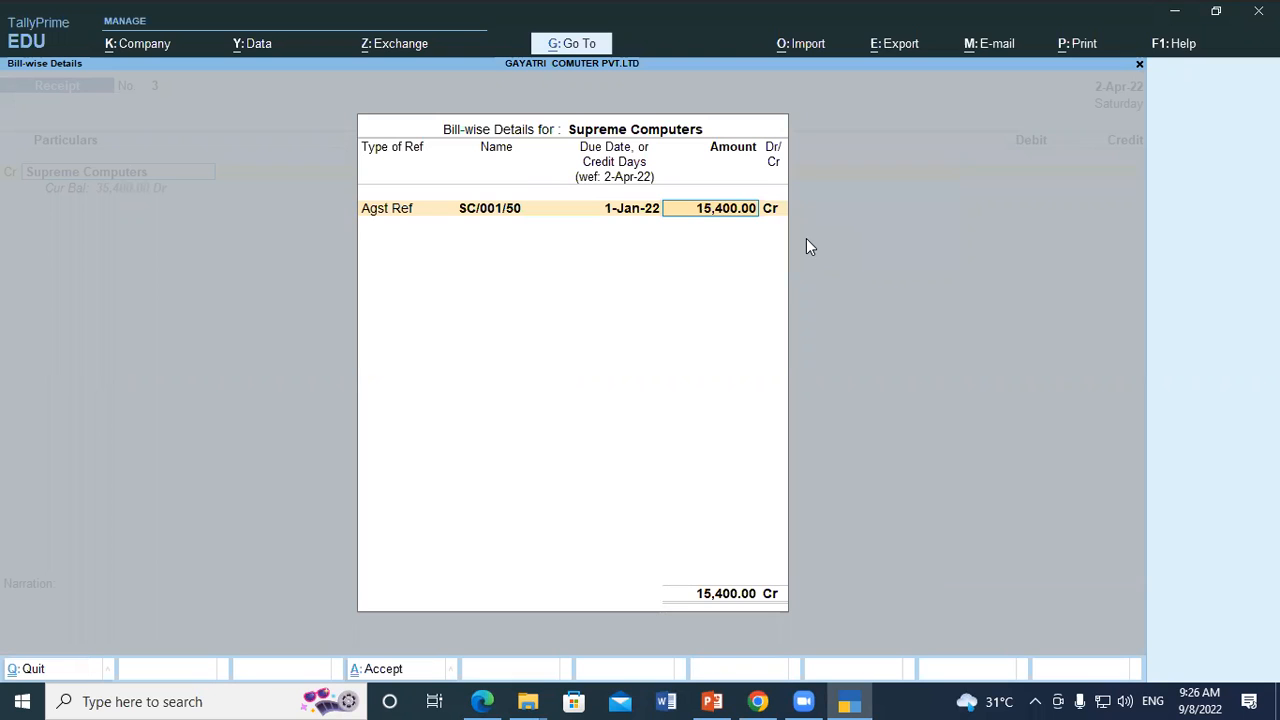
{"action": "key", "text": "Return"}
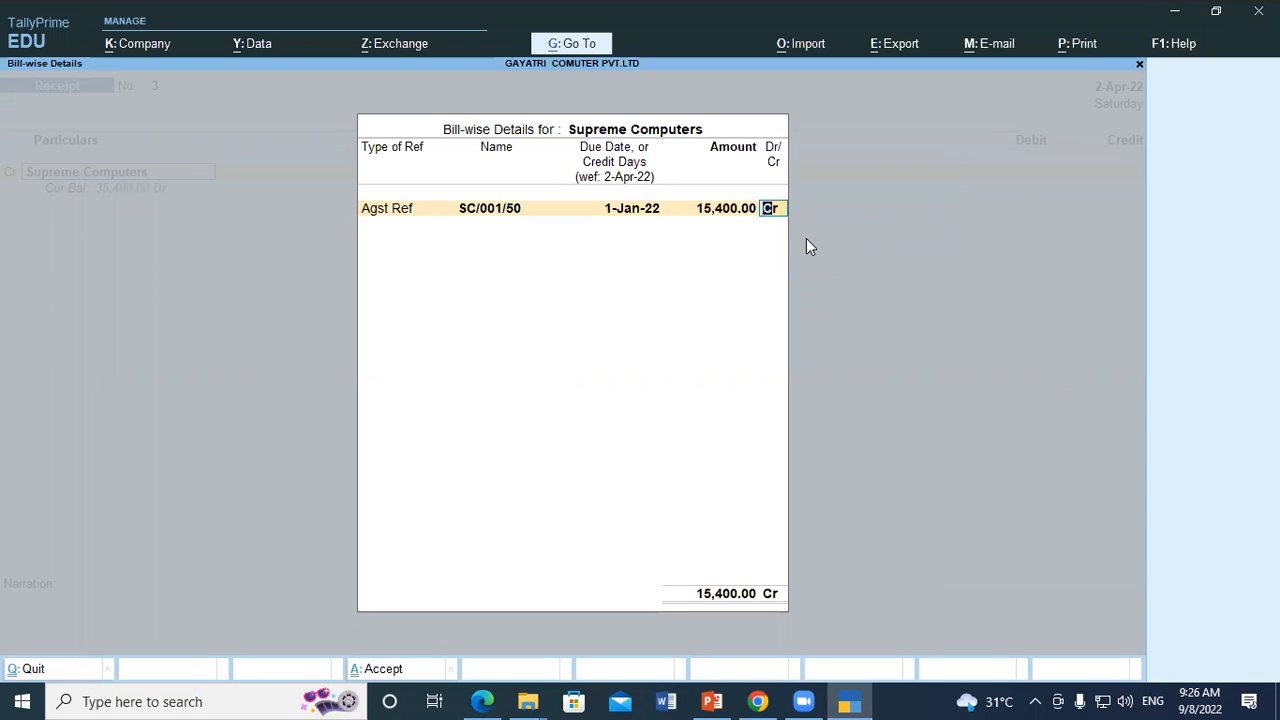
{"action": "key", "text": "Return"}
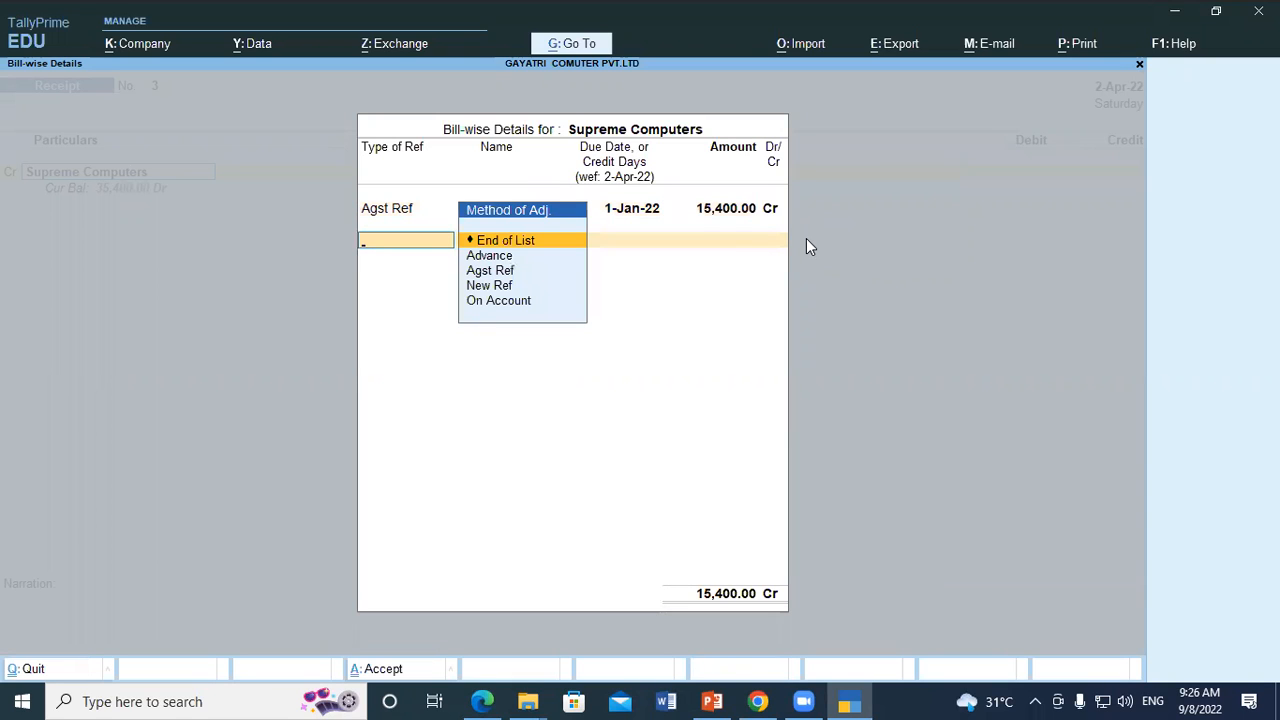
{"action": "key", "text": "Return"}
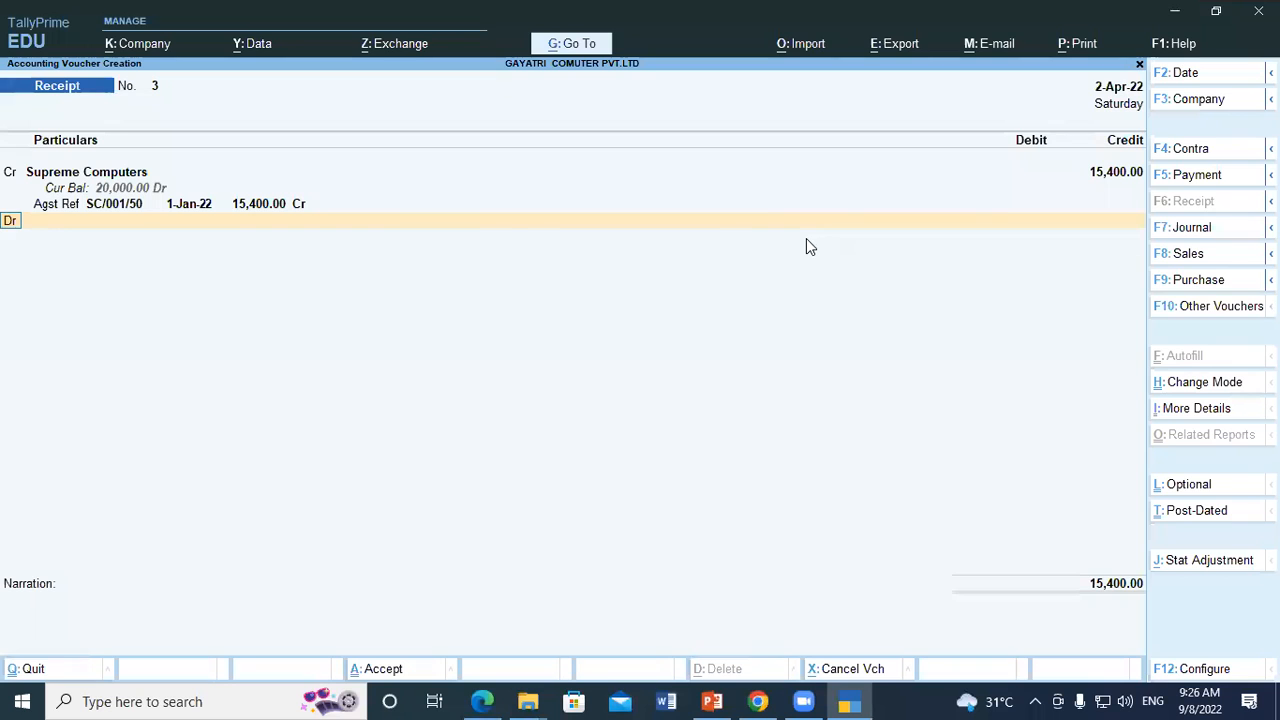
Add Cash as the debit ledger and set its amount to 15,000.
{"action": "key", "text": "Return"}
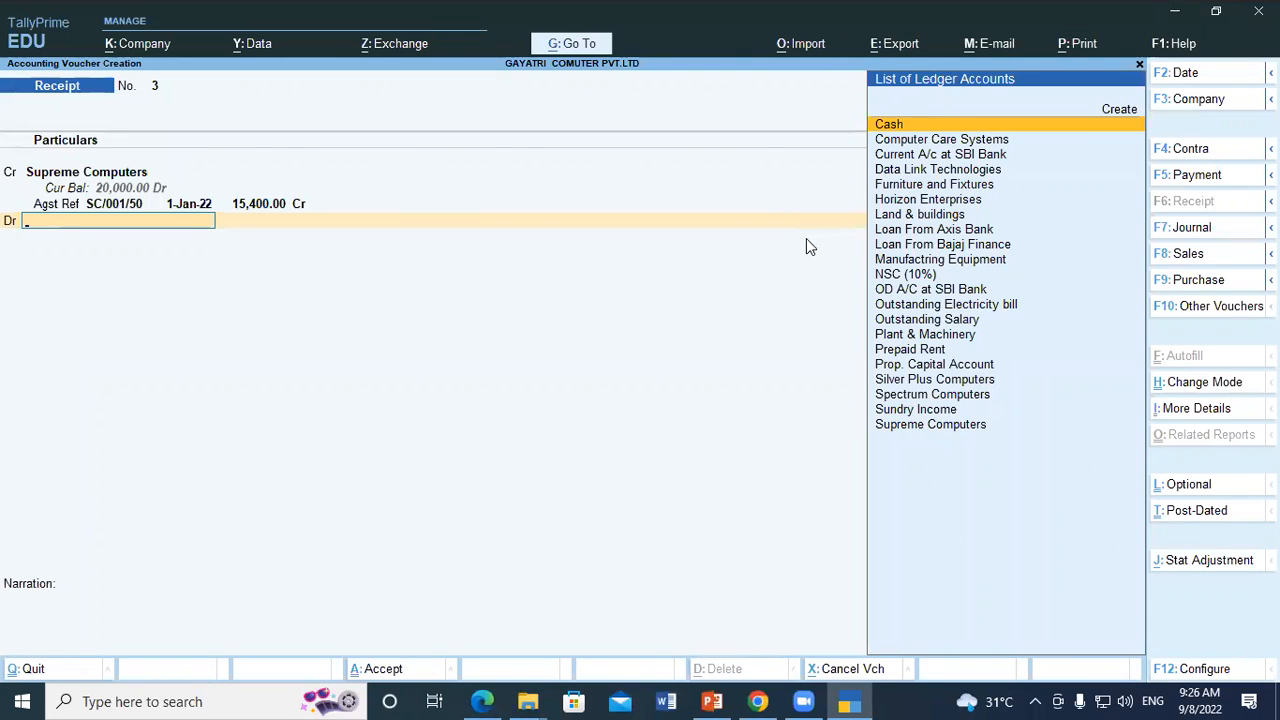
{"action": "key", "text": "Return"}
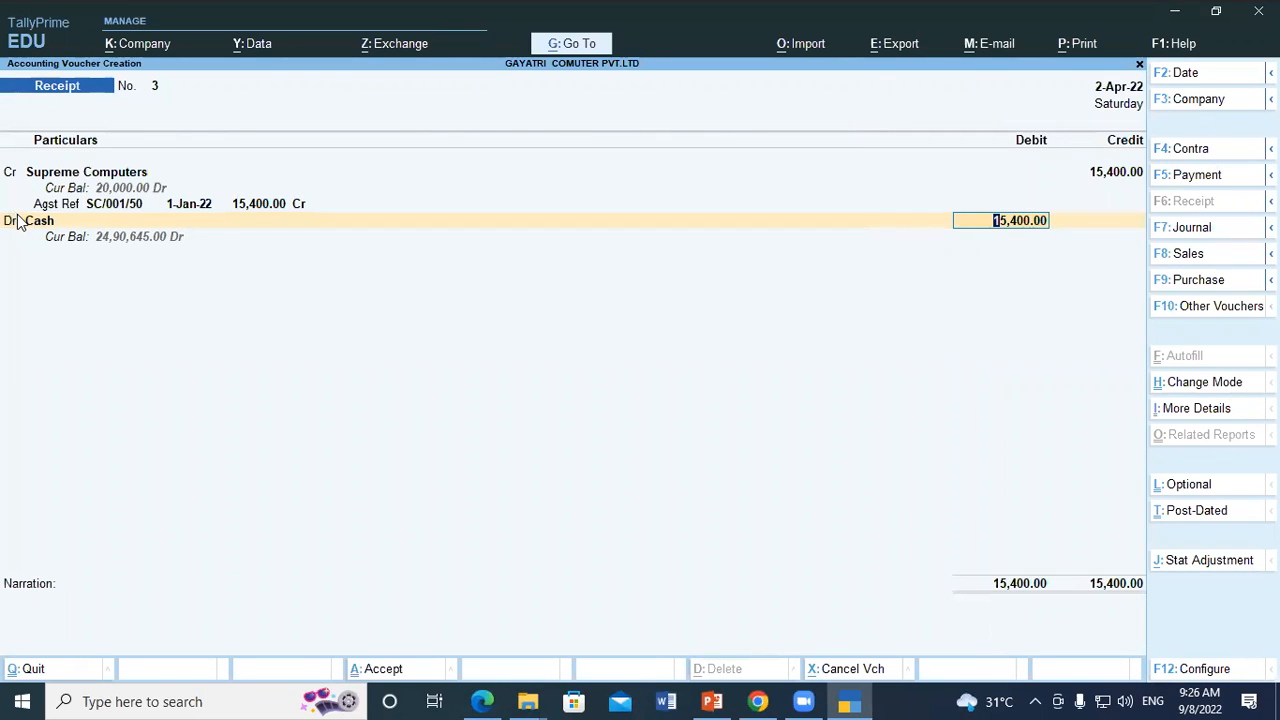
{"action": "type", "text": "15,000"}
{"action": "key", "text": "Return"}
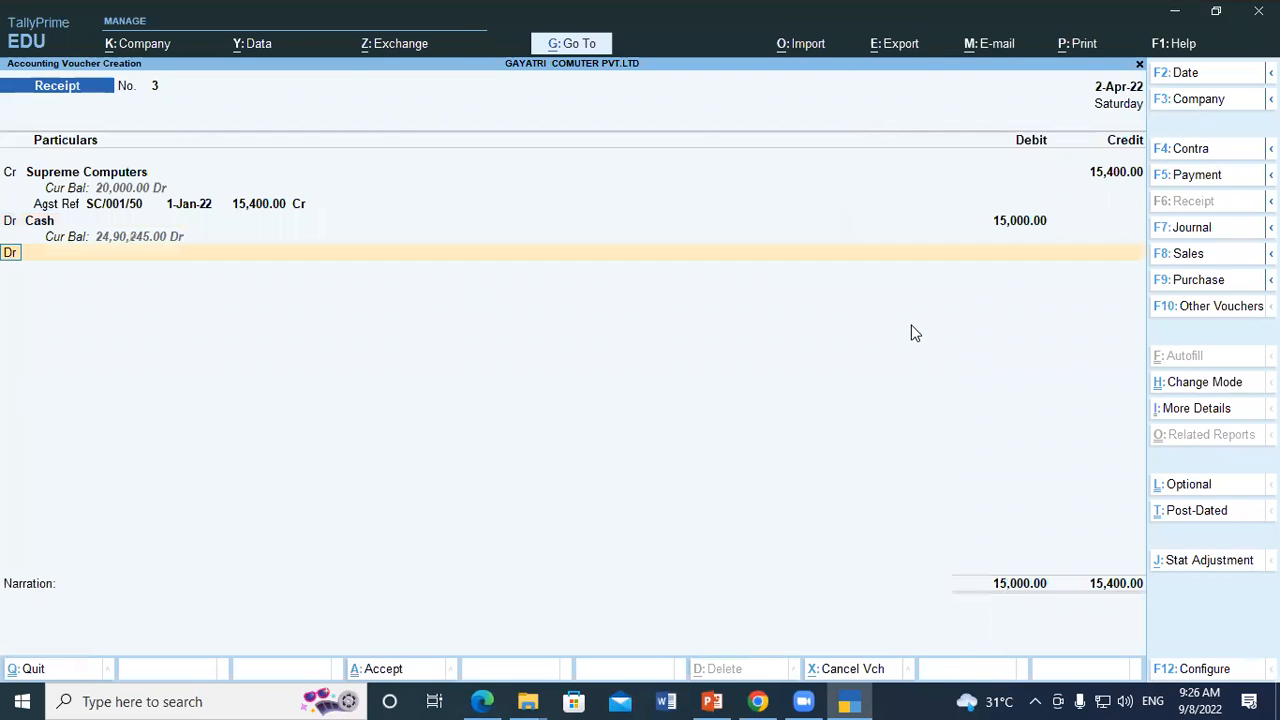
Create a Discount Allowed ledger under Indirect Expenses from the second debit line, keep the remaining defaults and save it.
{"action": "key", "text": "Return"}
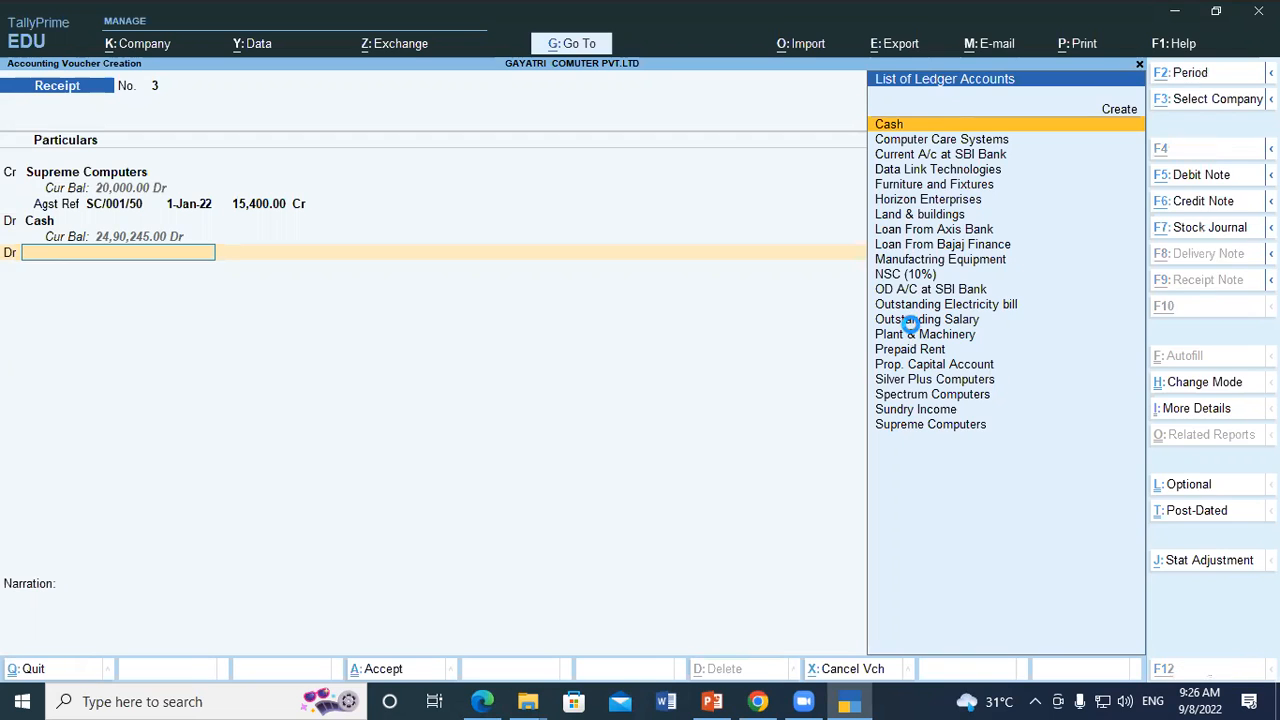
{"action": "key", "text": "alt+c"}
{"action": "type", "text": "Discount Allowed"}
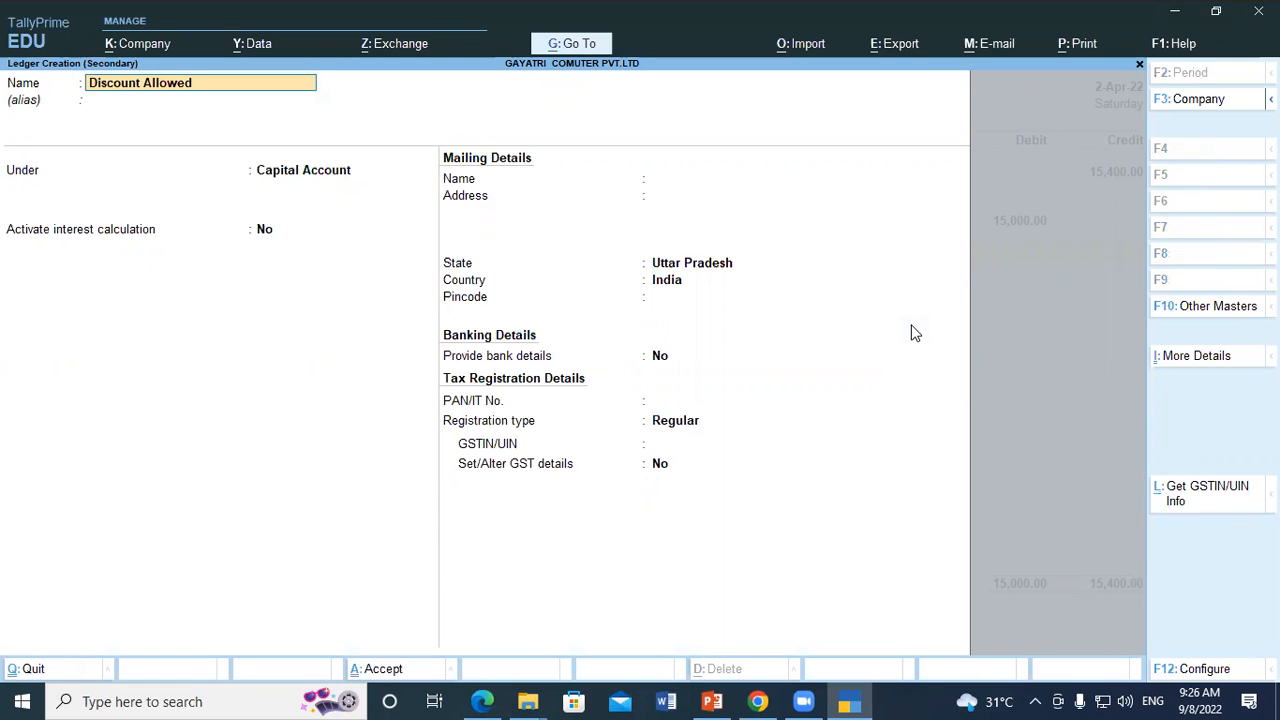
{"action": "key", "text": "Return"}
{"action": "key", "text": "Return"}
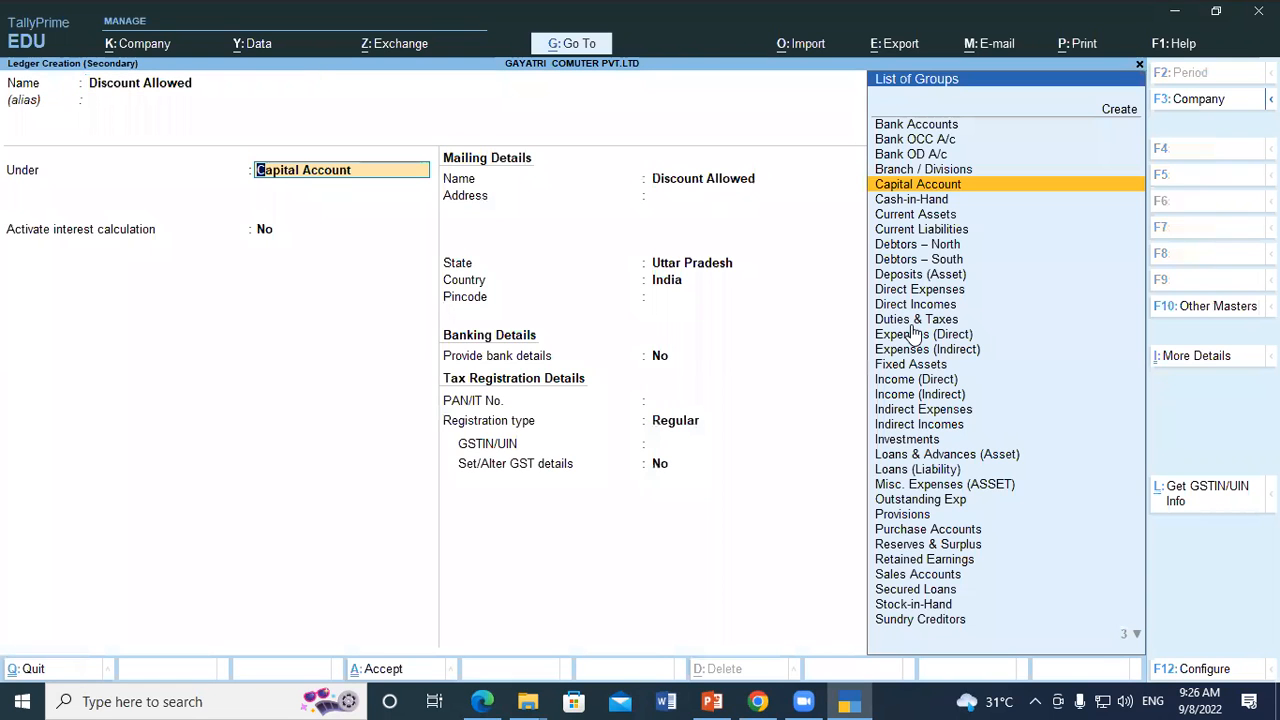
{"action": "type", "text": "Ind"}
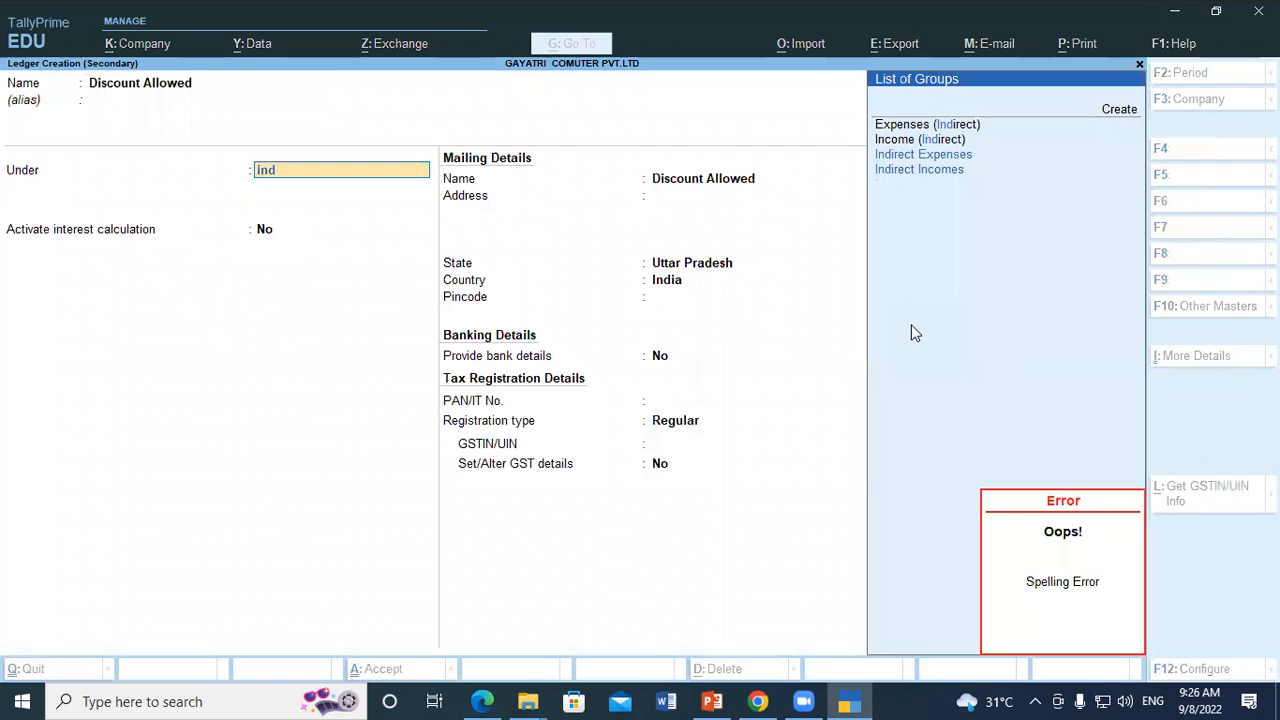
{"action": "key", "text": "Return"}
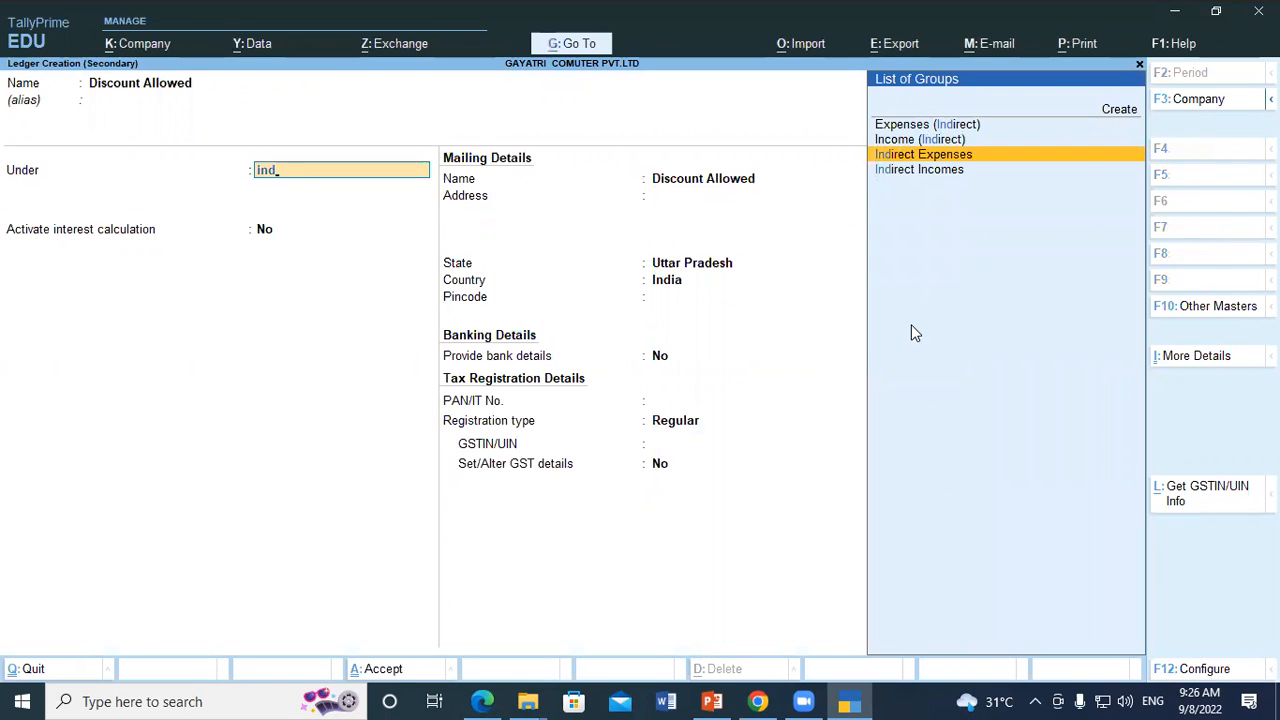
{"action": "key", "text": "Return"}
{"action": "key", "text": "Return"}
{"action": "key", "text": "Return"}
{"action": "key", "text": "Return"}
{"action": "key", "text": "Return"}
{"action": "key", "text": "Return"}
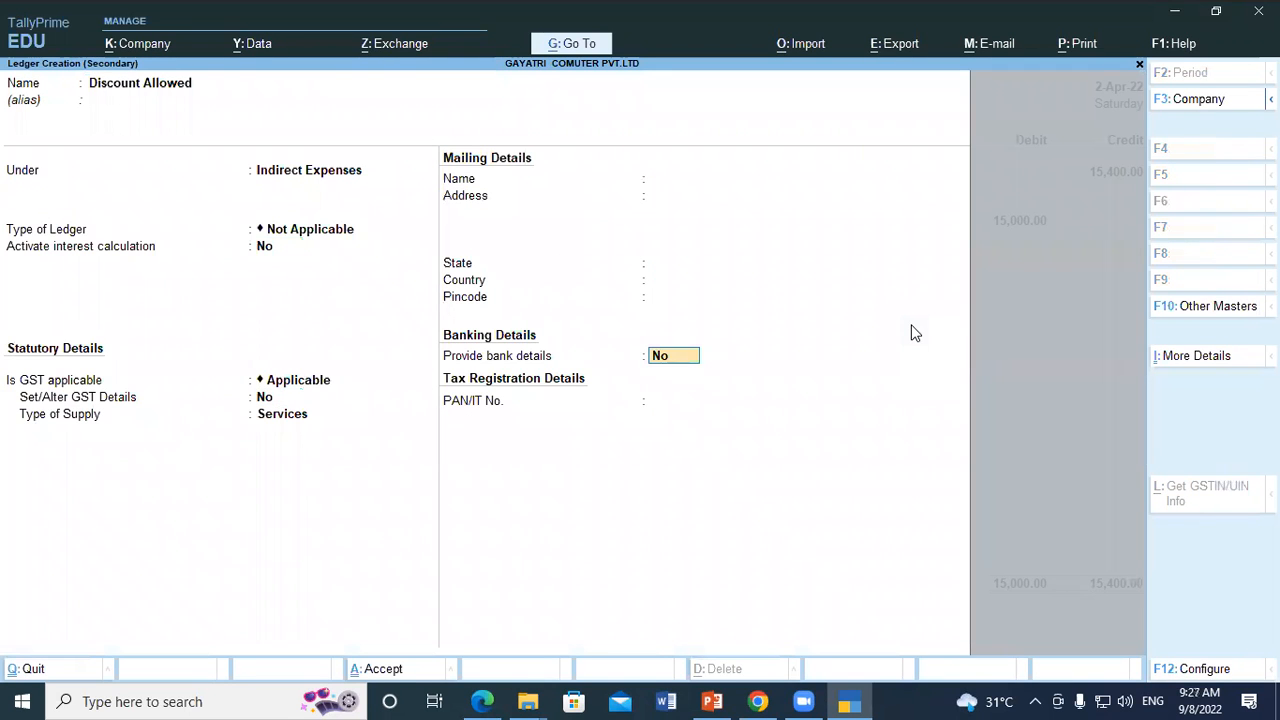
{"action": "key", "text": "Return"}
{"action": "key", "text": "Return"}
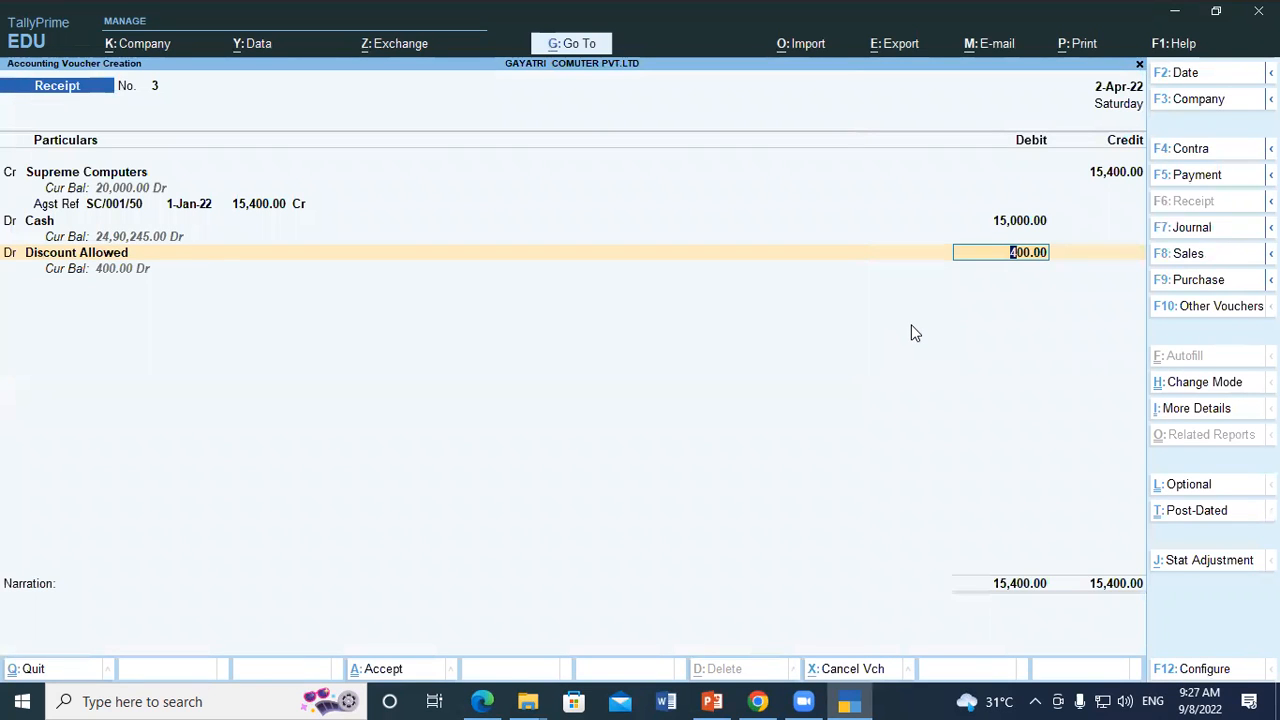
Accept 400.00 as the Discount Allowed debit and save the receipt voucher with an empty narration.
{"action": "key", "text": "Return"}
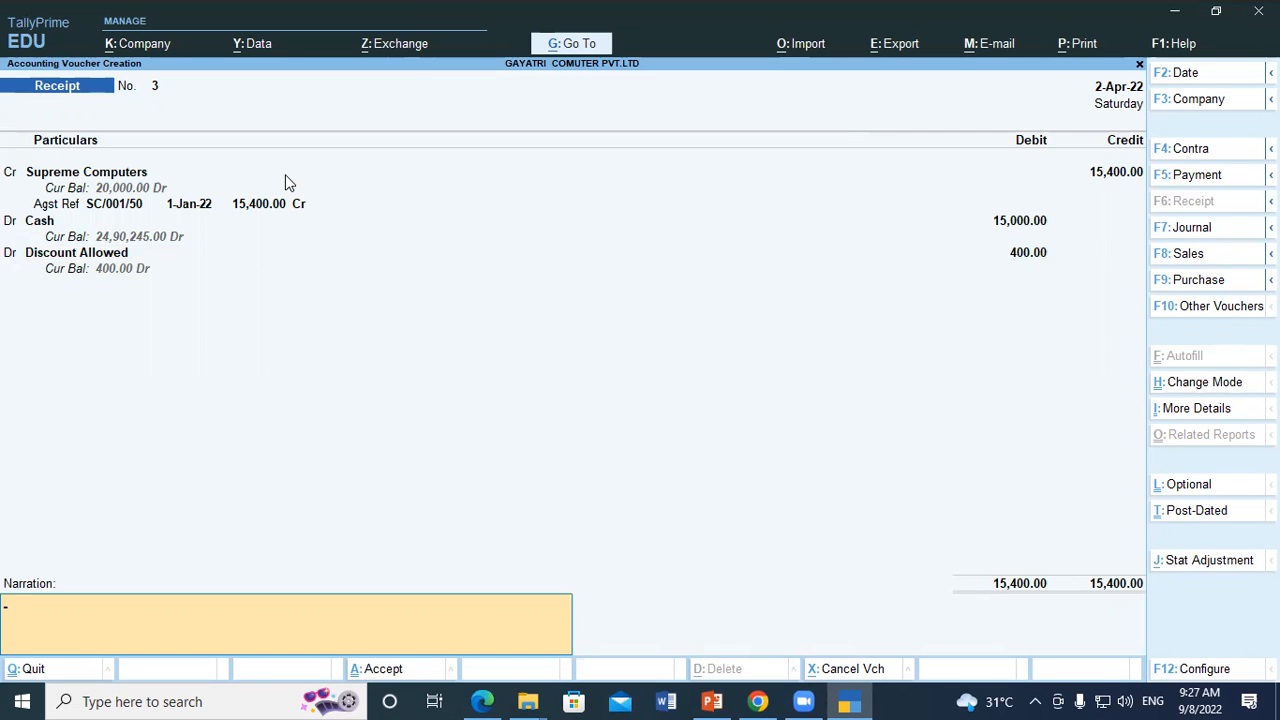
{"action": "key", "text": "Return"}
{"action": "key", "text": "Return"}
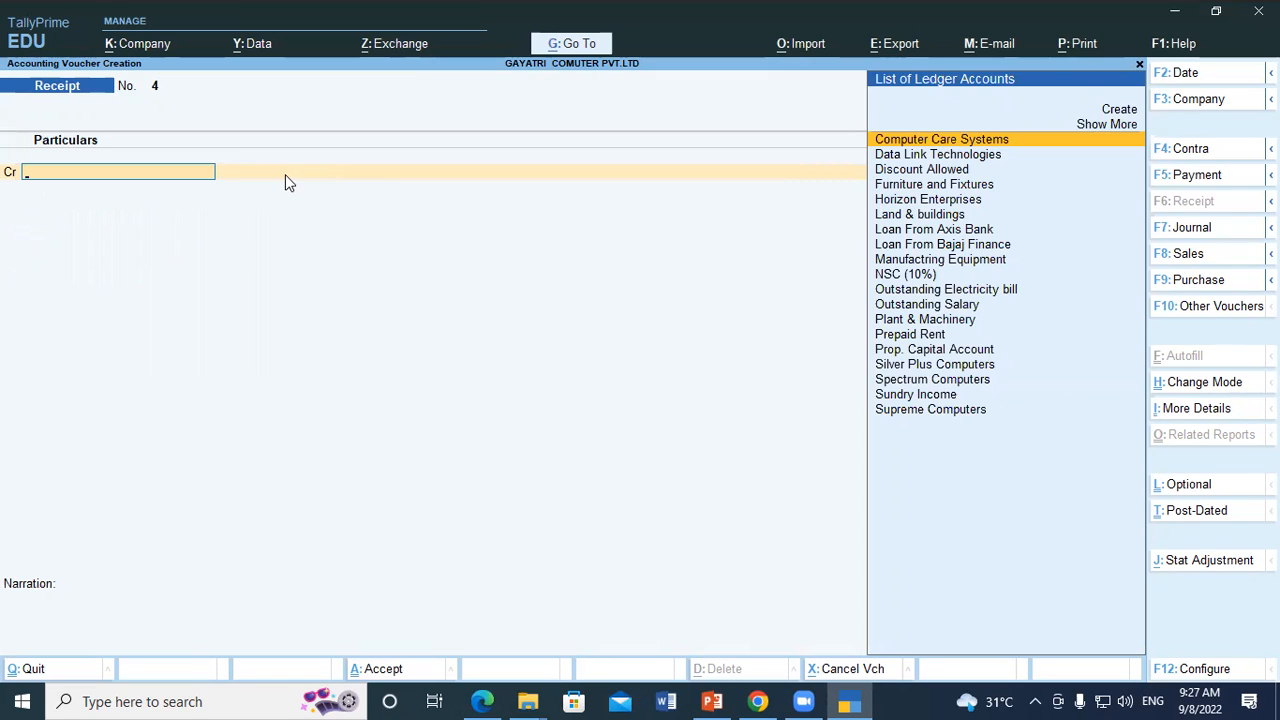
Check the pending bills of Supreme Computers through a new receipt voucher, and leave the voucher without saving.
{"action": "type", "text": "Su"}
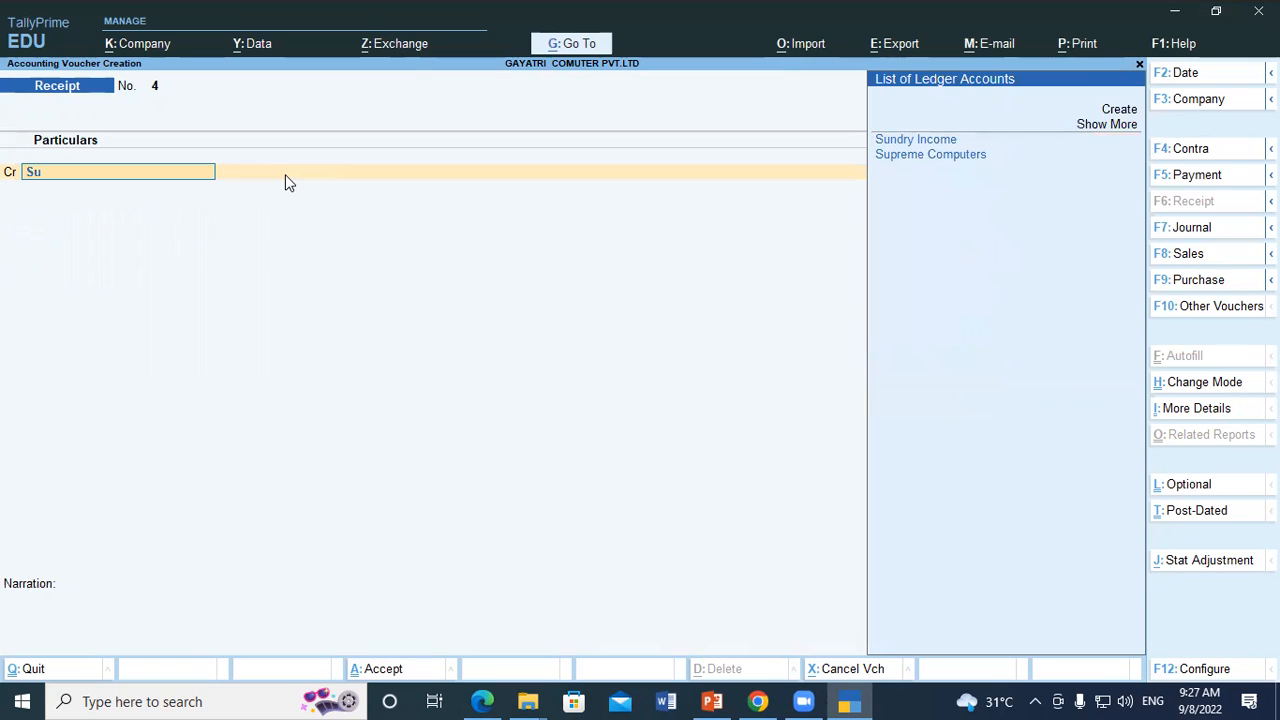
{"action": "left_click", "coordinate": [922, 157]}
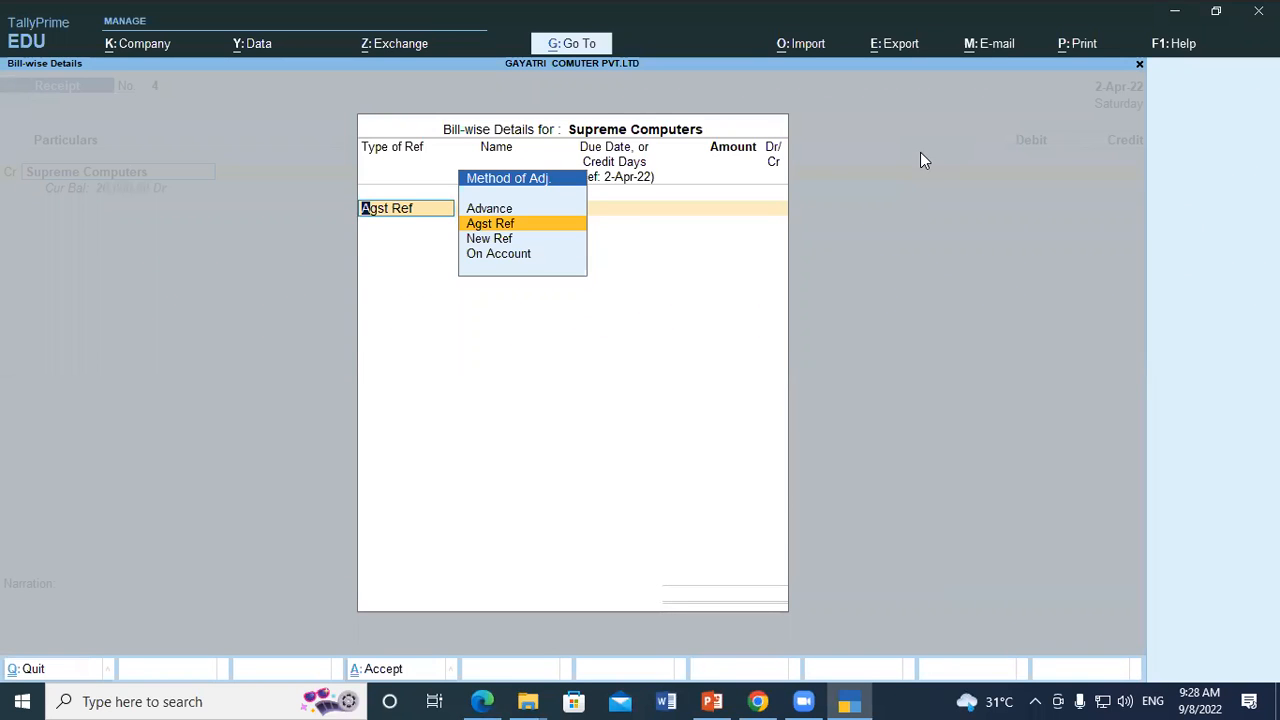
{"action": "key", "text": "Return"}
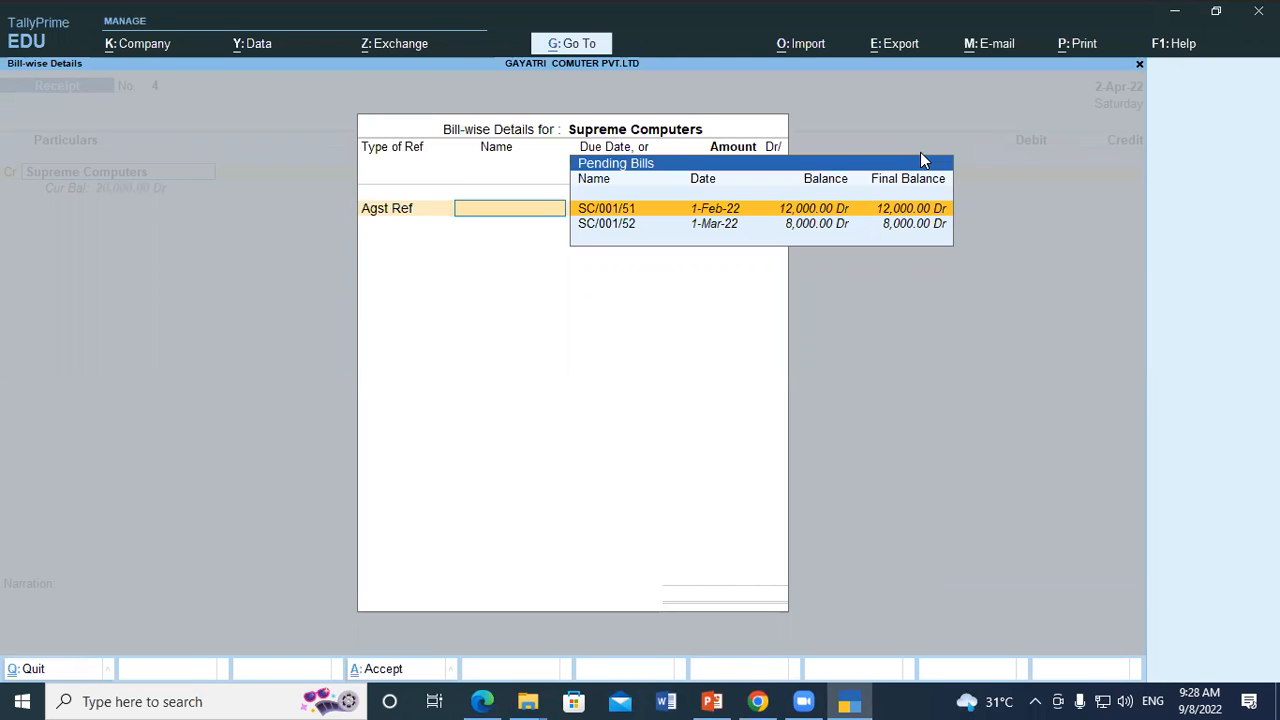
{"action": "key", "text": "Escape"}
{"action": "key", "text": "y"}
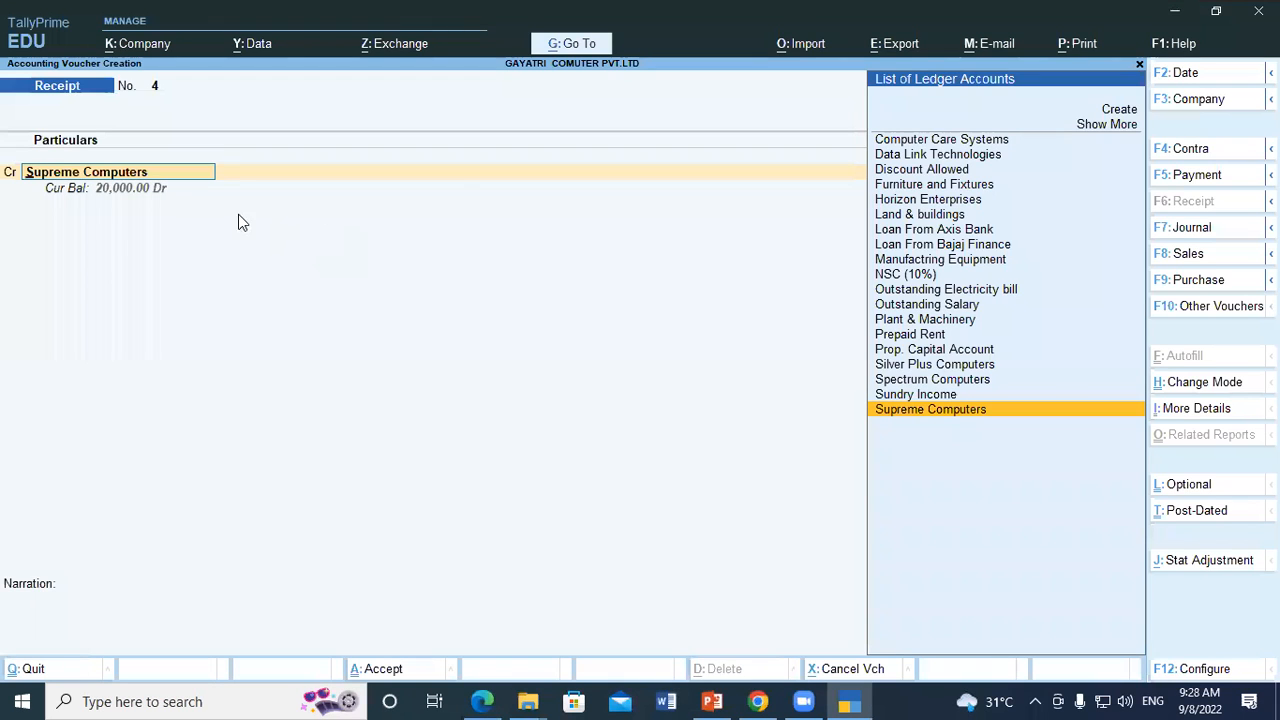
{"action": "key", "text": "Escape"}
{"action": "key", "text": "Escape"}
{"action": "key", "text": "y"}
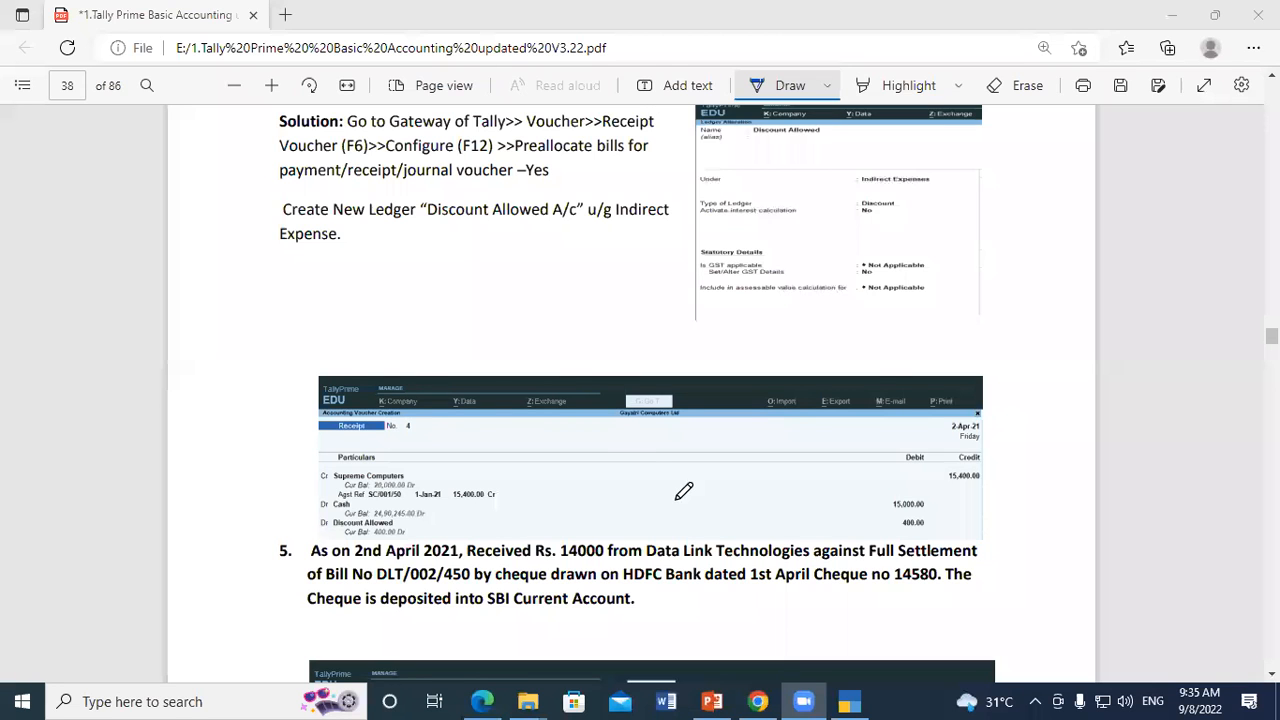
In the PDF, mark transaction 5's date, the received amount 14000, Data Link Technologies and Full Settlement with the pen.
{"action": "scroll", "coordinate": [614, 454], "scroll_direction": "down", "scroll_amount": 2}
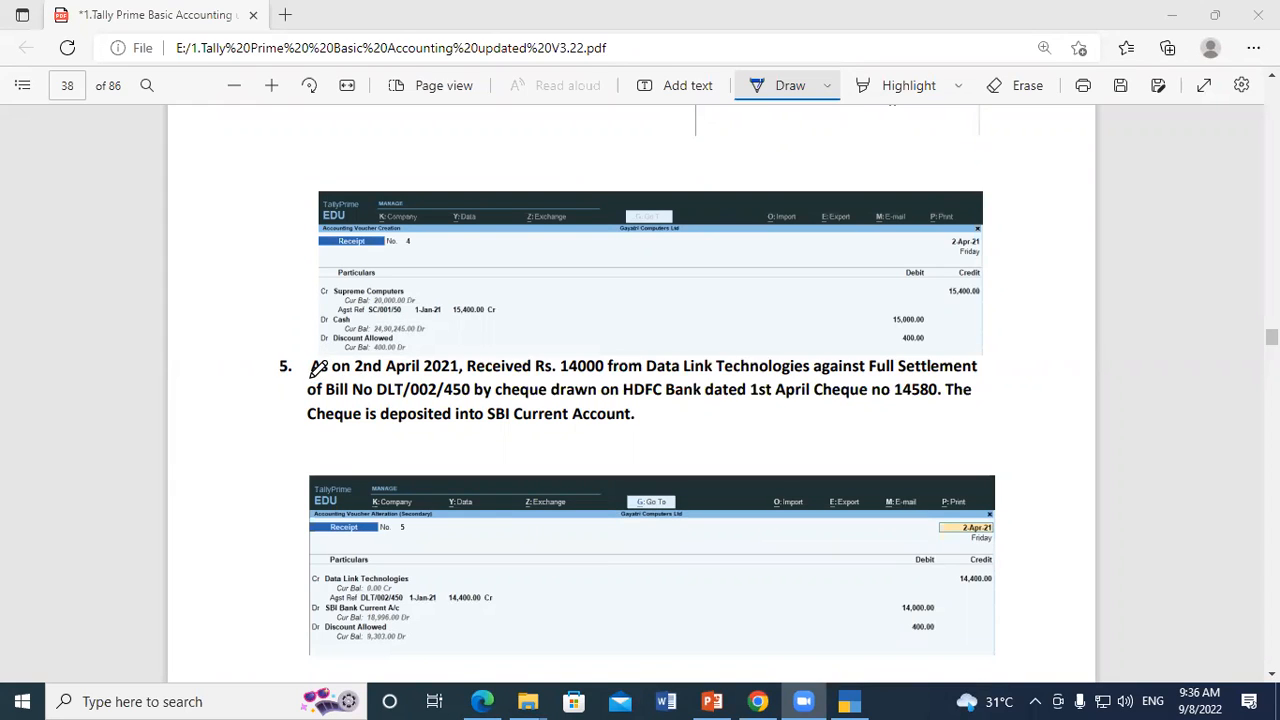
{"action": "left_click_drag", "start_coordinate": [310, 373], "coordinate": [381, 376]}
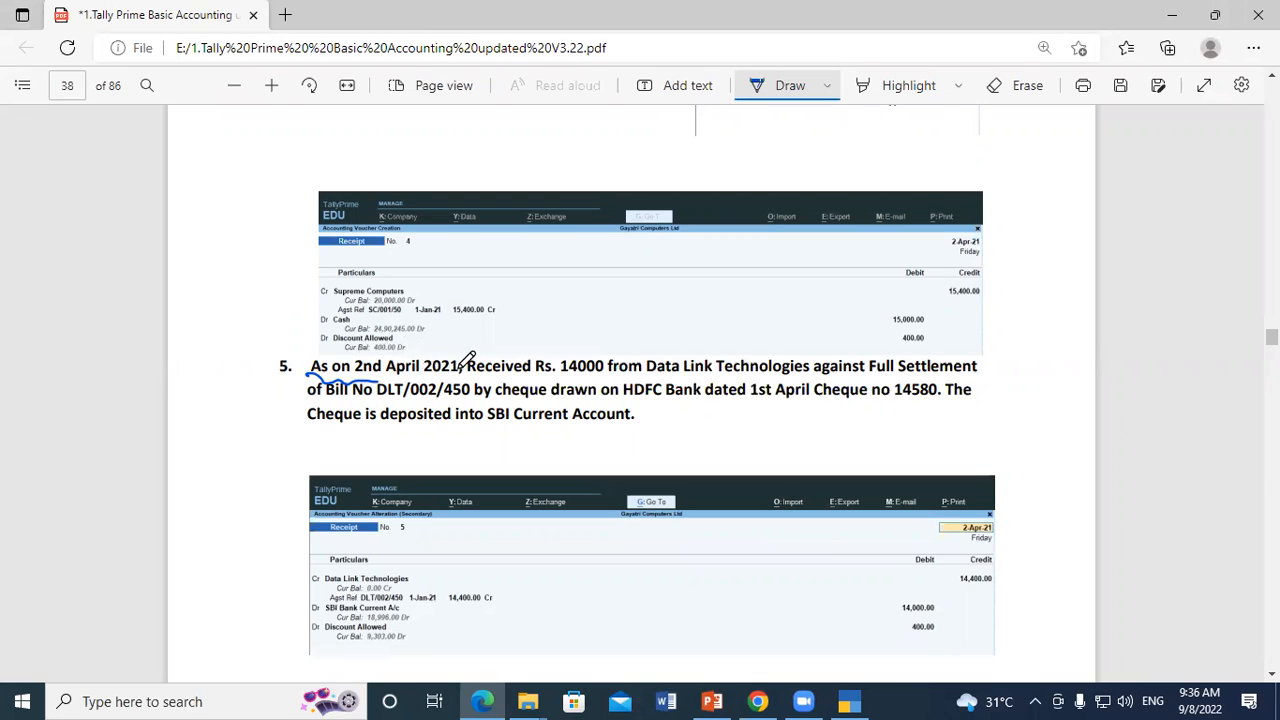
{"action": "mouse_move", "coordinate": [466, 377]}
{"action": "left_mouse_down"}
{"action": "mouse_move", "coordinate": [545, 376]}
{"action": "mouse_move", "coordinate": [583, 338]}
{"action": "mouse_move", "coordinate": [617, 356]}
{"action": "mouse_move", "coordinate": [590, 372]}
{"action": "mouse_move", "coordinate": [600, 352]}
{"action": "mouse_move", "coordinate": [636, 378]}
{"action": "mouse_move", "coordinate": [792, 377]}
{"action": "left_mouse_up"}
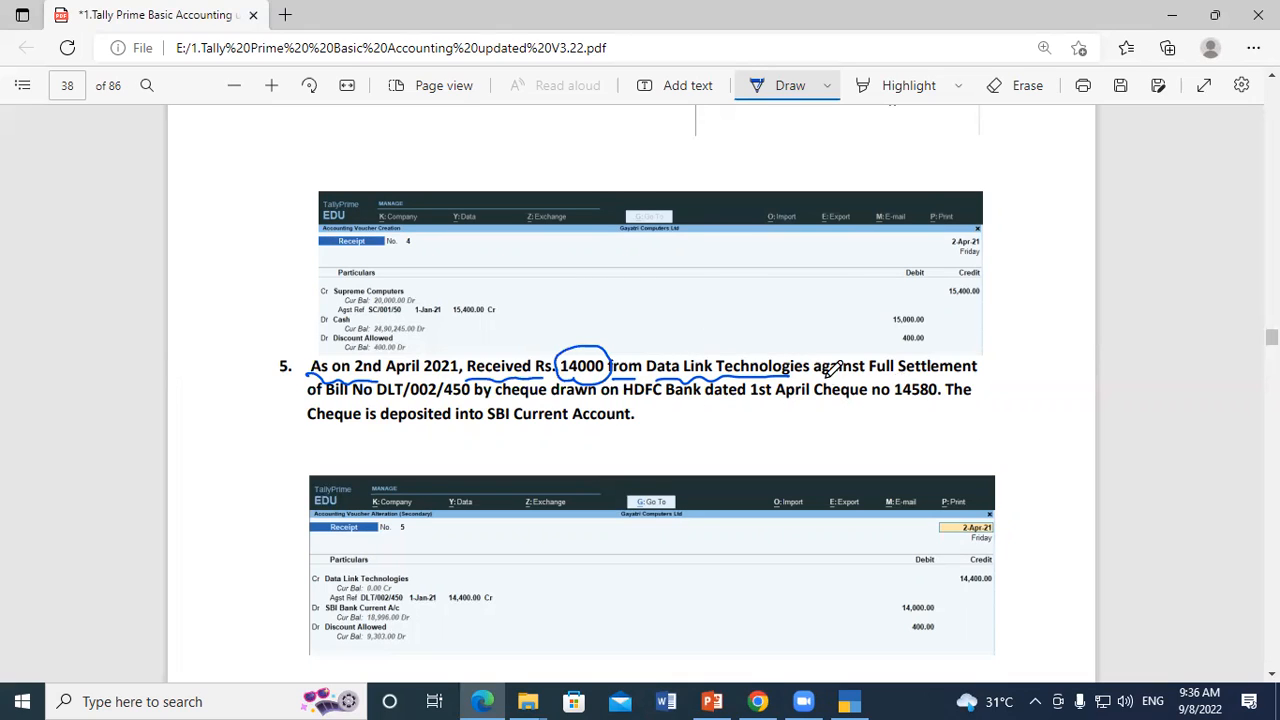
{"action": "left_click_drag", "start_coordinate": [816, 376], "coordinate": [980, 366]}
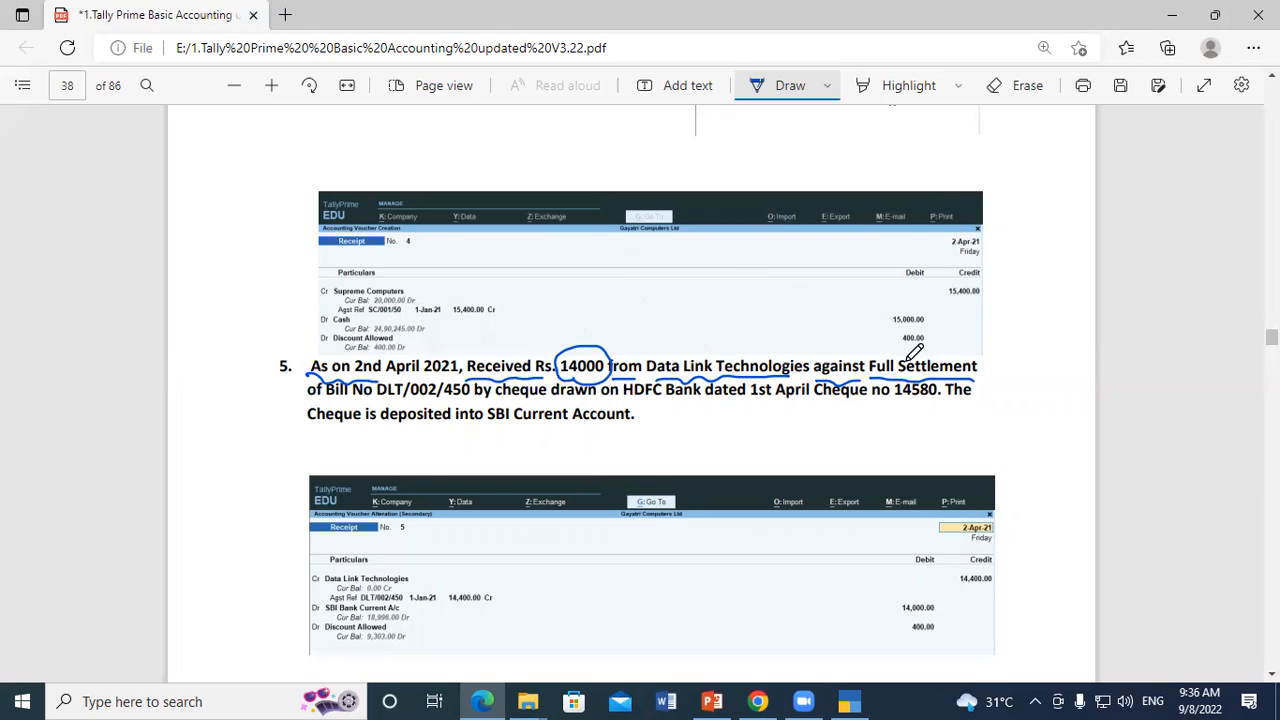
Underline the bill number, HDFC Bank, the cheque number and the deposit into the SBI account in transaction 5.
{"action": "left_click_drag", "start_coordinate": [380, 396], "coordinate": [432, 398]}
{"action": "left_click_drag", "start_coordinate": [623, 400], "coordinate": [695, 401]}
{"action": "left_click_drag", "start_coordinate": [898, 396], "coordinate": [982, 399]}
{"action": "left_click_drag", "start_coordinate": [299, 430], "coordinate": [405, 434]}
{"action": "left_click_drag", "start_coordinate": [498, 428], "coordinate": [577, 436]}
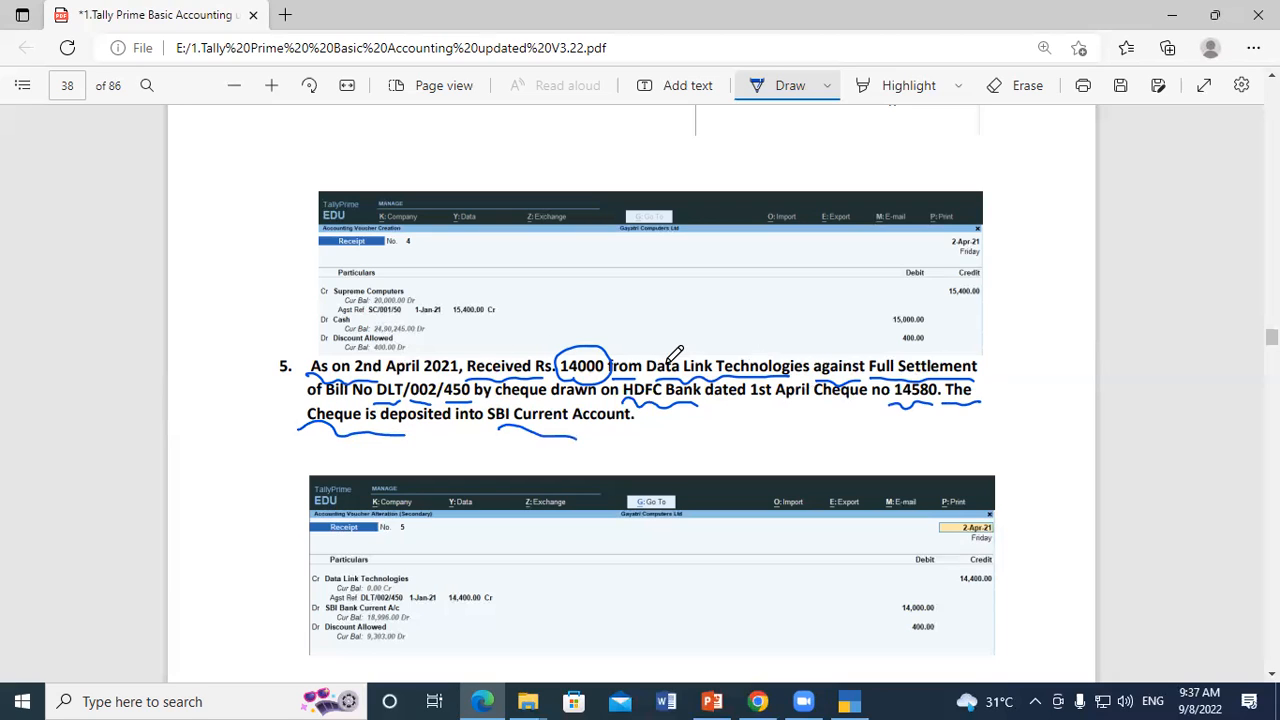
{"action": "left_click_drag", "start_coordinate": [670, 401], "coordinate": [702, 404]}
{"action": "left_click_drag", "start_coordinate": [513, 423], "coordinate": [476, 425]}
Handwrite the accounts with their types above transaction 5: SBI (P), D.L.T (P) and D.A (N).
{"action": "mouse_move", "coordinate": [549, 245]}
{"action": "left_mouse_down"}
{"action": "mouse_move", "coordinate": [536, 268]}
{"action": "mouse_move", "coordinate": [578, 256]}
{"action": "mouse_move", "coordinate": [566, 270]}
{"action": "mouse_move", "coordinate": [594, 268]}
{"action": "mouse_move", "coordinate": [608, 251]}
{"action": "left_mouse_up"}
{"action": "left_click_drag", "start_coordinate": [586, 269], "coordinate": [696, 272]}
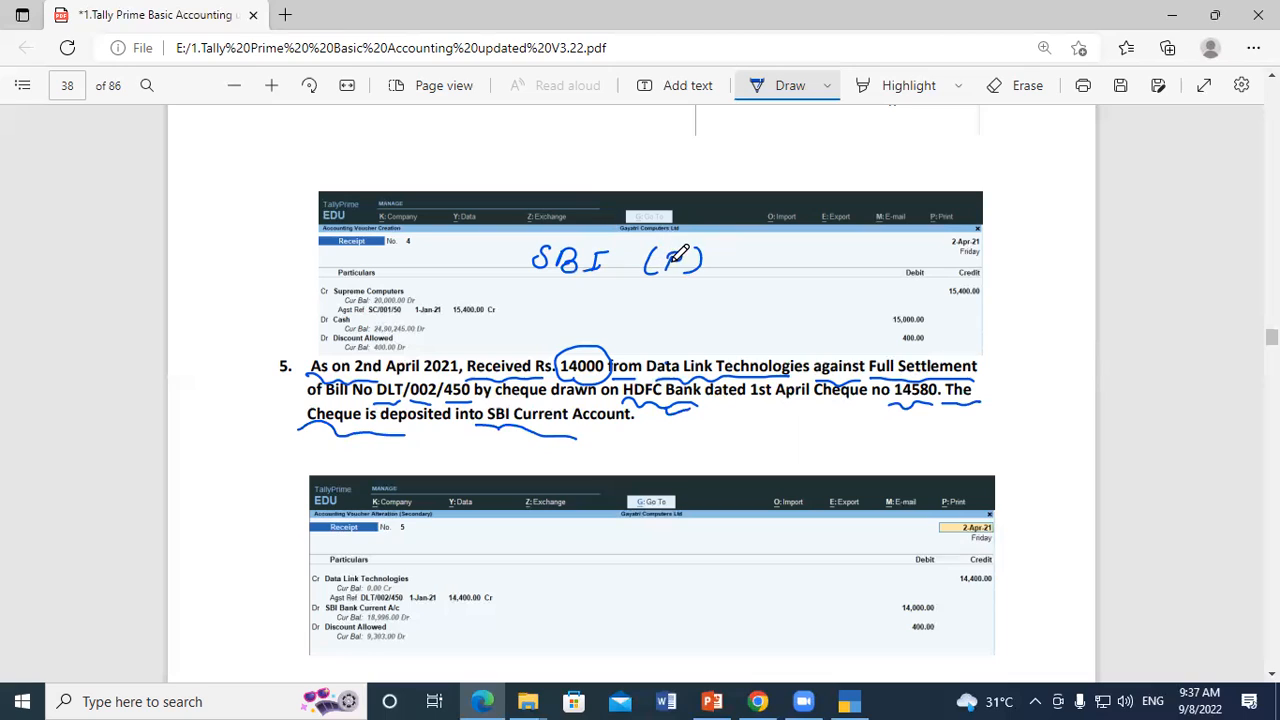
{"action": "mouse_move", "coordinate": [535, 281]}
{"action": "left_mouse_down"}
{"action": "mouse_move", "coordinate": [535, 302]}
{"action": "mouse_move", "coordinate": [613, 289]}
{"action": "mouse_move", "coordinate": [604, 306]}
{"action": "mouse_move", "coordinate": [678, 314]}
{"action": "left_mouse_up"}
{"action": "left_click", "coordinate": [563, 300]}
{"action": "left_click", "coordinate": [588, 299]}
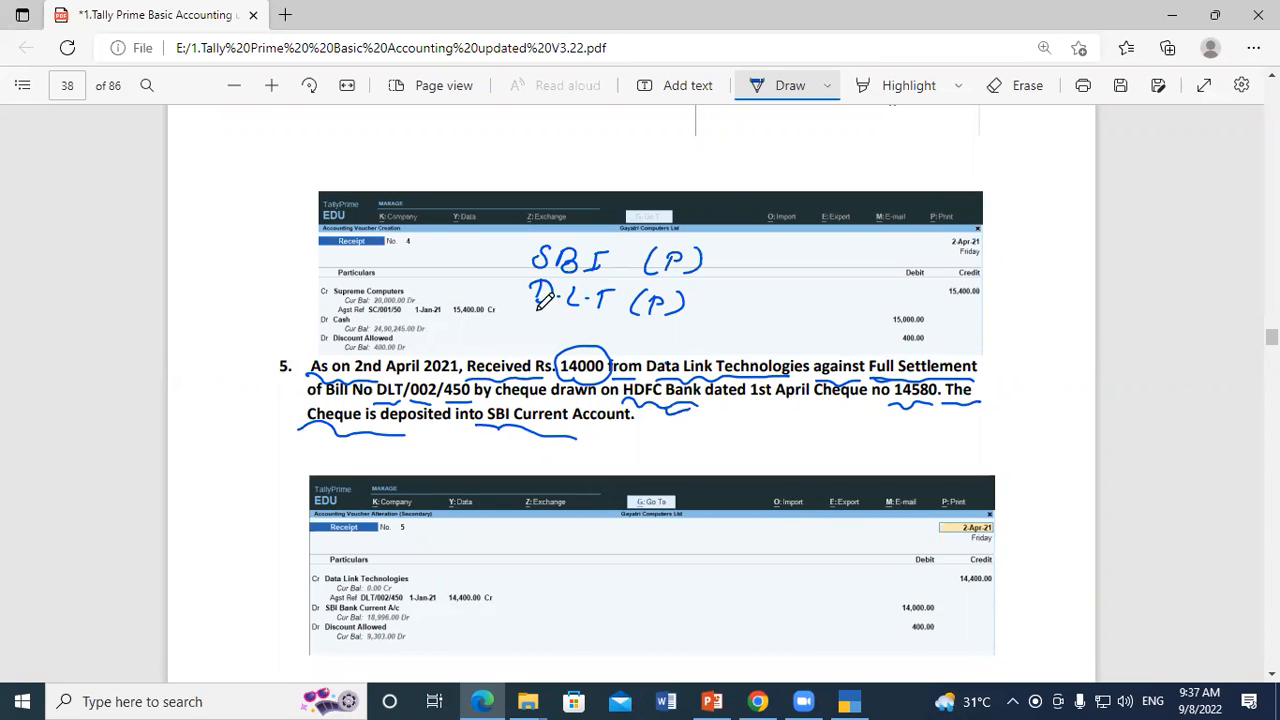
{"action": "mouse_move", "coordinate": [523, 314]}
{"action": "left_mouse_down"}
{"action": "mouse_move", "coordinate": [540, 328]}
{"action": "mouse_move", "coordinate": [562, 320]}
{"action": "mouse_move", "coordinate": [560, 332]}
{"action": "left_mouse_up"}
{"action": "mouse_move", "coordinate": [628, 324]}
{"action": "left_mouse_down"}
{"action": "mouse_move", "coordinate": [623, 347]}
{"action": "mouse_move", "coordinate": [656, 331]}
{"action": "mouse_move", "coordinate": [665, 350]}
{"action": "left_mouse_up"}
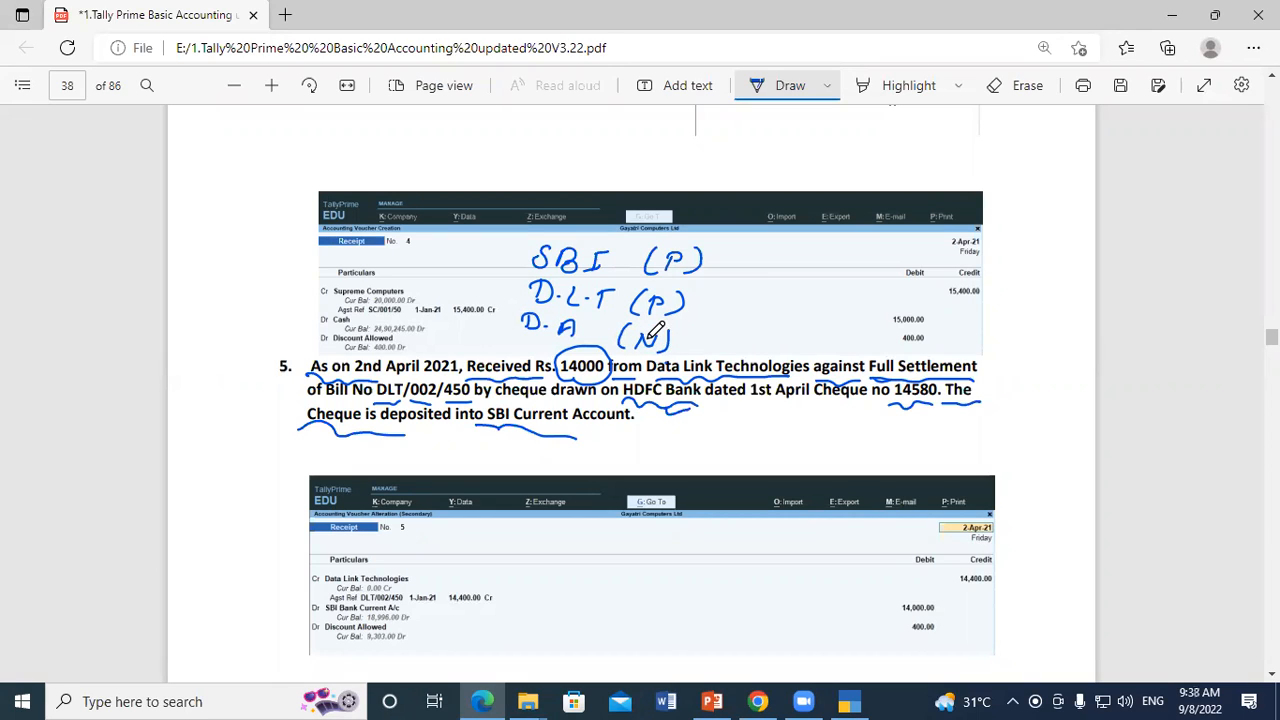
Add an arrow after each handwritten account and write Dr for SBI, Cr for D.L.T and the entry side for D.A.
{"action": "mouse_move", "coordinate": [703, 262]}
{"action": "left_mouse_down"}
{"action": "mouse_move", "coordinate": [724, 250]}
{"action": "mouse_move", "coordinate": [728, 266]}
{"action": "left_mouse_up"}
{"action": "mouse_move", "coordinate": [757, 254]}
{"action": "left_mouse_down"}
{"action": "mouse_move", "coordinate": [761, 270]}
{"action": "mouse_move", "coordinate": [790, 262]}
{"action": "mouse_move", "coordinate": [806, 280]}
{"action": "left_mouse_up"}
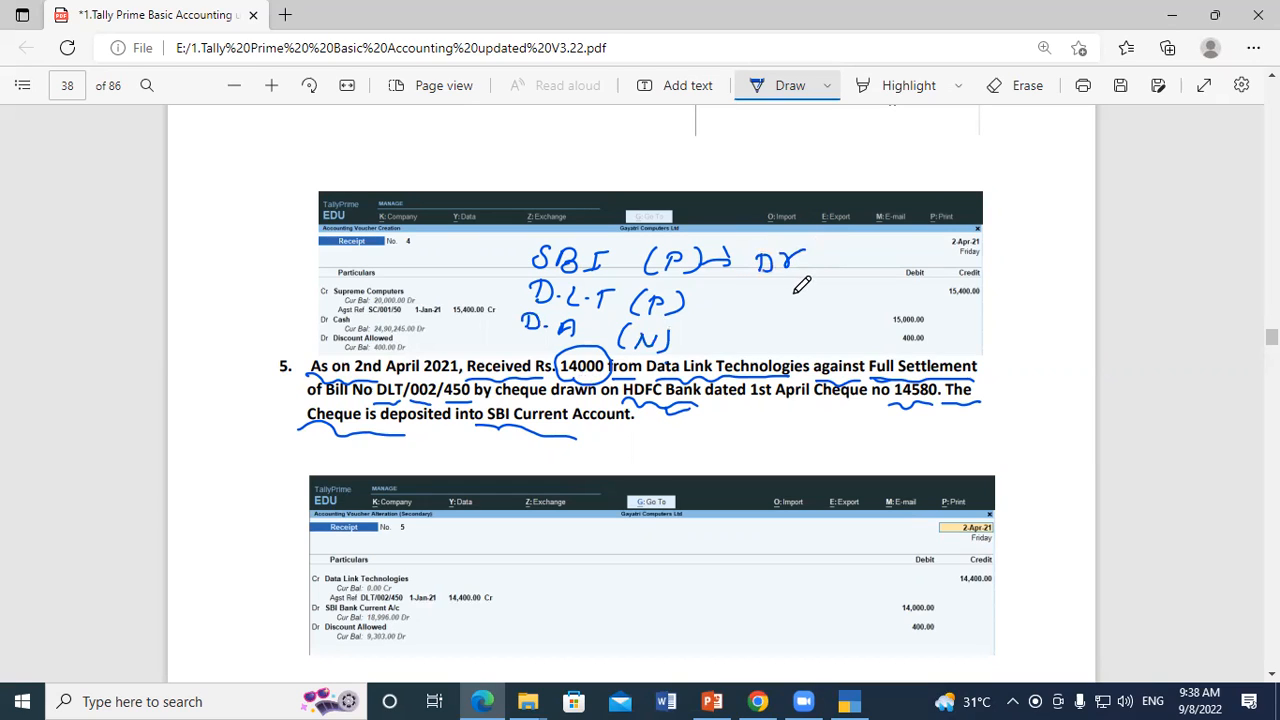
{"action": "mouse_move", "coordinate": [688, 298]}
{"action": "left_mouse_down"}
{"action": "mouse_move", "coordinate": [707, 285]}
{"action": "mouse_move", "coordinate": [709, 297]}
{"action": "left_mouse_up"}
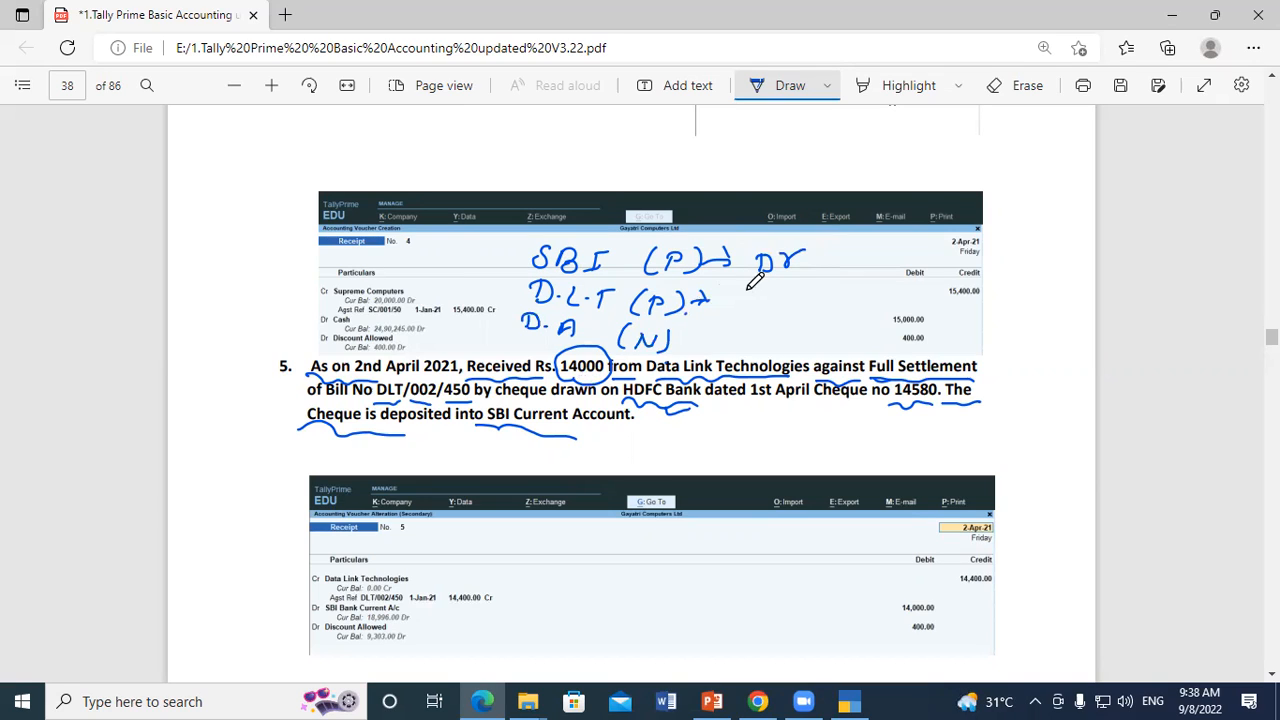
{"action": "mouse_move", "coordinate": [757, 295]}
{"action": "left_mouse_down"}
{"action": "mouse_move", "coordinate": [750, 317]}
{"action": "mouse_move", "coordinate": [790, 294]}
{"action": "left_mouse_up"}
{"action": "left_click_drag", "start_coordinate": [680, 341], "coordinate": [694, 346]}
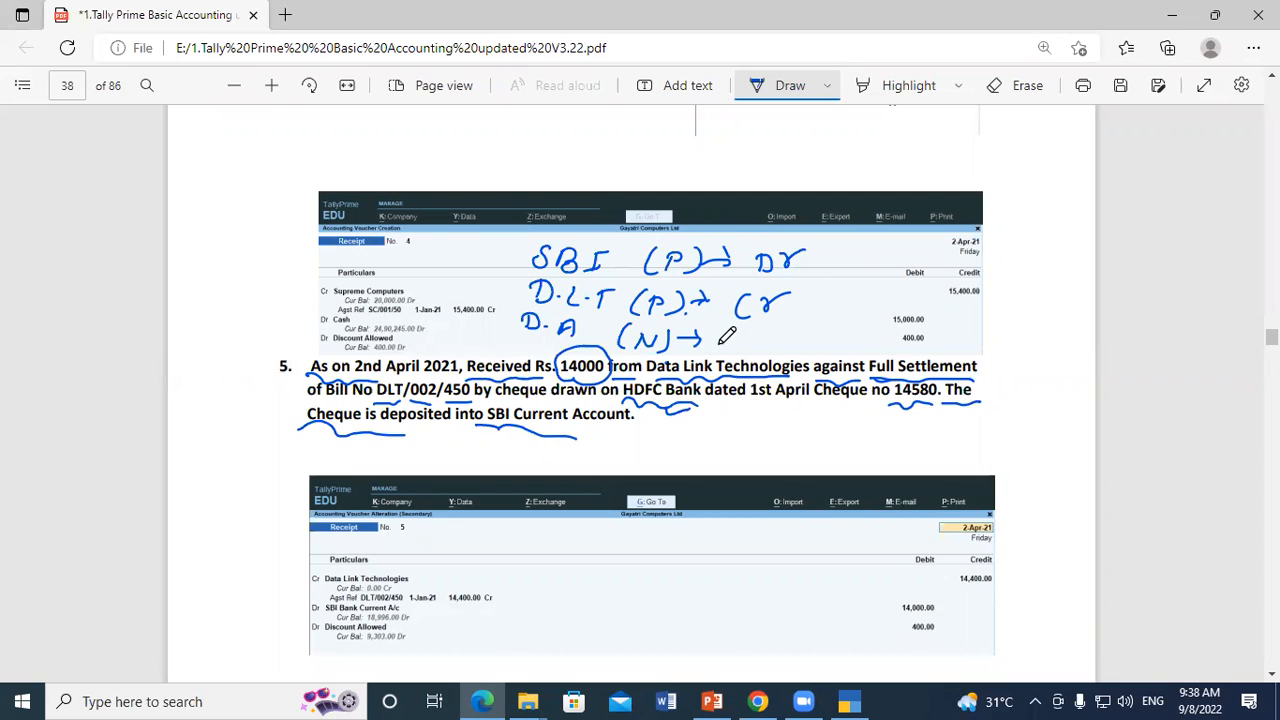
{"action": "mouse_move", "coordinate": [724, 332]}
{"action": "left_mouse_down"}
{"action": "mouse_move", "coordinate": [730, 348]}
{"action": "mouse_move", "coordinate": [772, 336]}
{"action": "left_mouse_up"}
Switch to TallyPrime, open a new receipt voucher and choose Data Link Technologies as the credit ledger.
{"action": "left_click", "coordinate": [849, 700]}
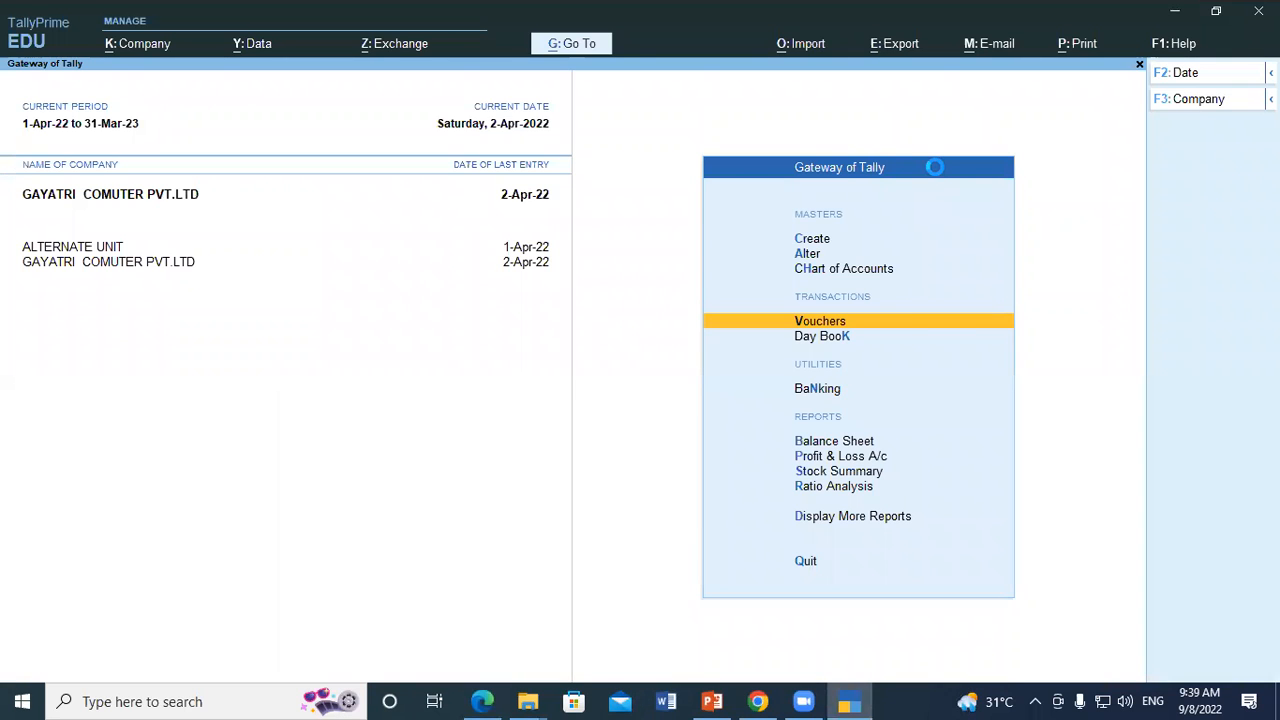
{"action": "key", "text": "v"}
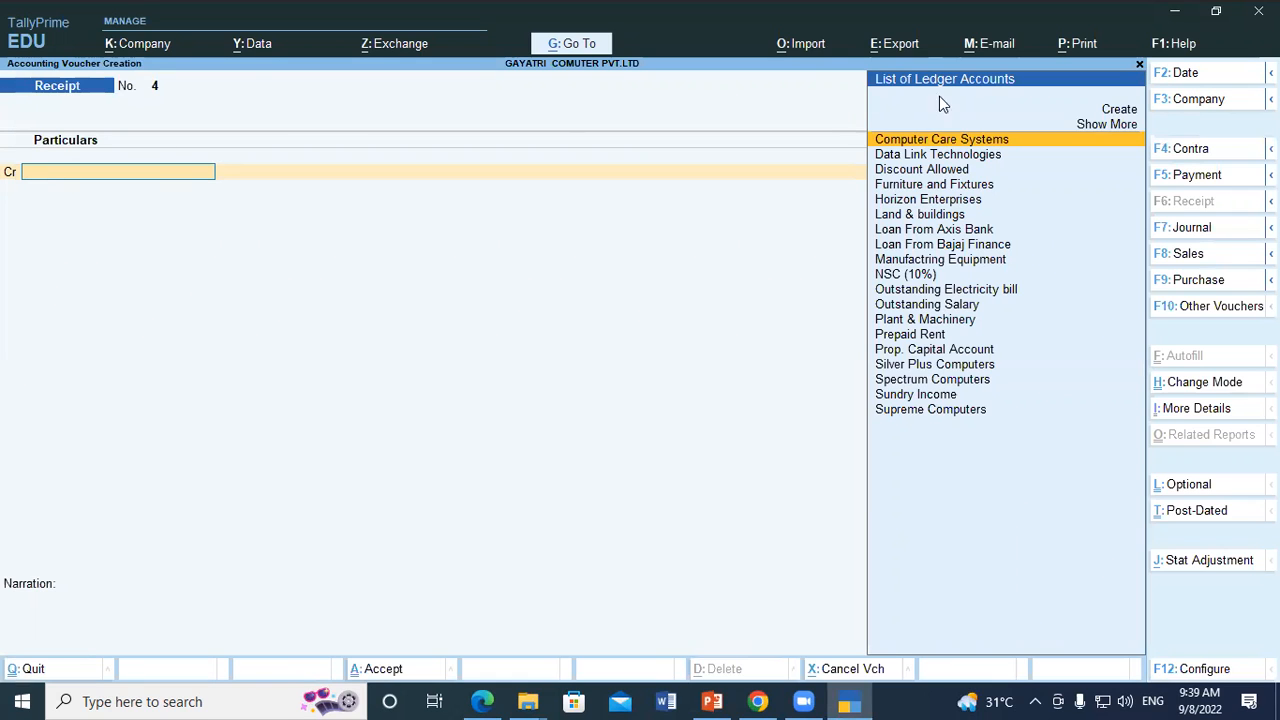
{"action": "type", "text": "Da"}
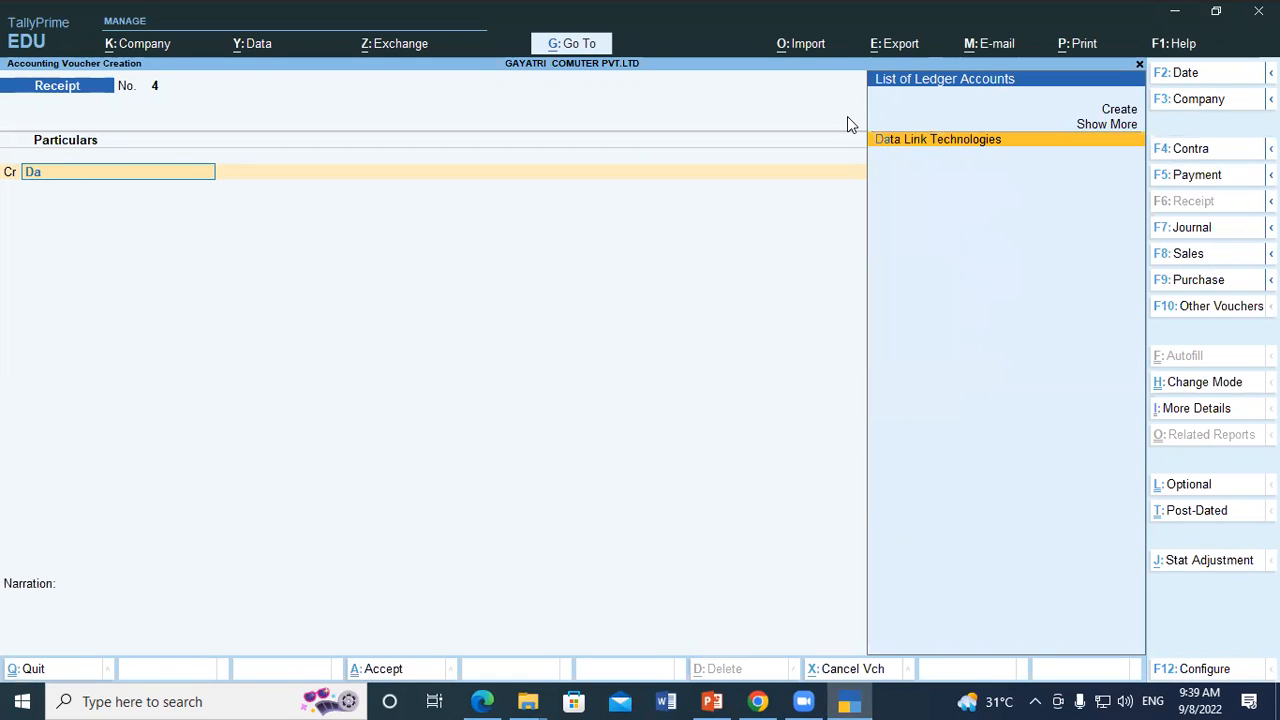
{"action": "type", "text": "t"}
{"action": "key", "text": "Return"}
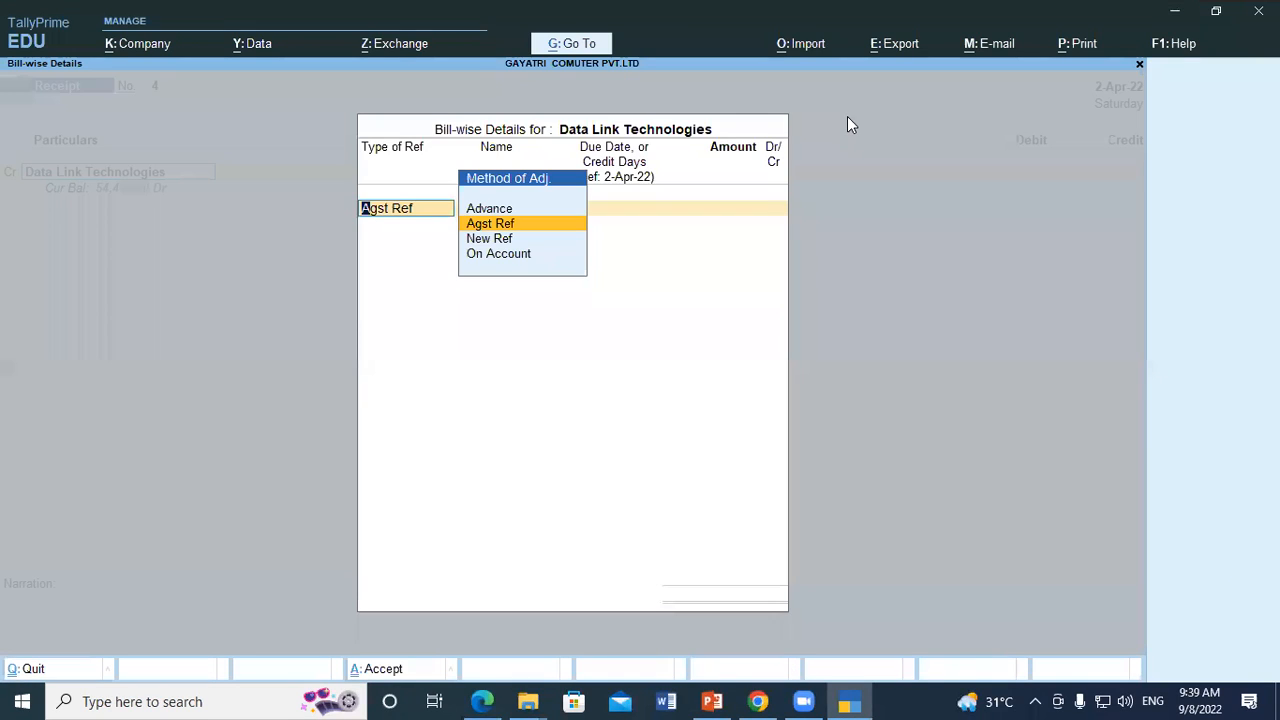
Allocate the Data Link Technologies credit as Agst Ref to pending bill DLT/002/450 for 14,400.00 Cr and end the bill list.
{"action": "key", "text": "Return"}
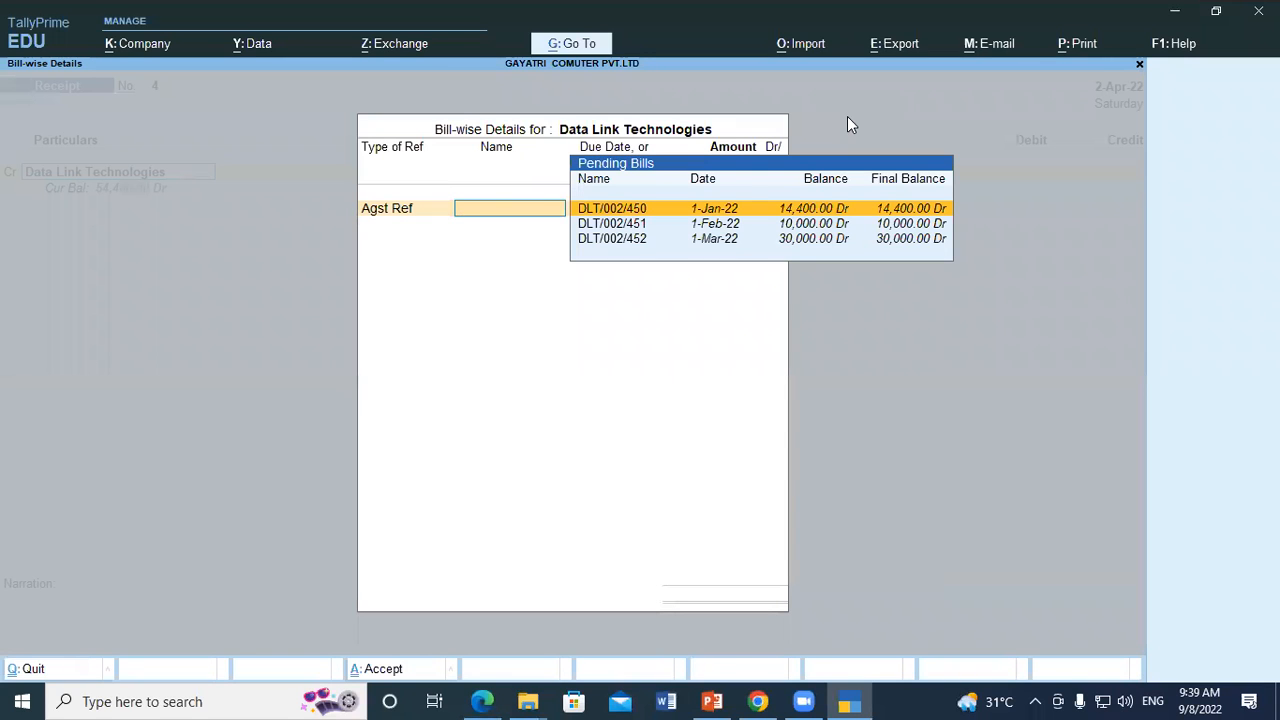
{"action": "left_click", "coordinate": [805, 211]}
{"action": "key", "text": "Return"}
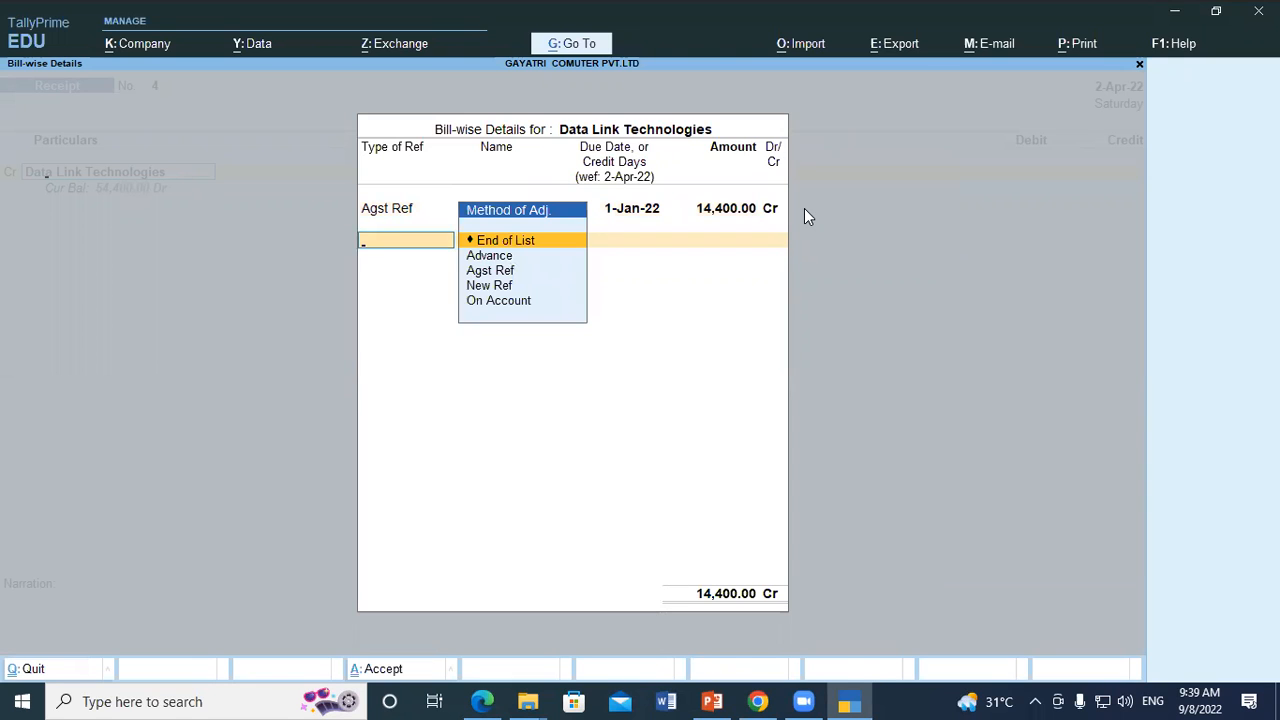
{"action": "key", "text": "Return"}
{"action": "key", "text": "Return"}
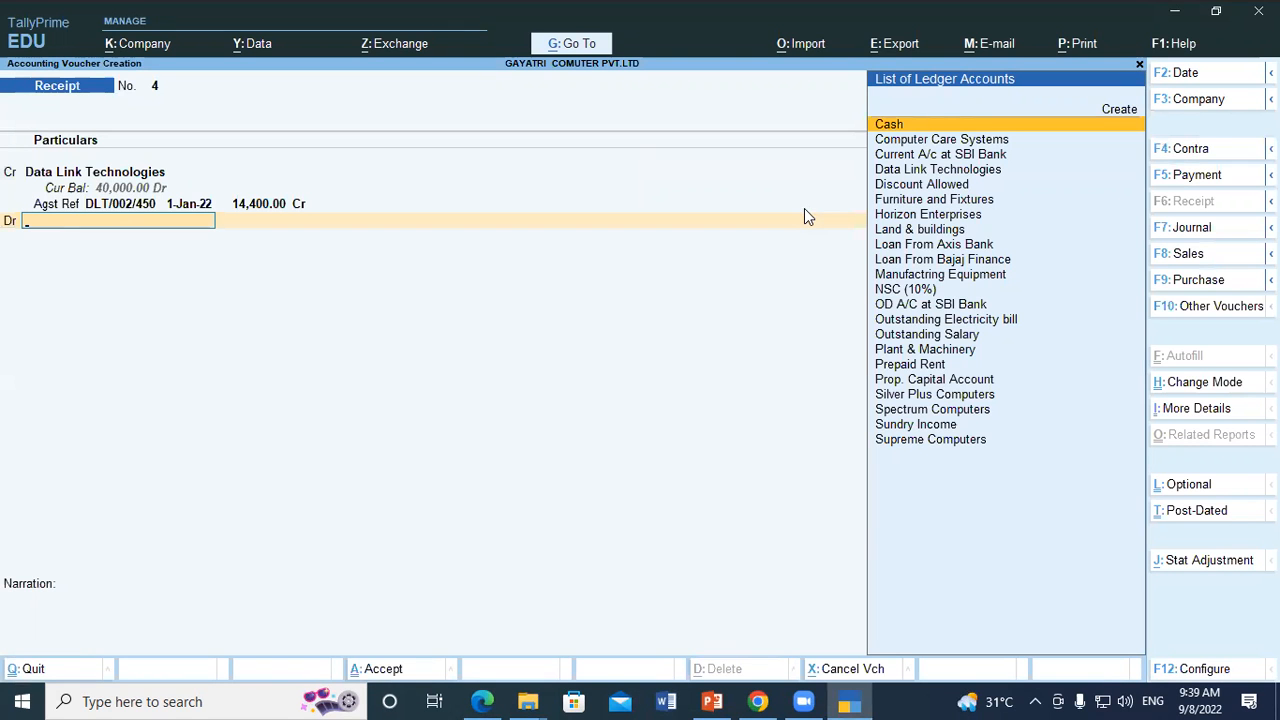
Debit Current A/c at SBI Bank with 14,000 in the receipt voucher.
{"action": "type", "text": "Sbi"}
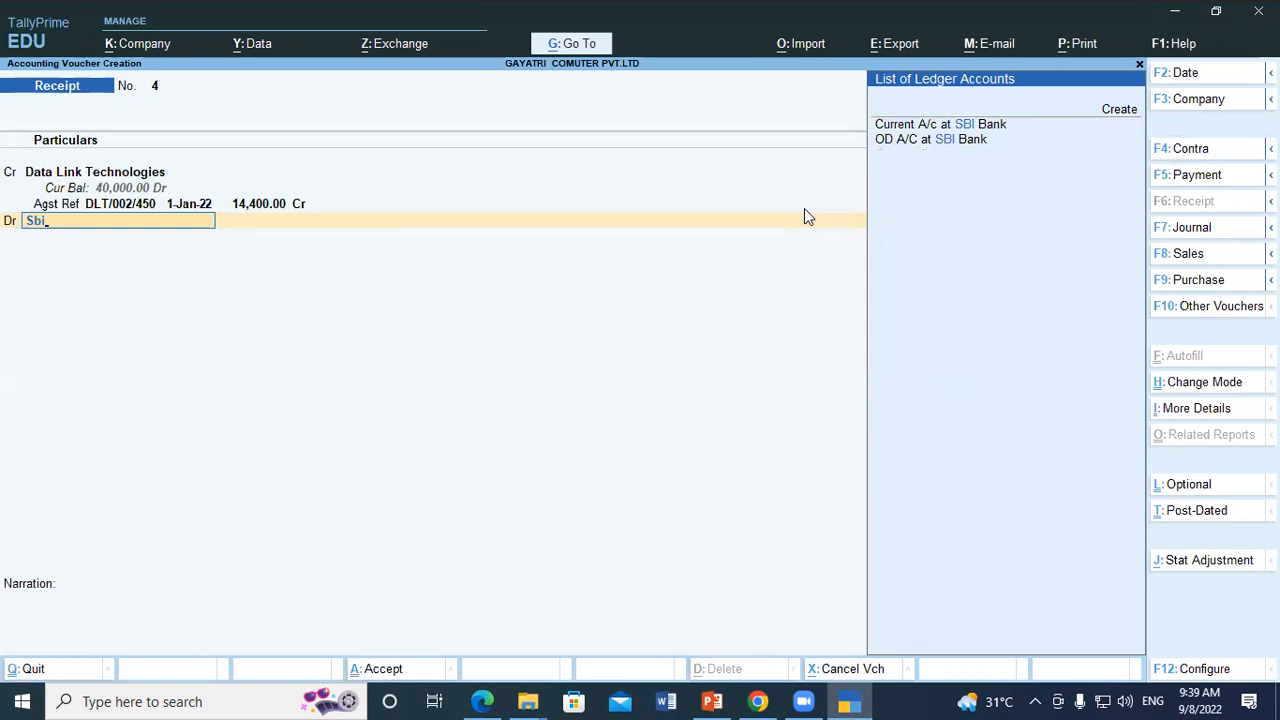
{"action": "key", "text": "Down"}
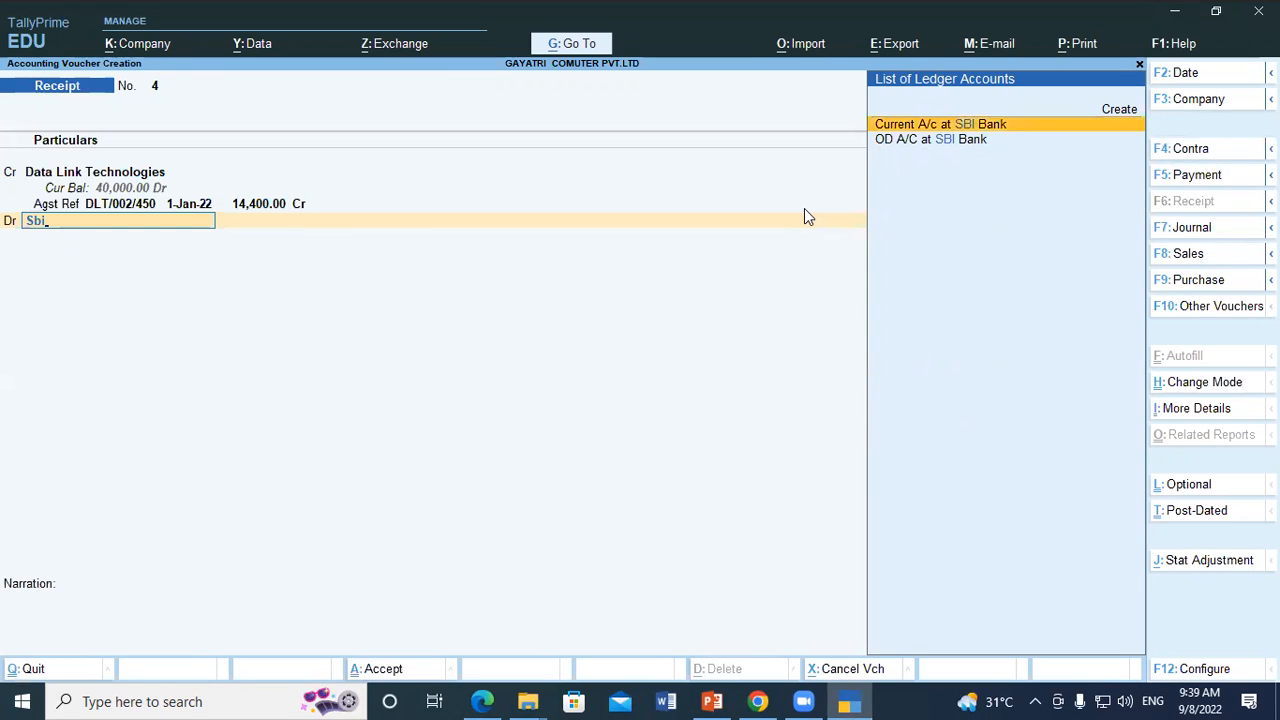
{"action": "key", "text": "Return"}
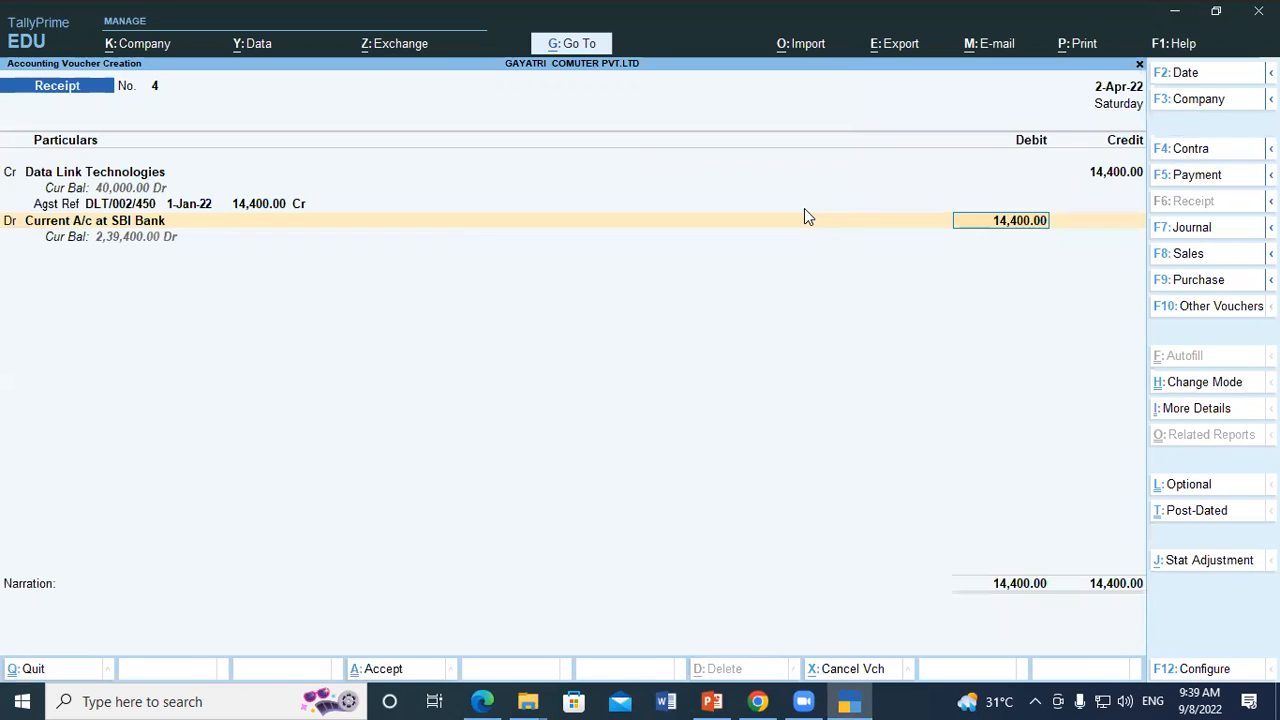
{"action": "type", "text": "14,000"}
{"action": "key", "text": "Return"}
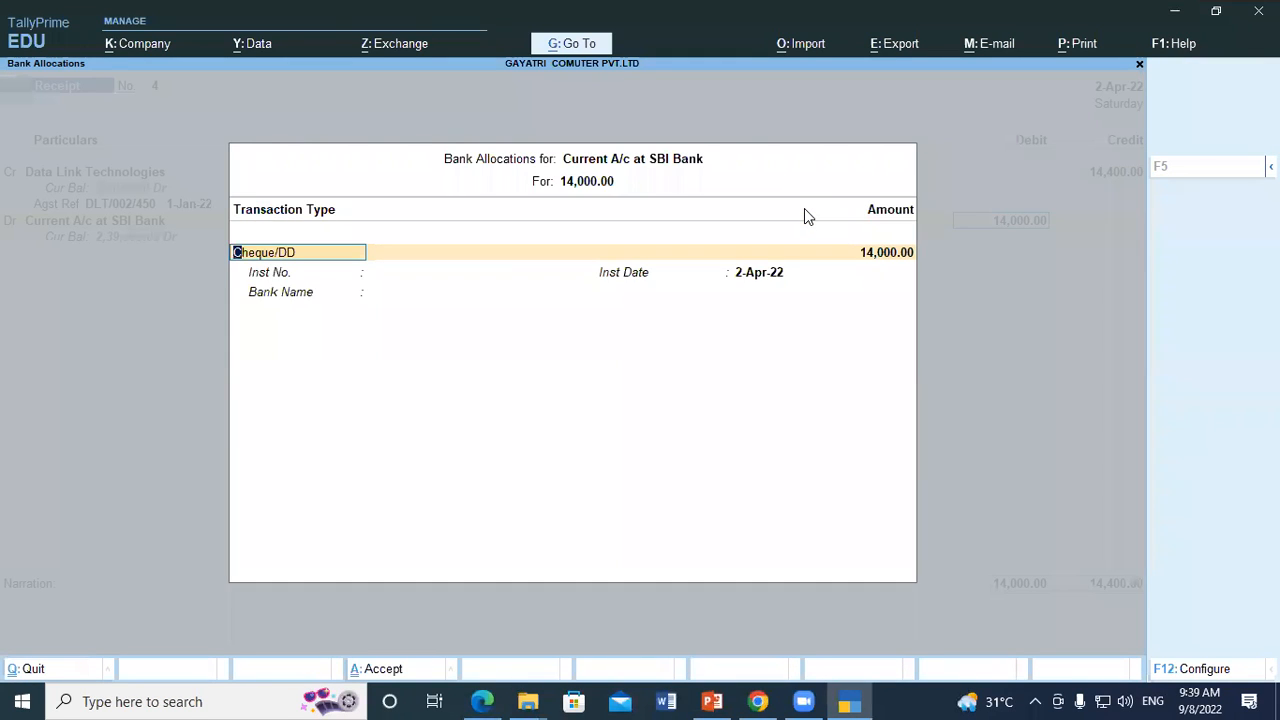
Keep Cheque/DD as the bank allocation type and enter instrument number 14580, dated 2-Apr-22, consulting the exercise PDF.
{"action": "key", "text": "Return"}
{"action": "key", "text": "Return"}
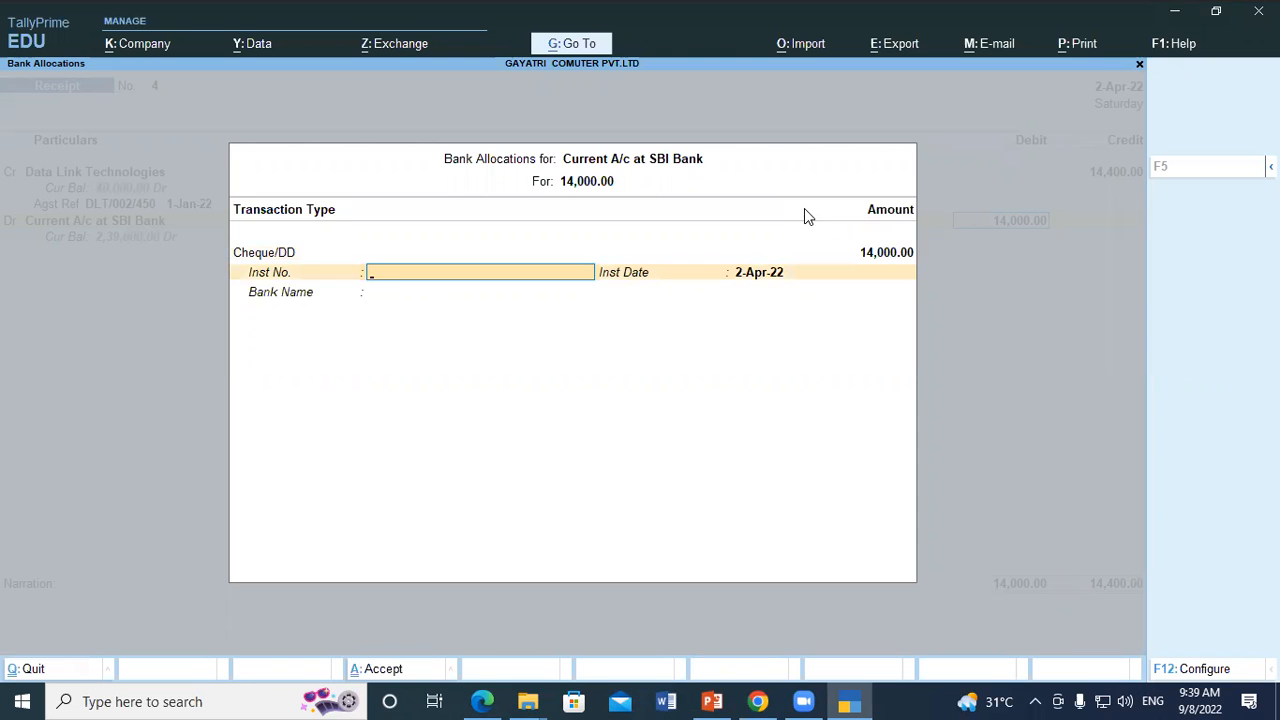
{"action": "key", "text": "alt+Tab"}
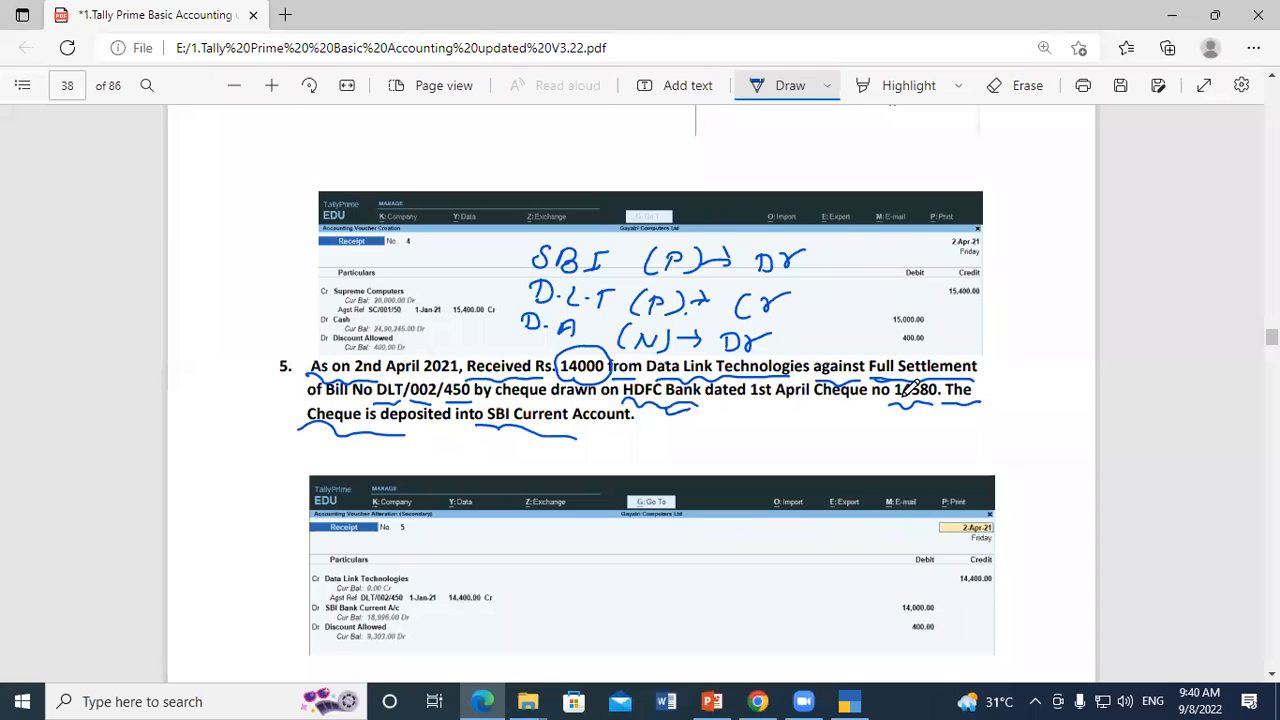
{"action": "key", "text": "alt+Tab"}
{"action": "type", "text": "14580"}
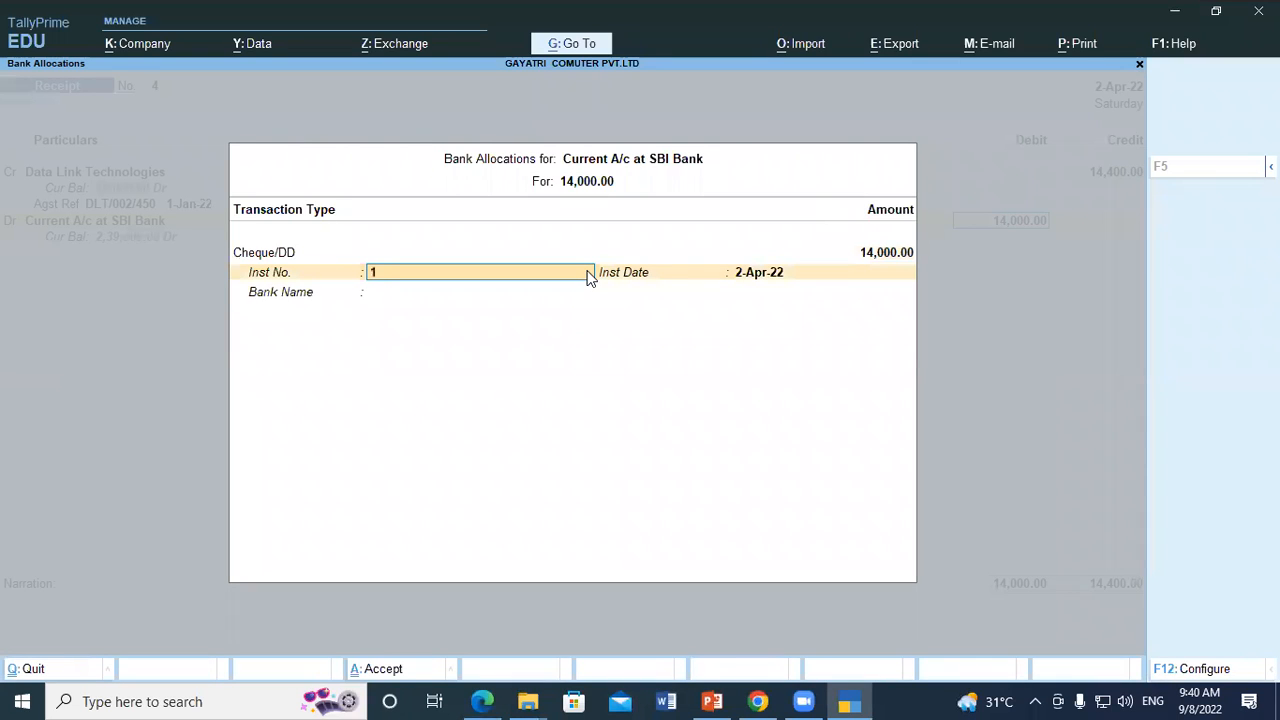
{"action": "key", "text": "Return"}
{"action": "key", "text": "Return"}
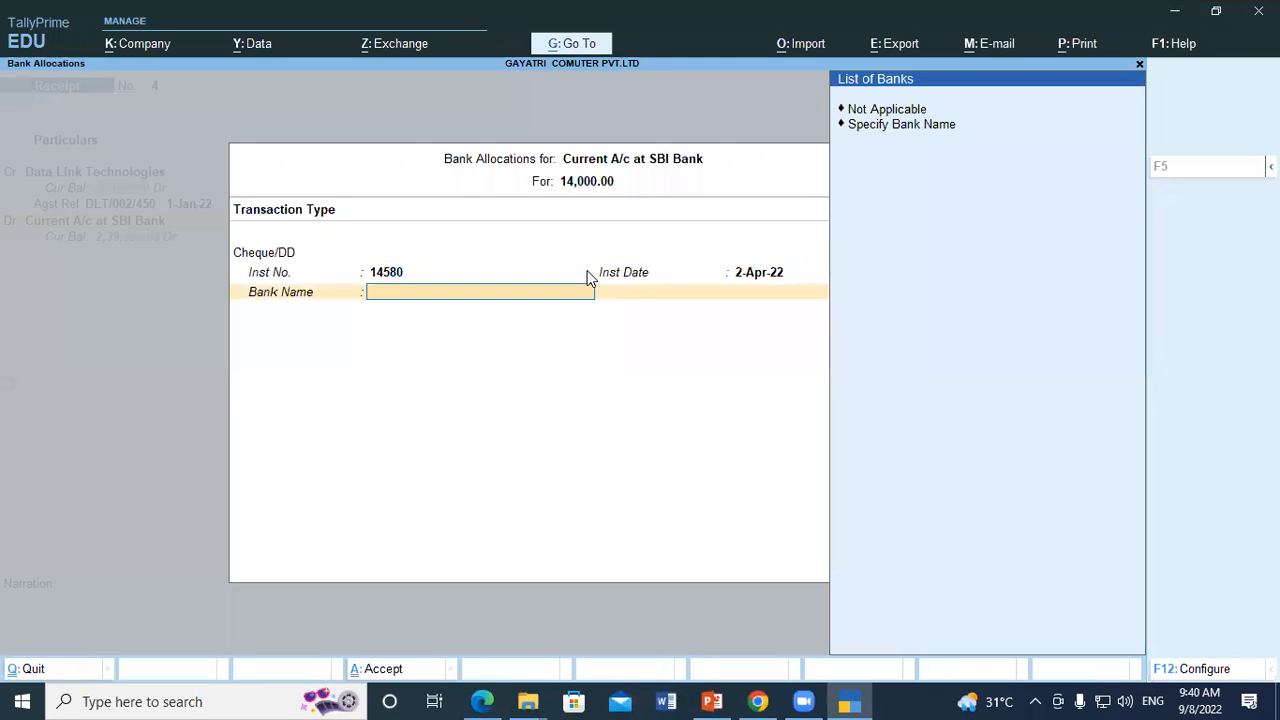
Specify Hdfc as the cheque's bank name and complete the bank allocation.
{"action": "key", "text": "Down"}
{"action": "key", "text": "Down"}
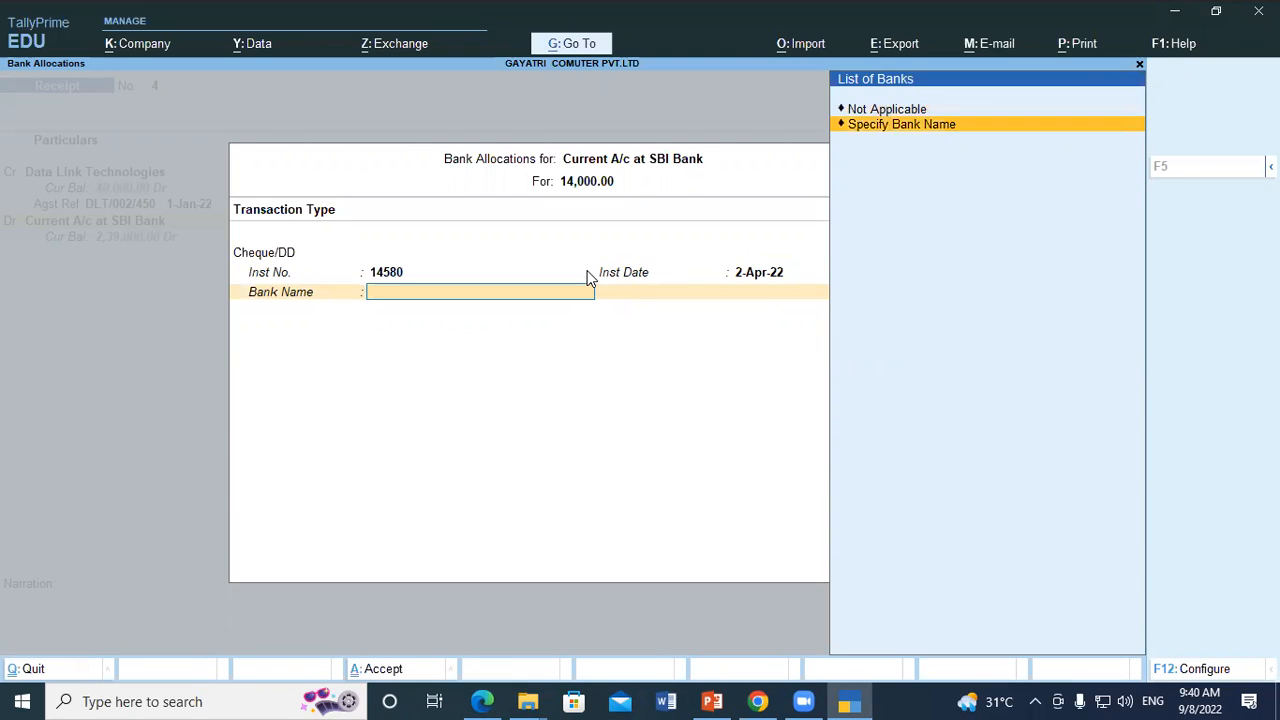
{"action": "key", "text": "Return"}
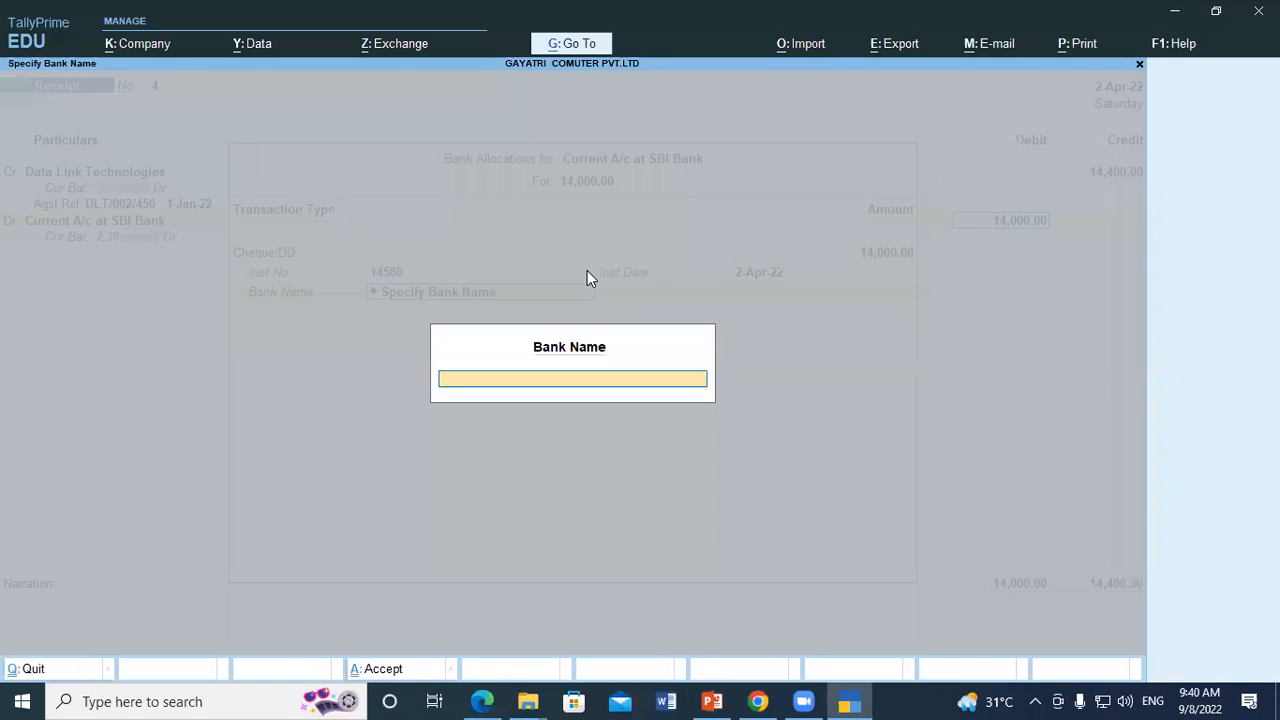
{"action": "type", "text": "Hdfc"}
{"action": "key", "text": "Return"}
{"action": "key", "text": "Return"}
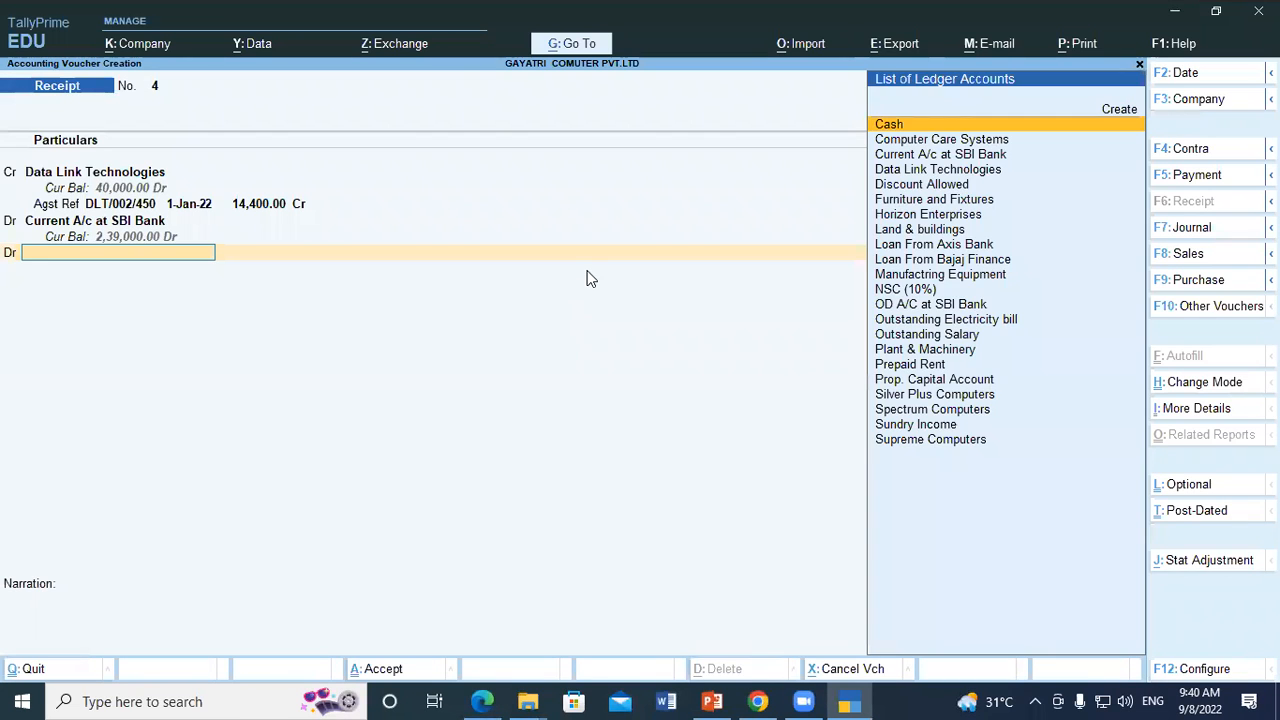
Debit Discount Allowed with 400.00, leave the narration blank and save the receipt voucher.
{"action": "type", "text": "Dis"}
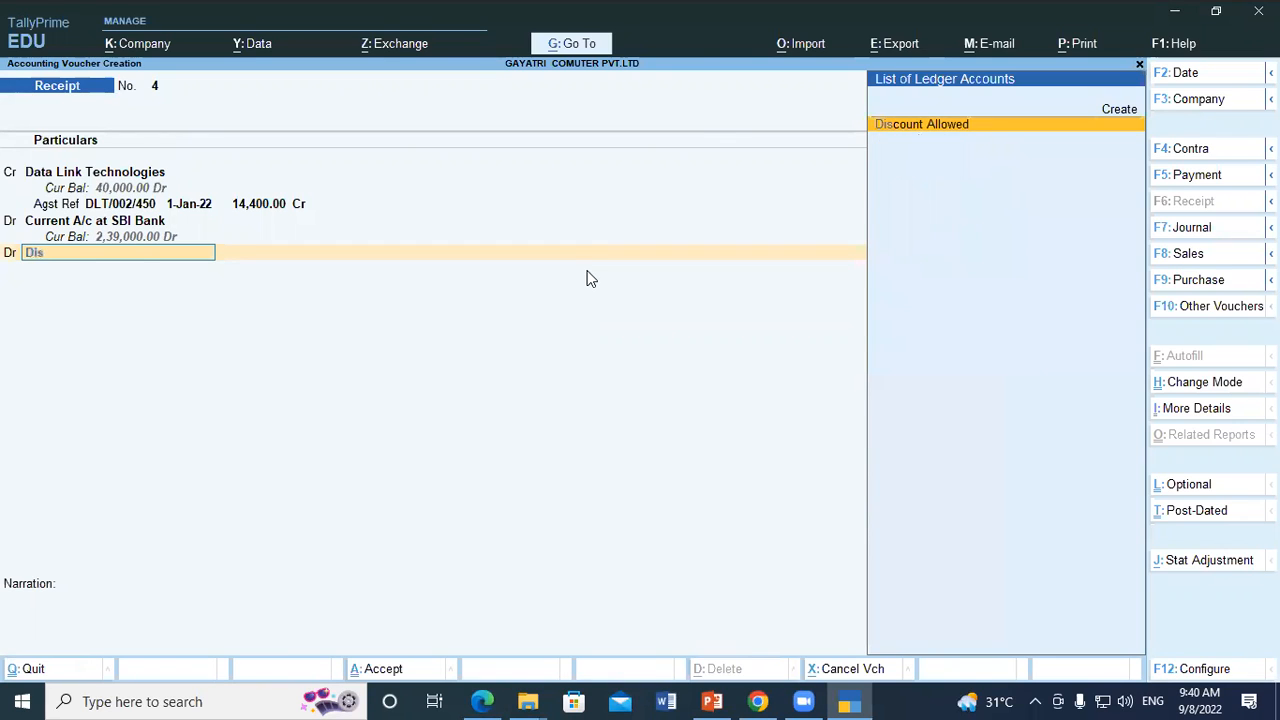
{"action": "key", "text": "Return"}
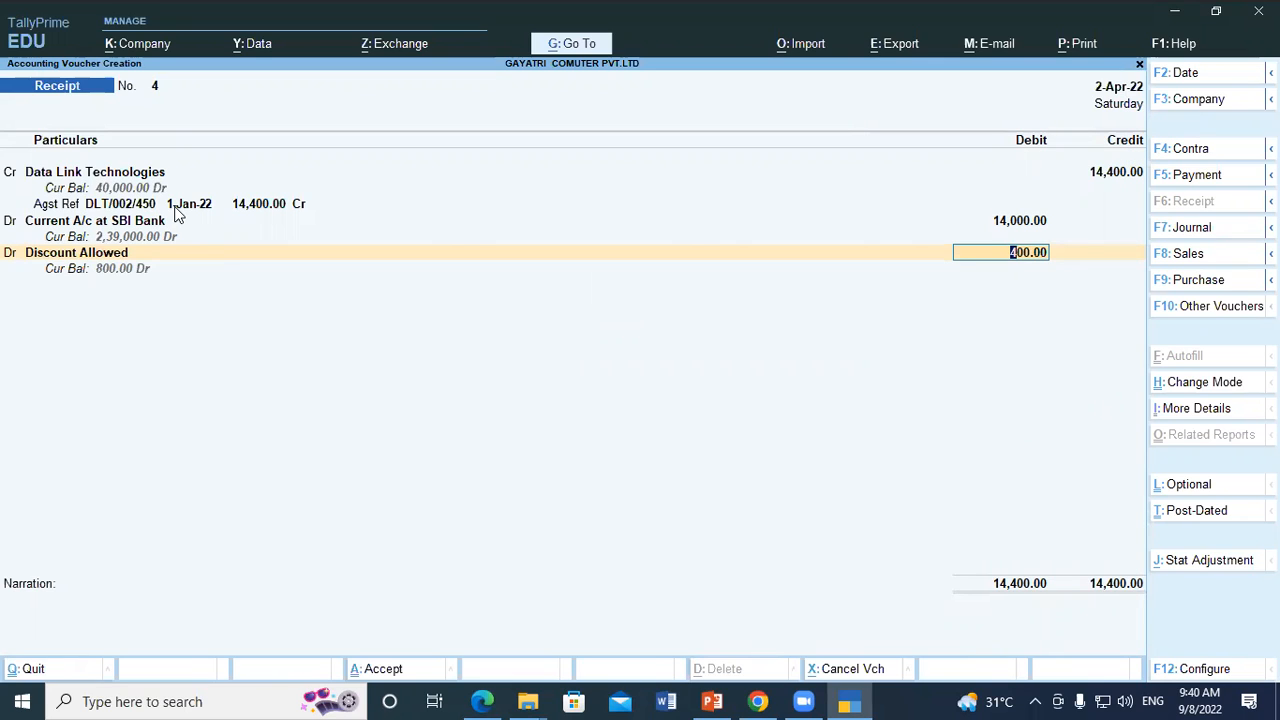
{"action": "key", "text": "Return"}
{"action": "key", "text": "Return"}
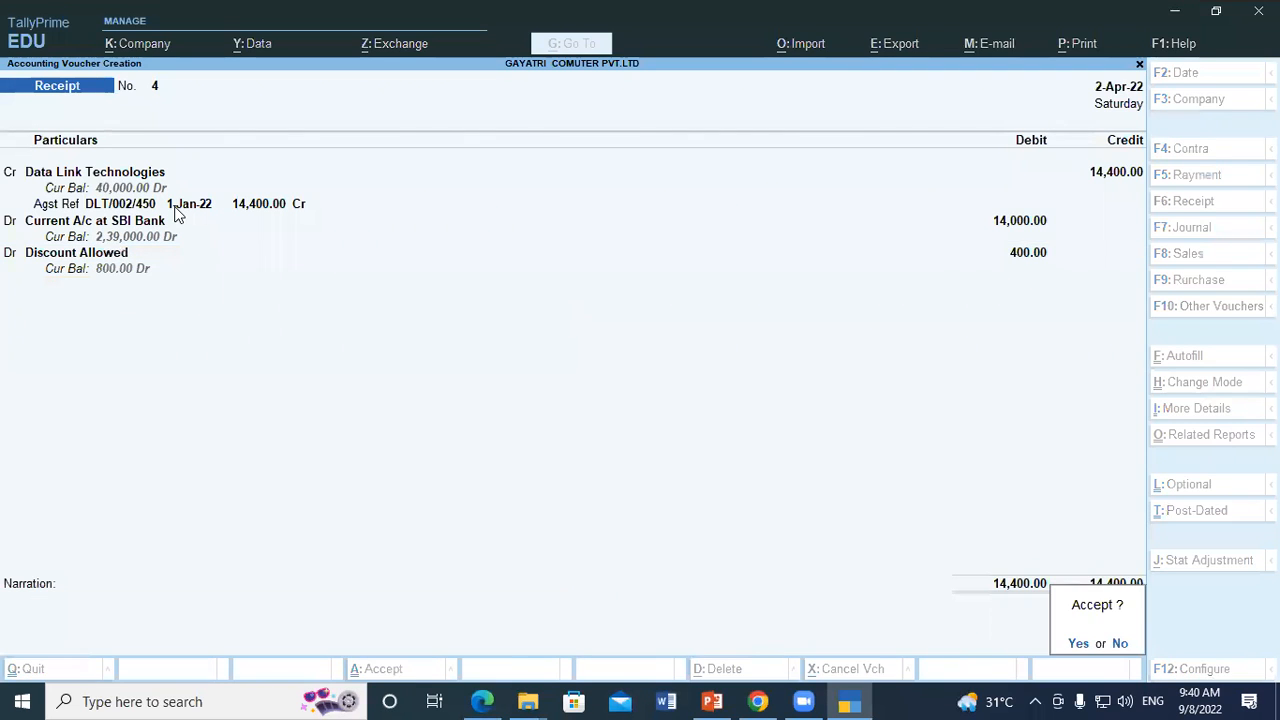
{"action": "key", "text": "Return"}
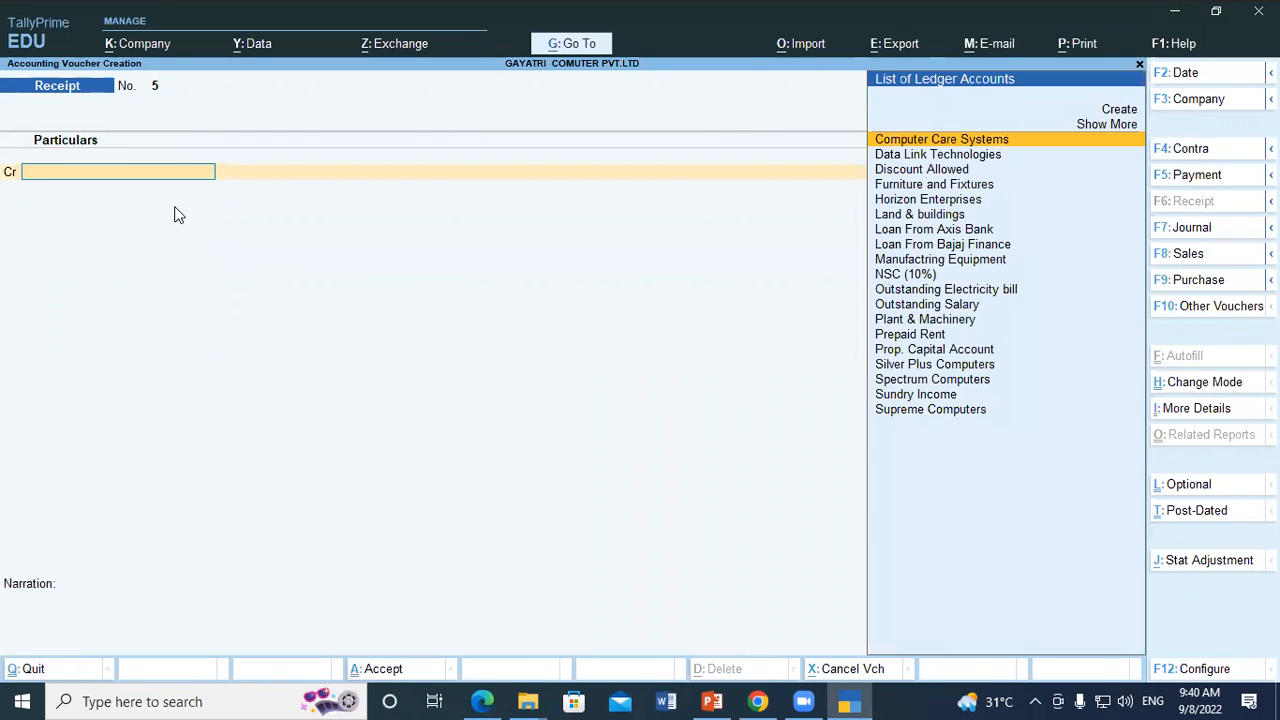
Check the pending Agst Ref bills of Data Link Technologies in a new receipt voucher, and quit without saving it.
{"action": "type", "text": "Dat"}
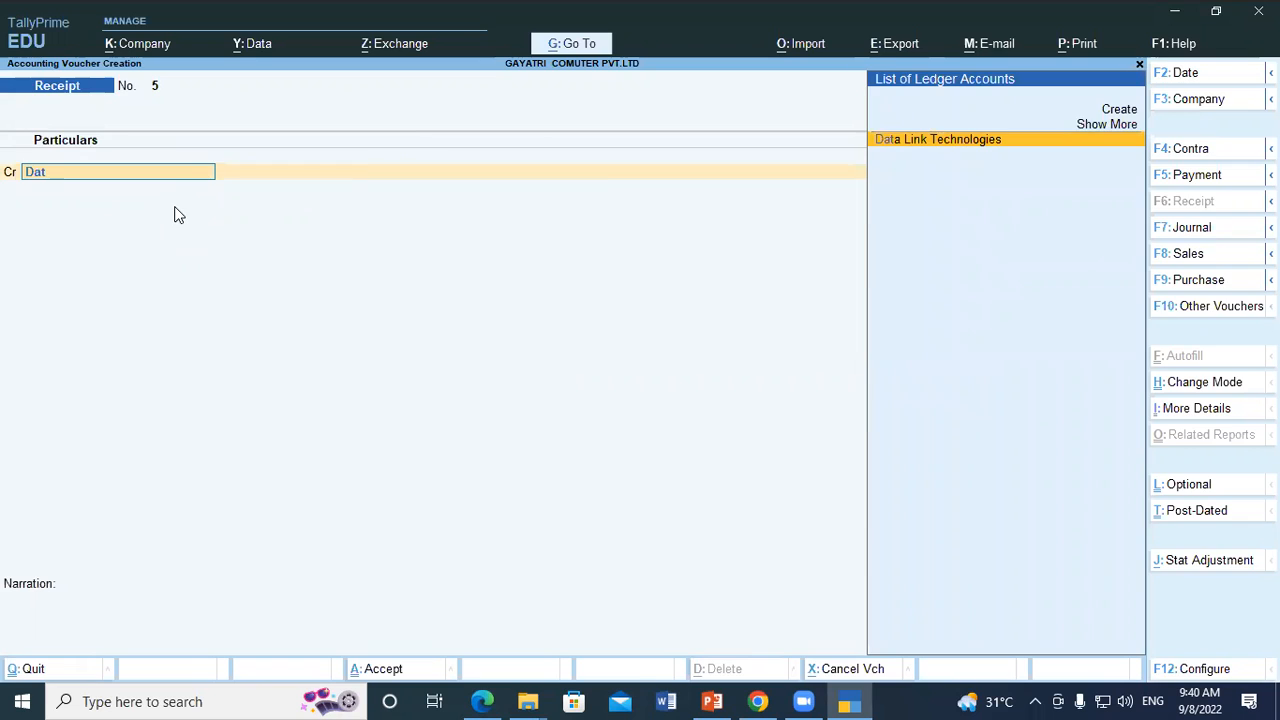
{"action": "key", "text": "Return"}
{"action": "key", "text": "Return"}
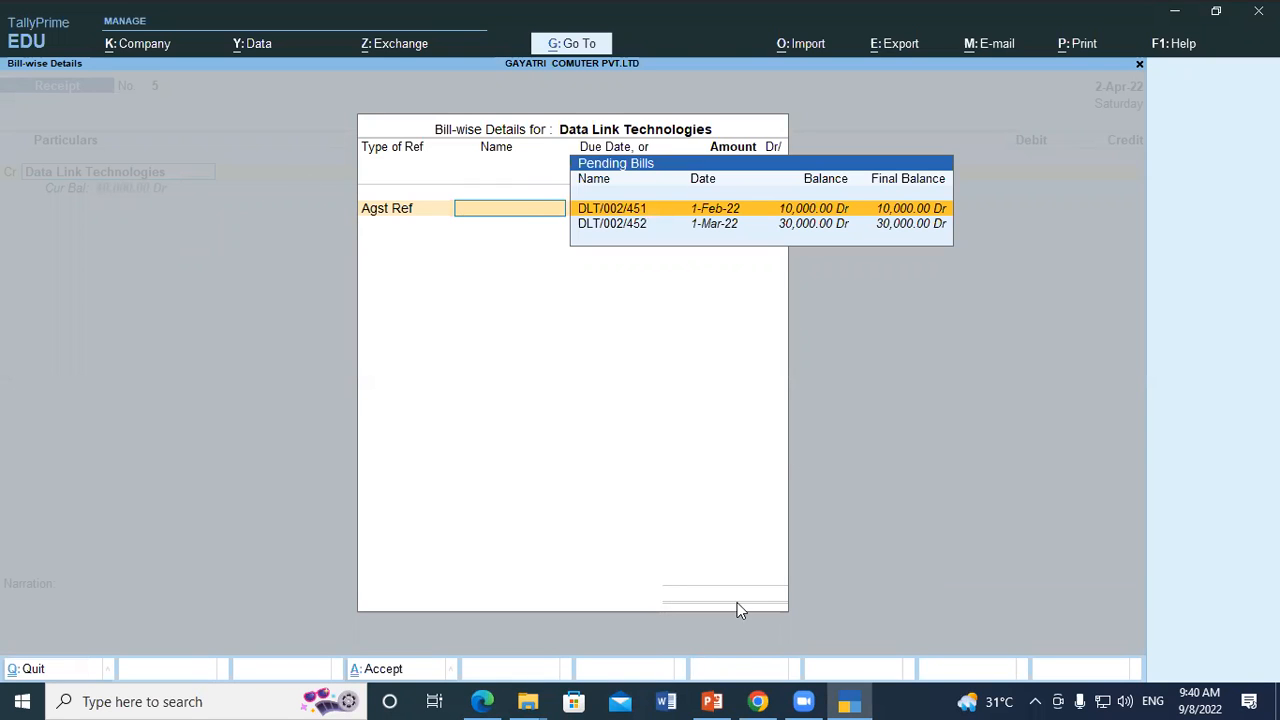
{"action": "key", "text": "Escape"}
{"action": "key", "text": "Escape"}
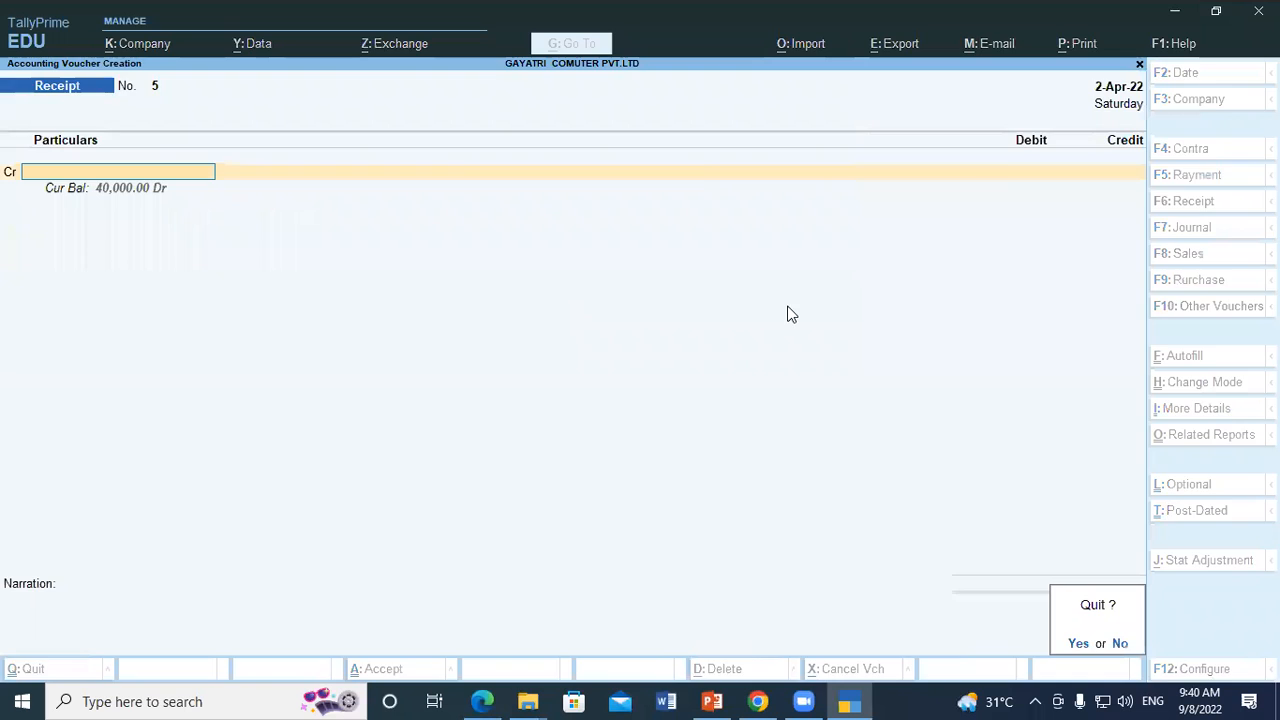
{"action": "key", "text": "y"}
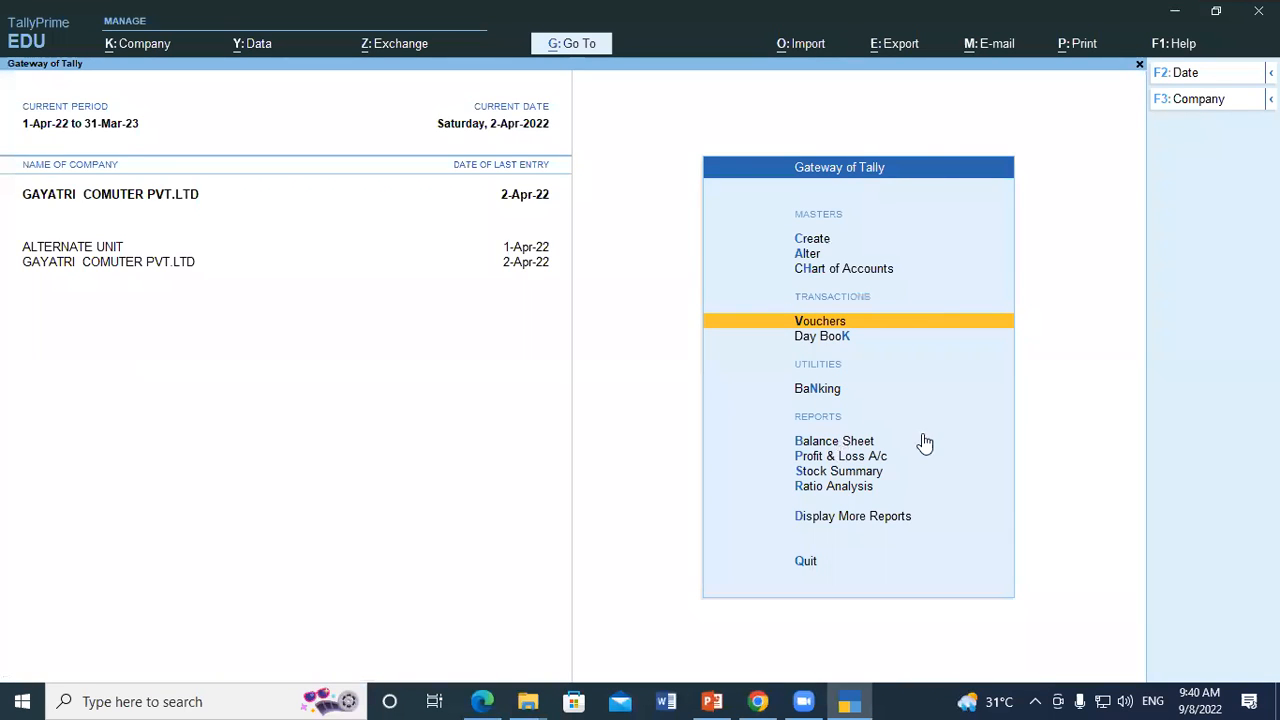
Display the balance sheet in detail and drill into Sundry Debtors down to the Debtors – North group.
{"action": "left_click", "coordinate": [800, 445]}
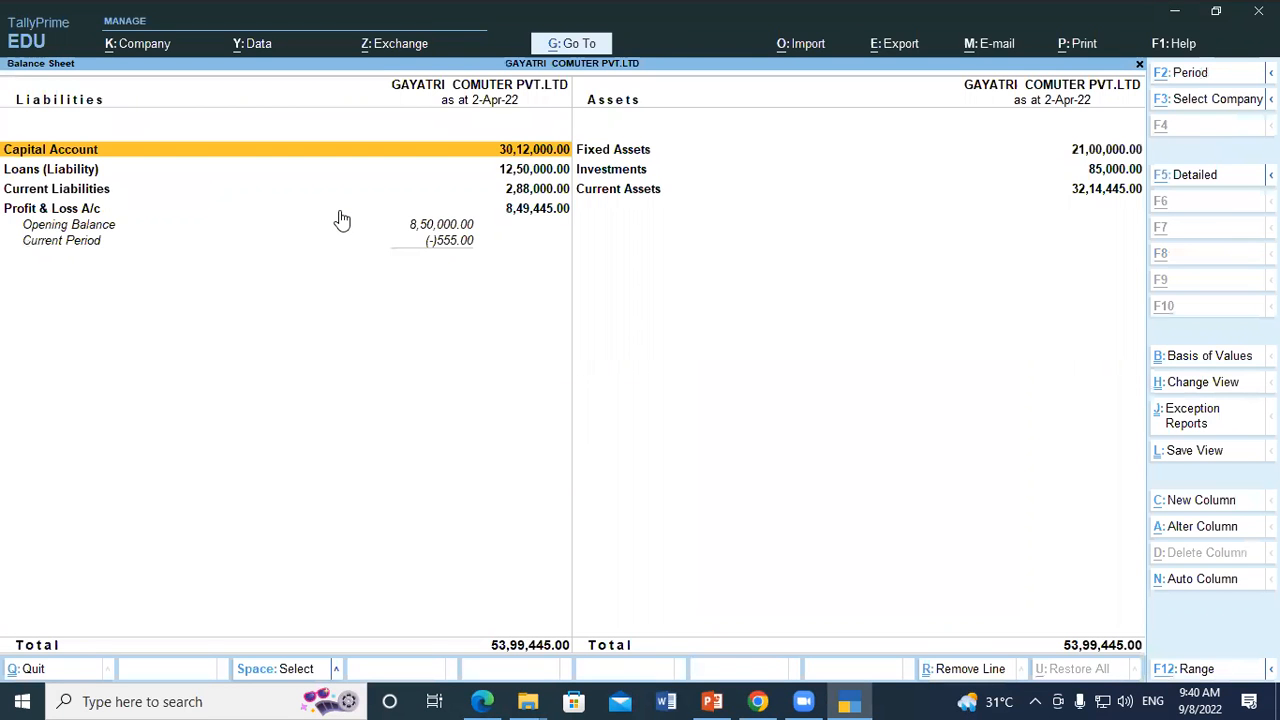
{"action": "key", "text": "alt+F5"}
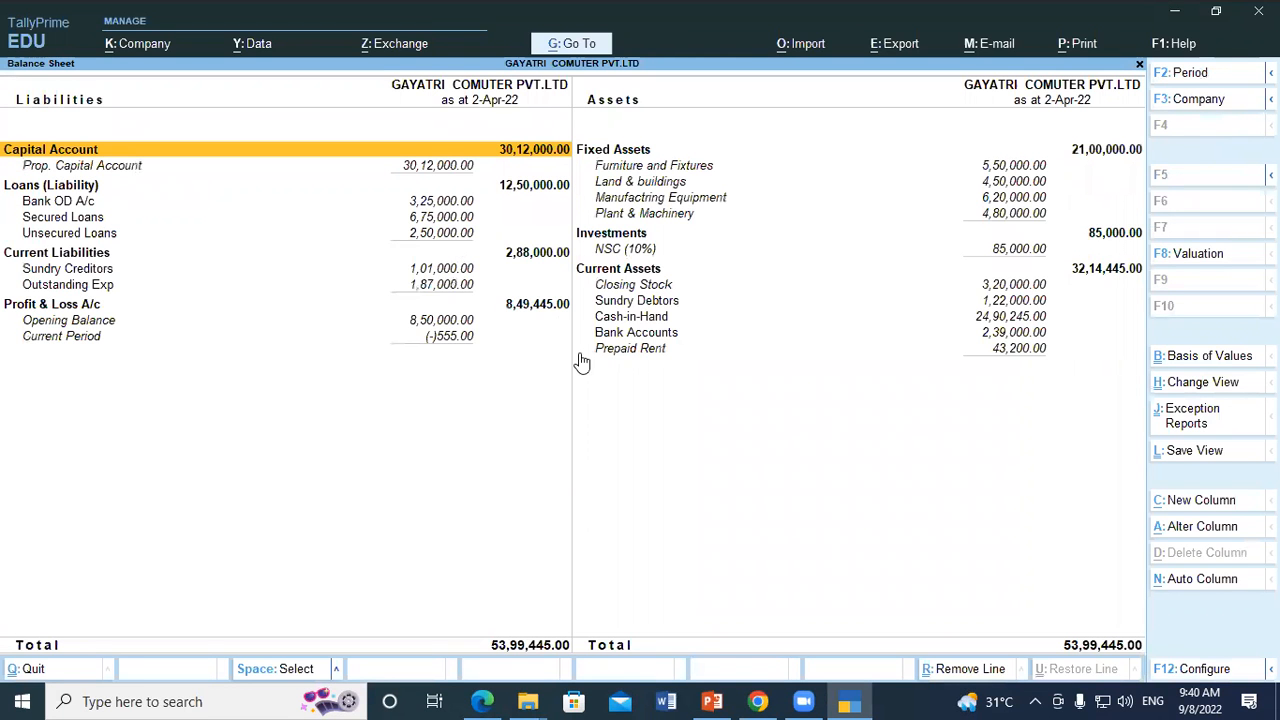
{"action": "left_click", "coordinate": [649, 304]}
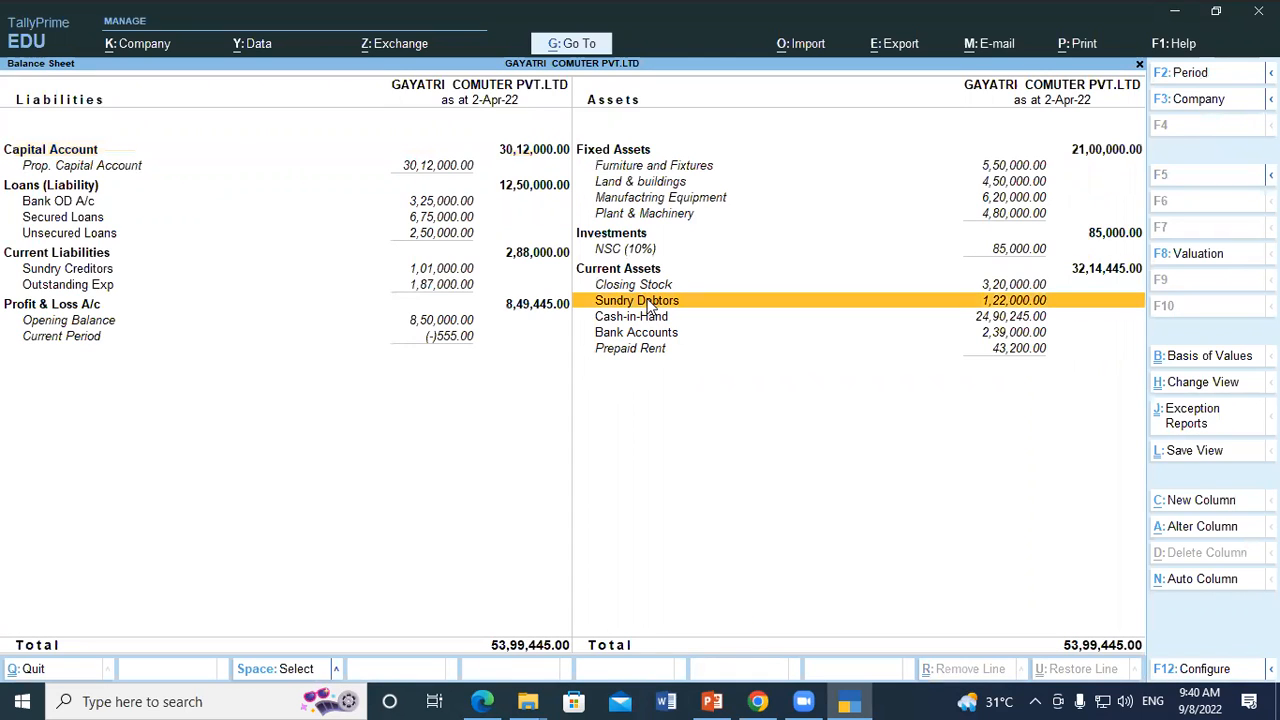
{"action": "left_click", "coordinate": [714, 302]}
{"action": "key", "text": "Return"}
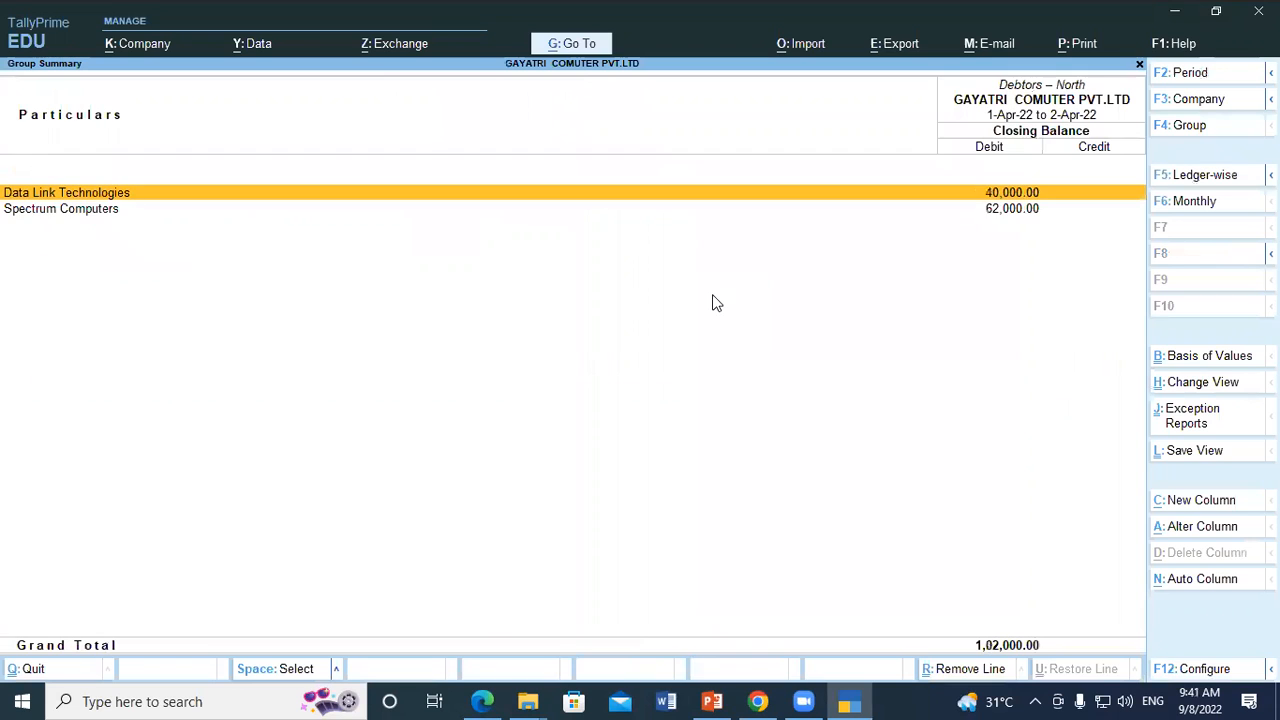
Drill through Data Link Technologies' April entries to its receipt voucher, and return to the group summary.
{"action": "key", "text": "Return"}
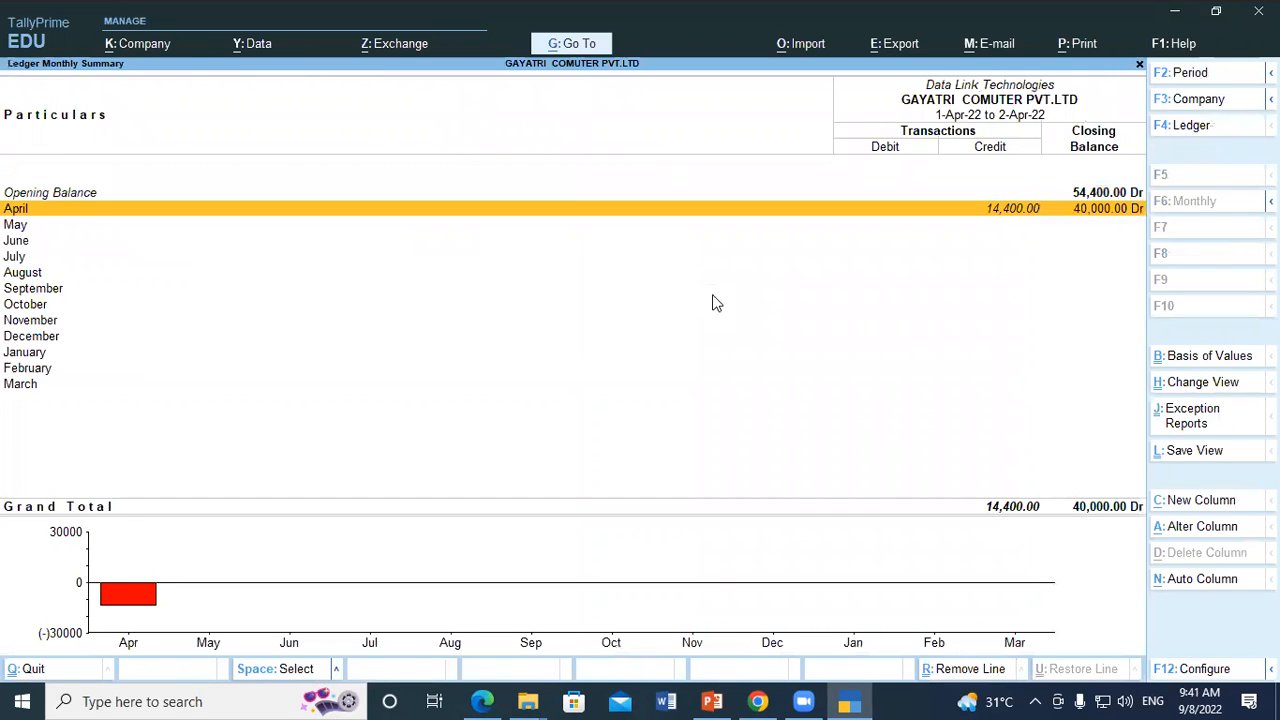
{"action": "key", "text": "Return"}
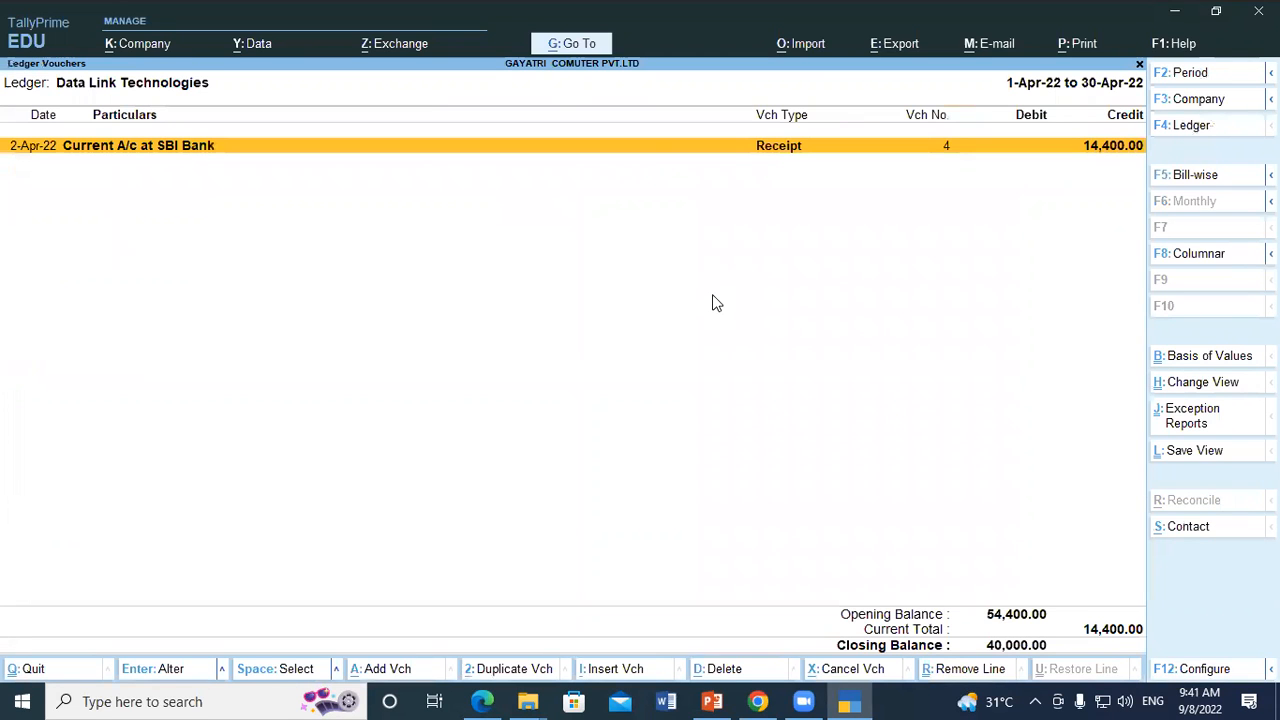
{"action": "key", "text": "Return"}
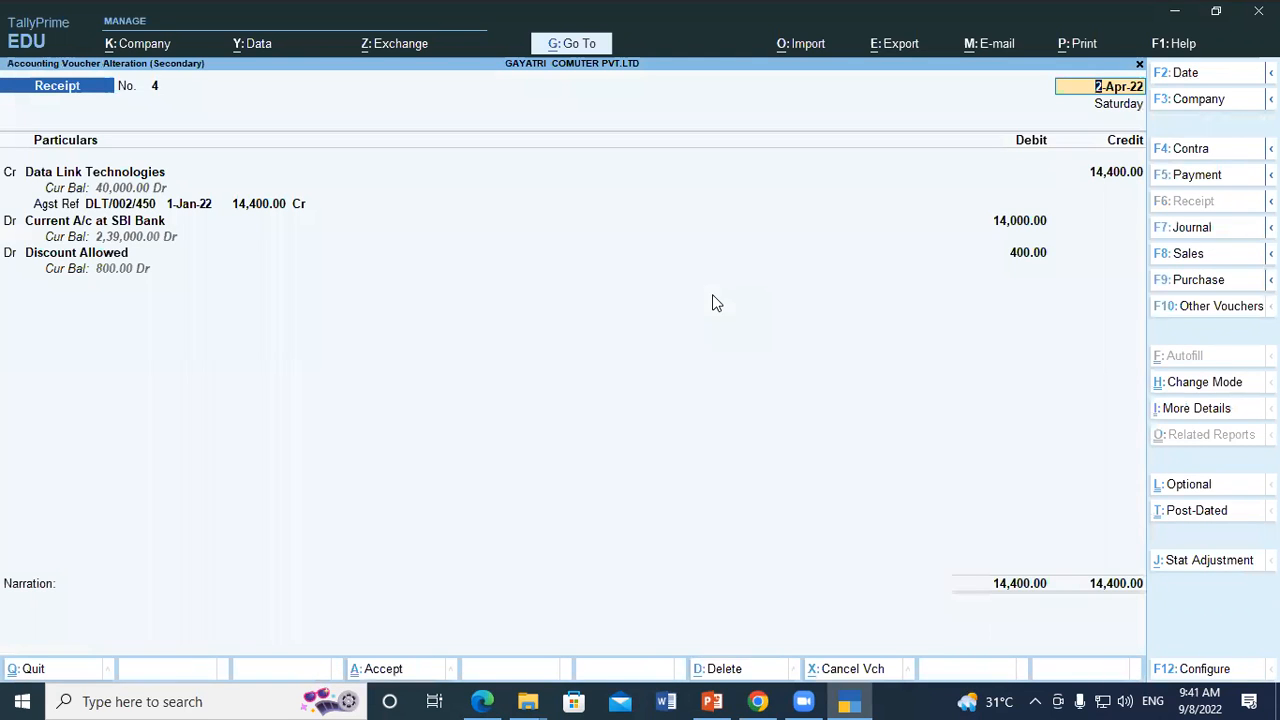
{"action": "key", "text": "Escape"}
{"action": "key", "text": "y"}
{"action": "key", "text": "Escape"}
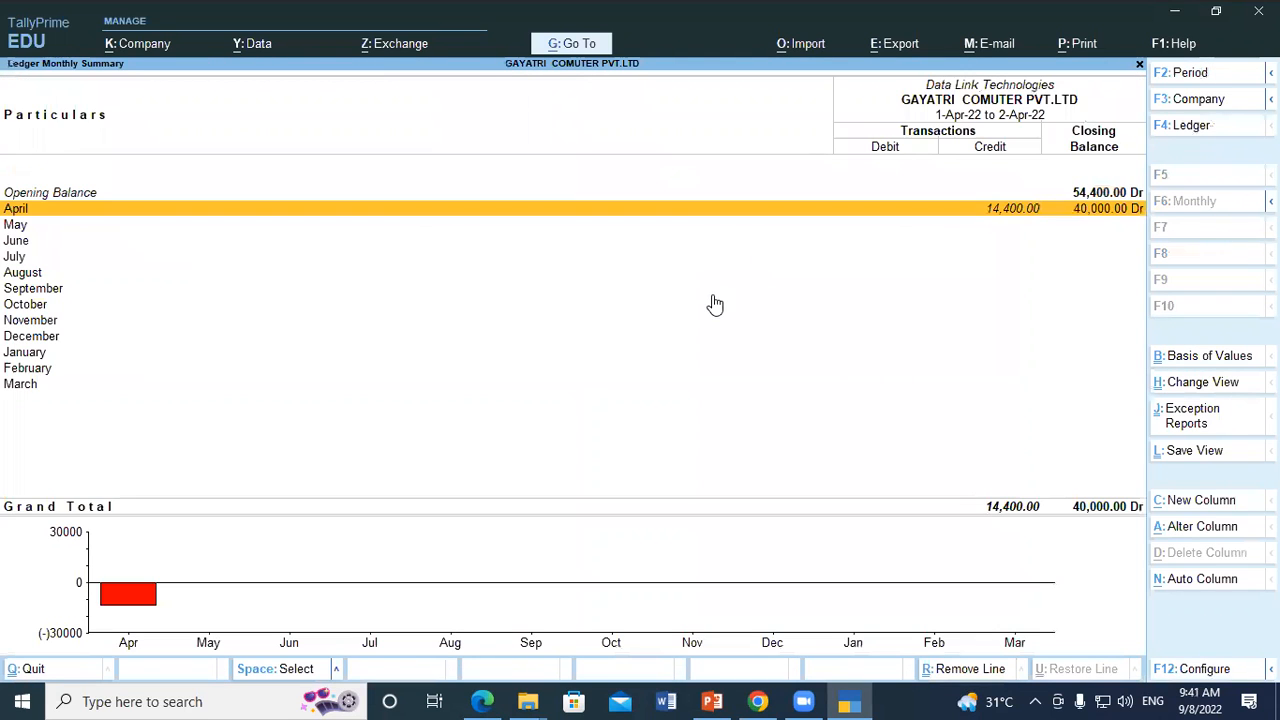
{"action": "key", "text": "Escape"}
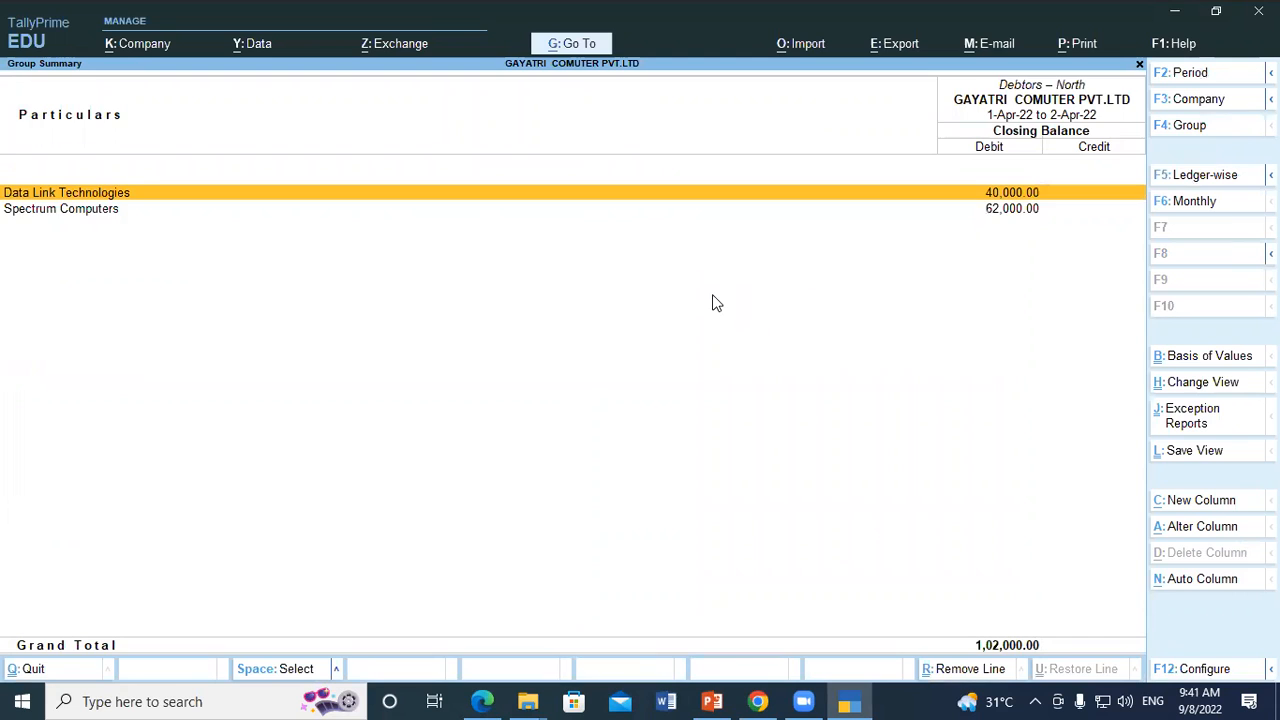
View Data Link Technologies' April ledger vouchers bill-wise to examine outstanding bills, and return to Gateway of Tally.
{"action": "key", "text": "Return"}
{"action": "key", "text": "Return"}
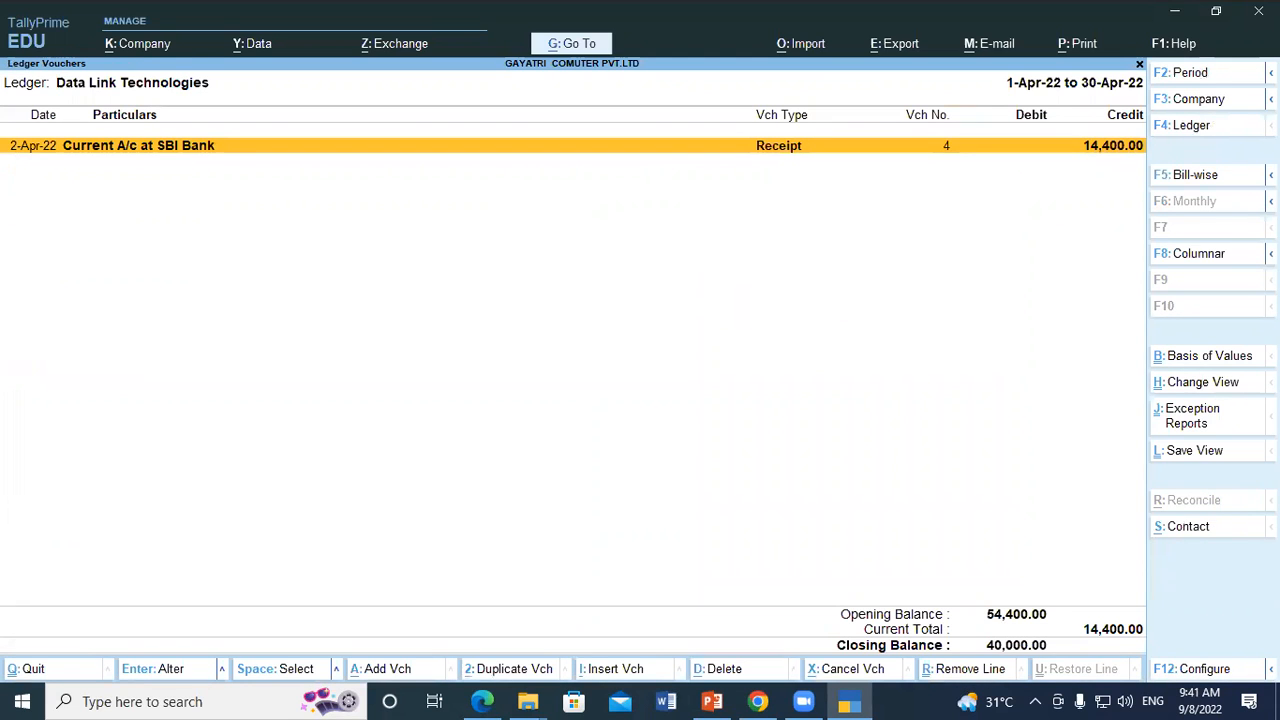
{"action": "key", "text": "F5"}
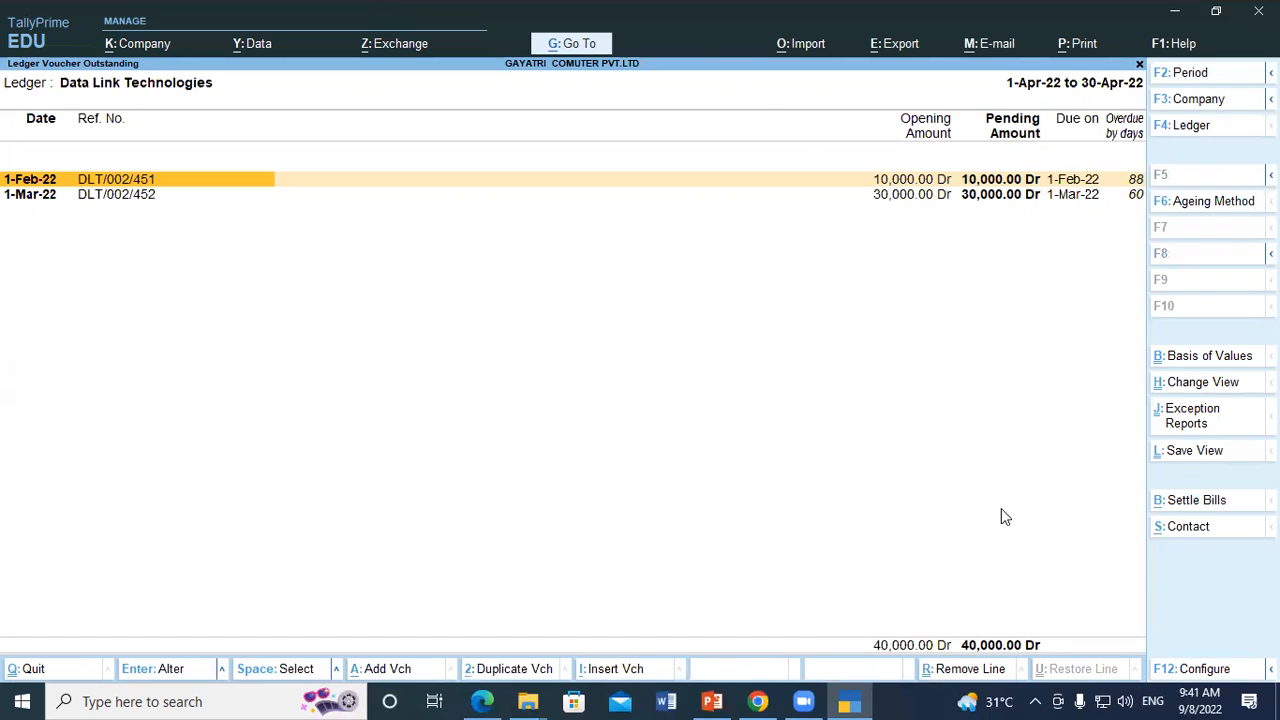
{"action": "key", "text": "Escape"}
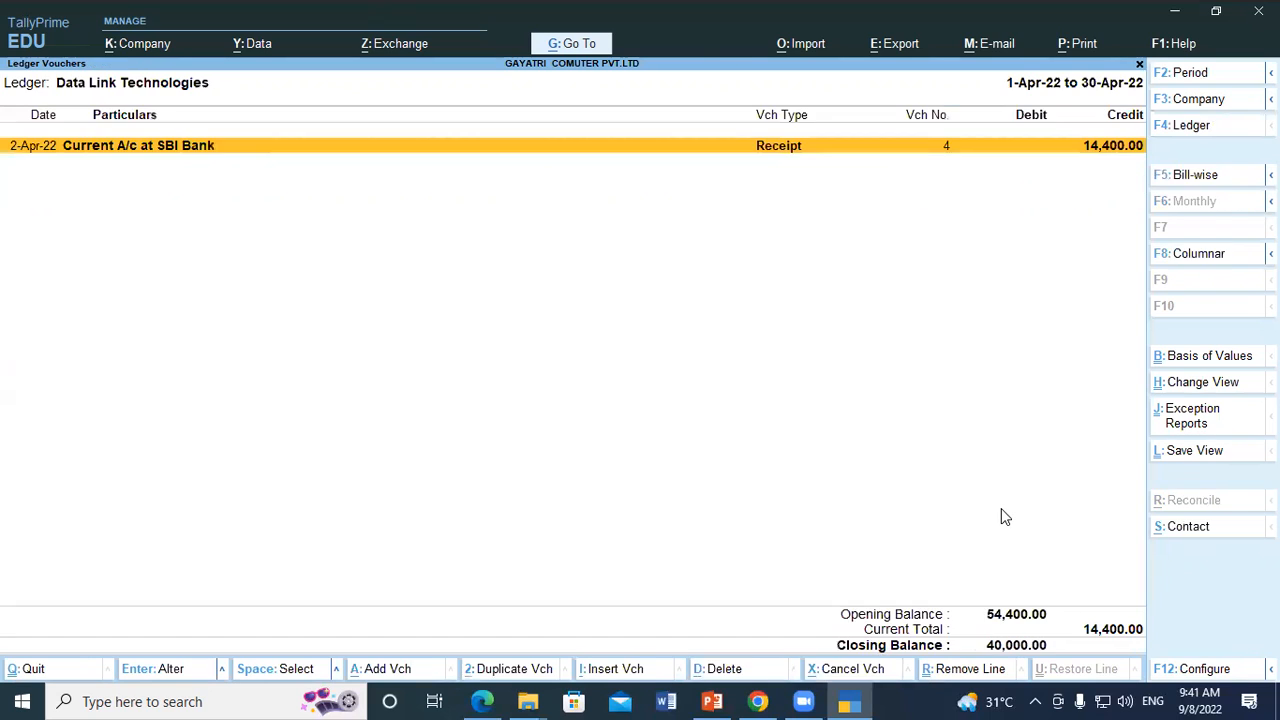
{"action": "key", "text": "Escape"}
{"action": "key", "text": "Escape"}
{"action": "key", "text": "Escape"}
{"action": "key", "text": "Escape"}
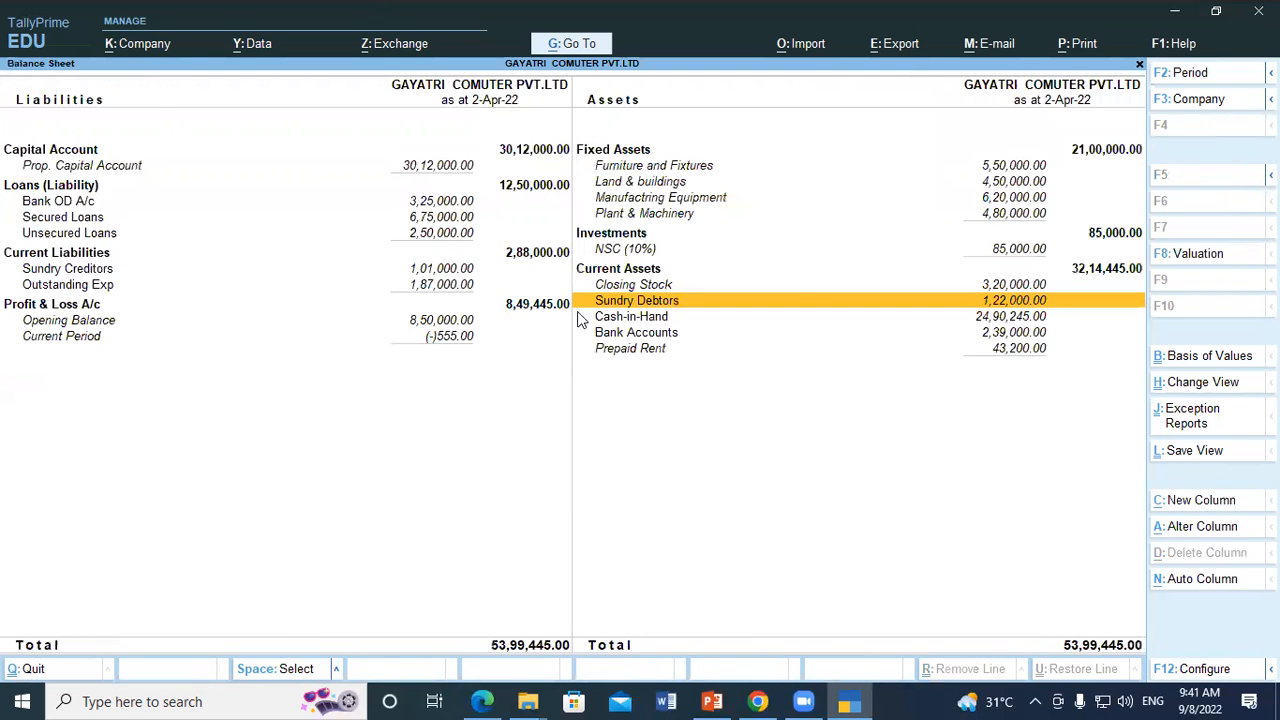
{"action": "key", "text": "Escape"}
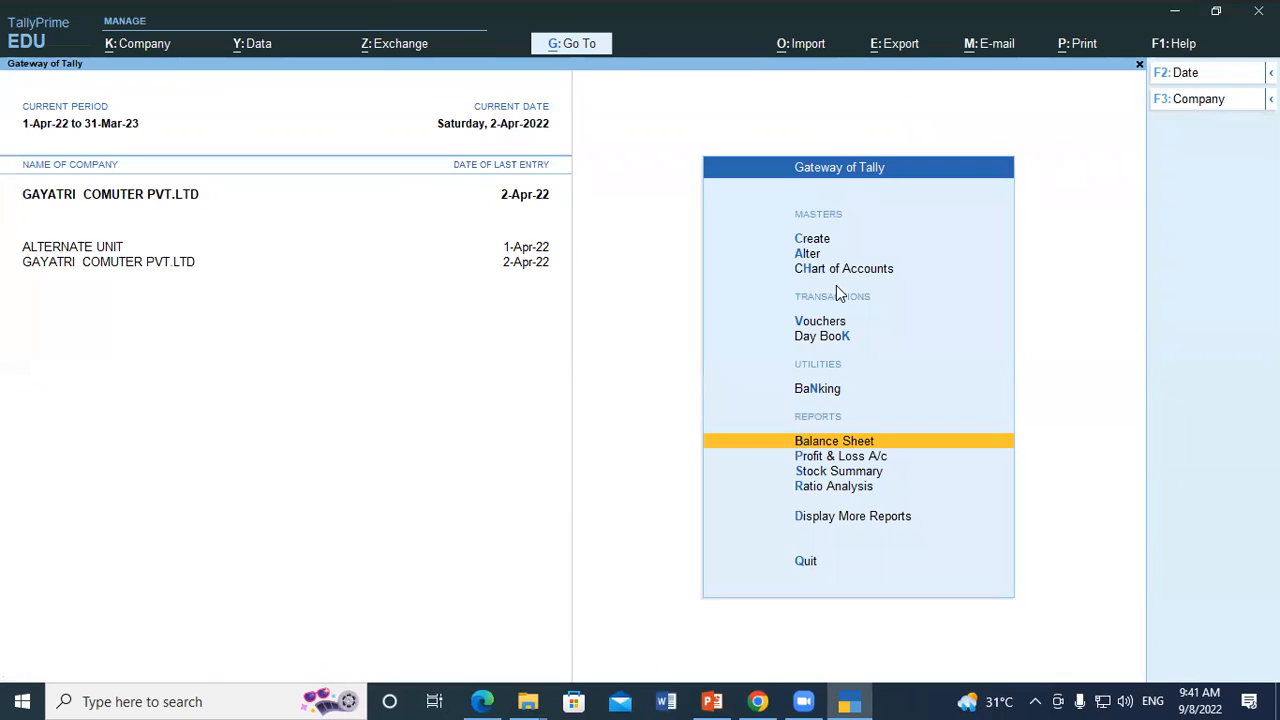
Open the Day Book to view the vouchers entered for 2-Apr-22.
{"action": "key", "text": "Up"}
{"action": "key", "text": "Up"}
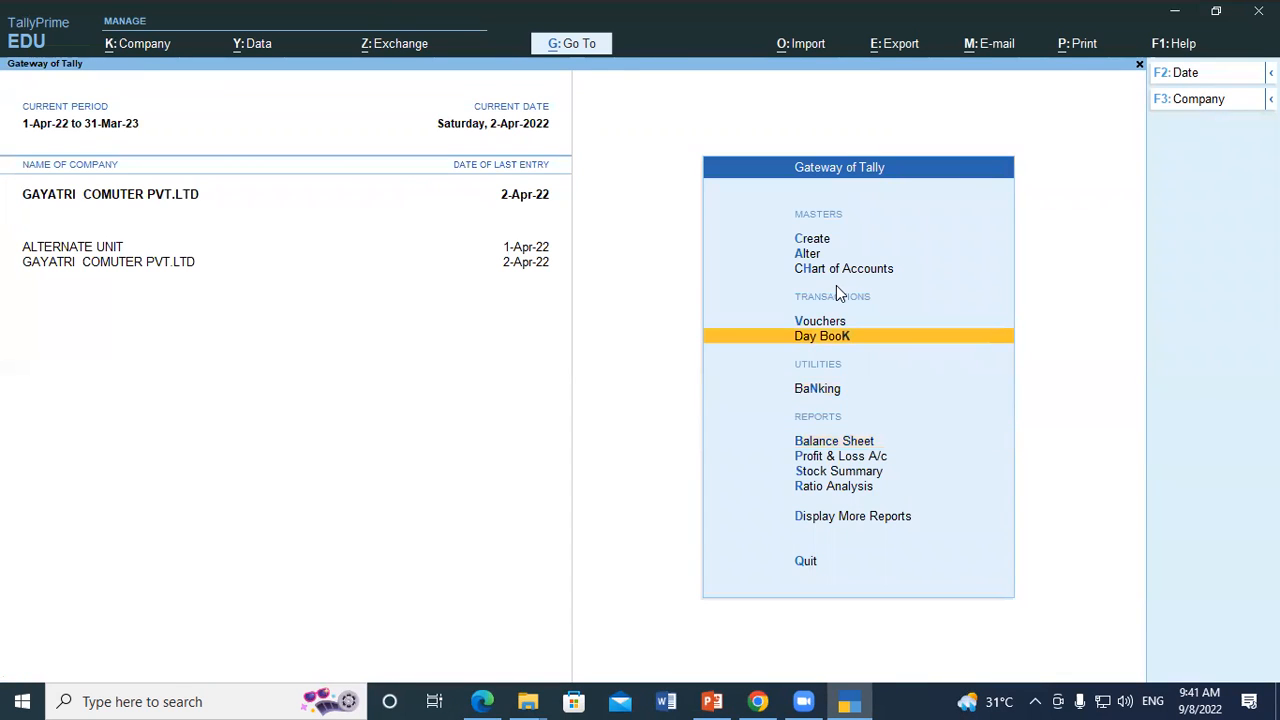
{"action": "key", "text": "Return"}
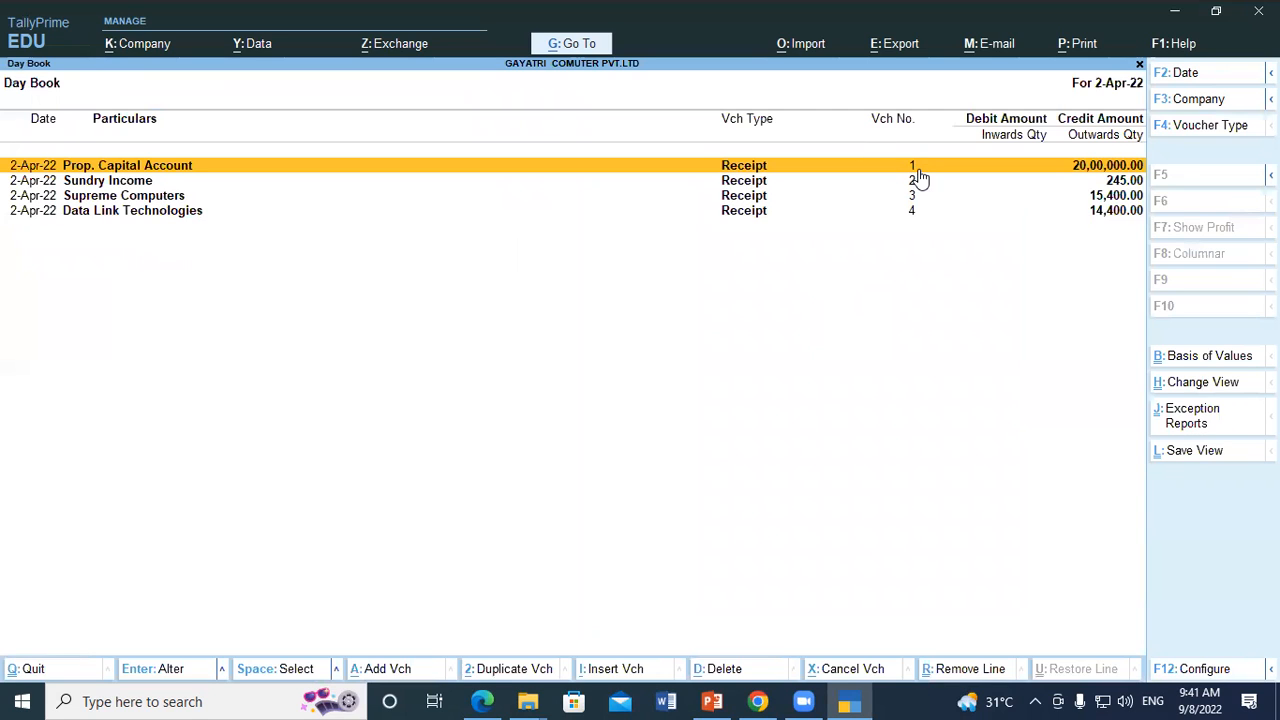
Show the Day Book in detailed format, open the Prop. Capital Account receipt to examine it, and return to Gateway of Tally.
{"action": "key", "text": "alt"}
{"action": "key", "text": "alt+F5"}
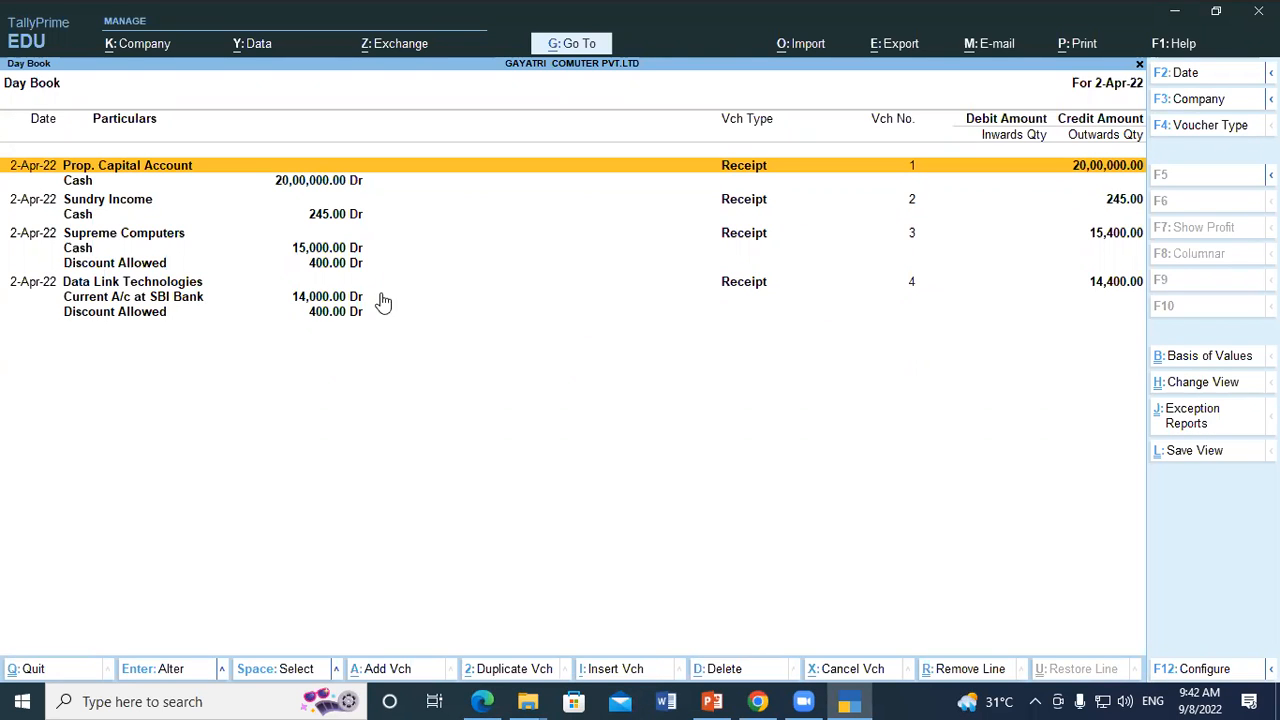
{"action": "key", "text": "Return"}
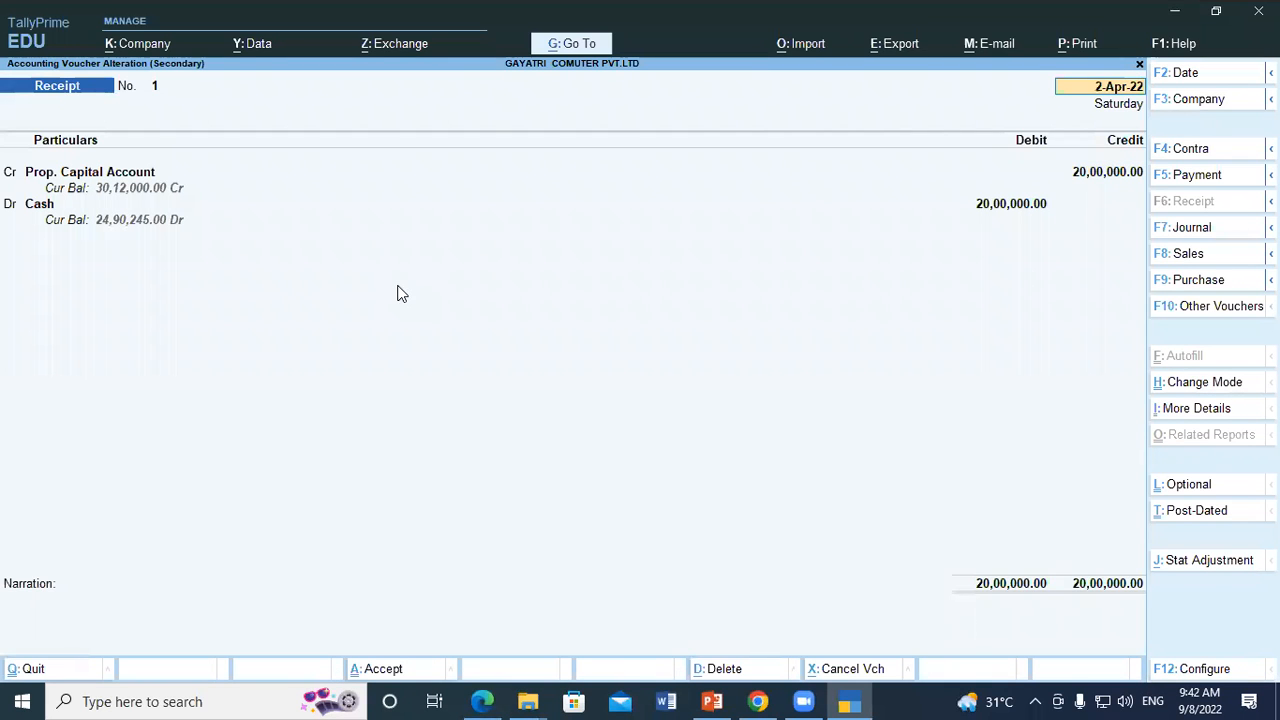
{"action": "key", "text": "Escape"}
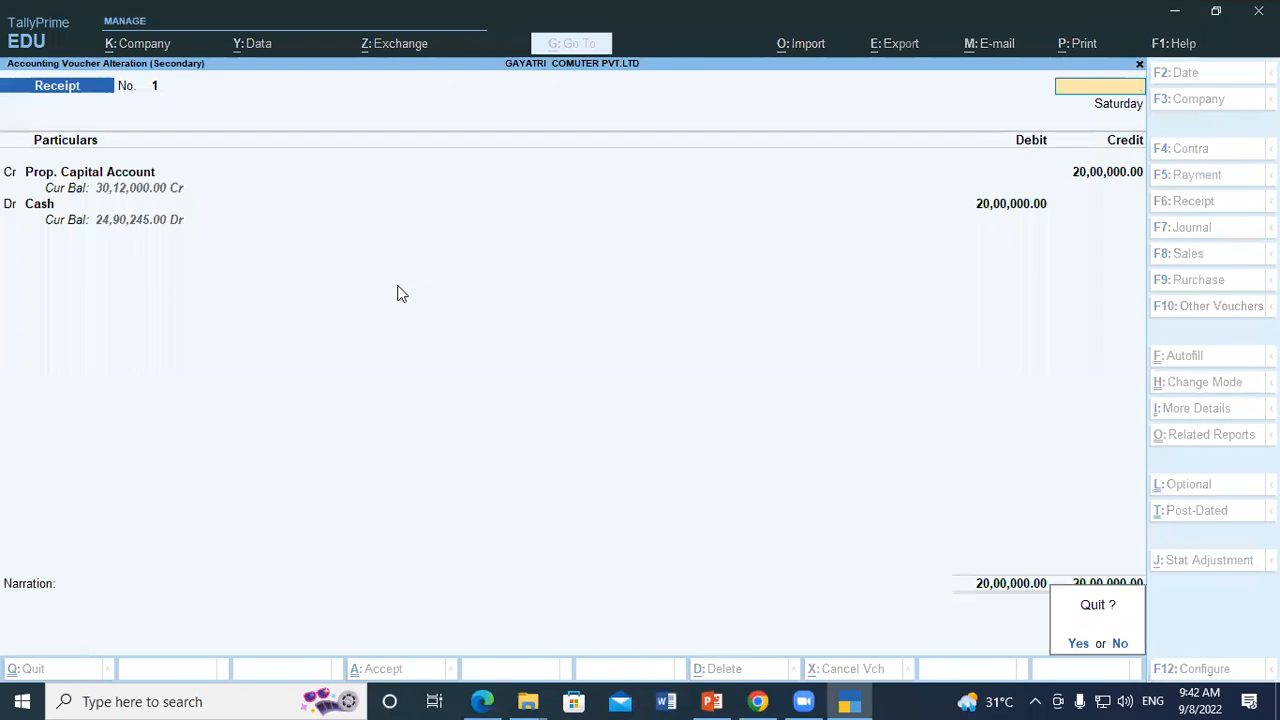
{"action": "key", "text": "y"}
{"action": "key", "text": "Escape"}
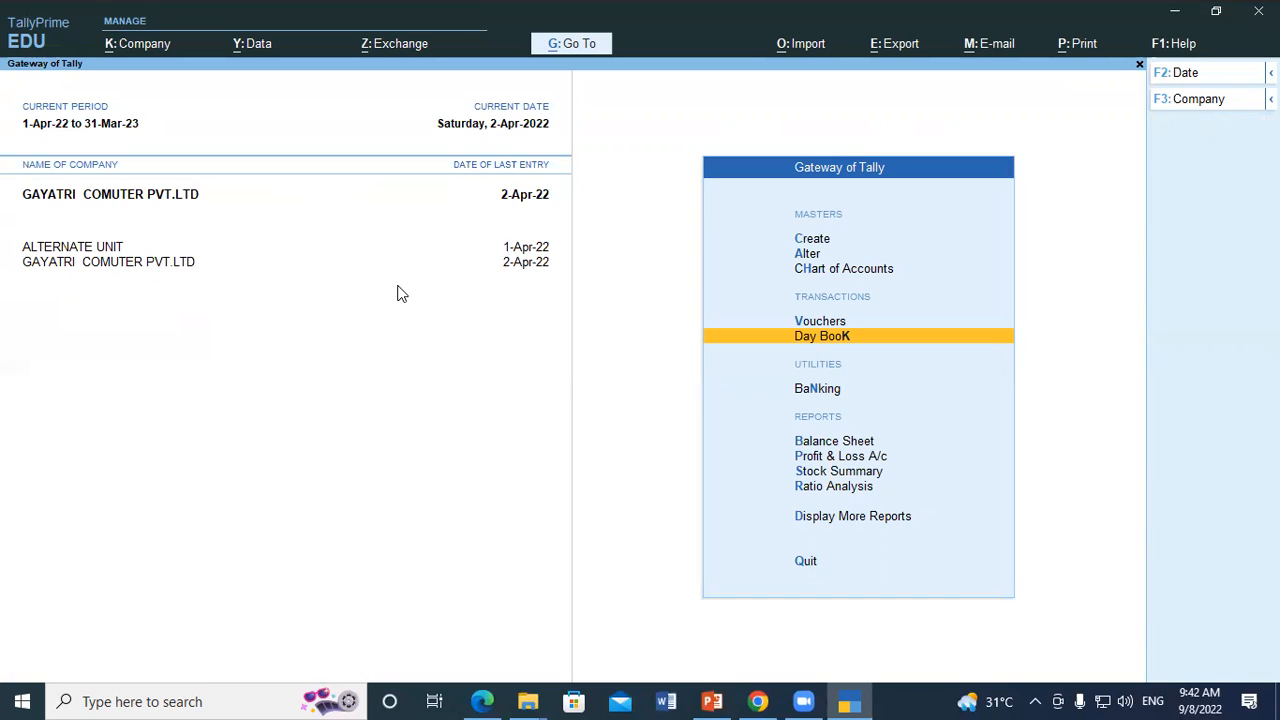
View the Profit & Loss A/c in detail to examine Discount Allowed under Indirect Expenses, and return to Gateway of Tally.
{"action": "key", "text": "Down"}
{"action": "key", "text": "Down"}
{"action": "key", "text": "Down"}
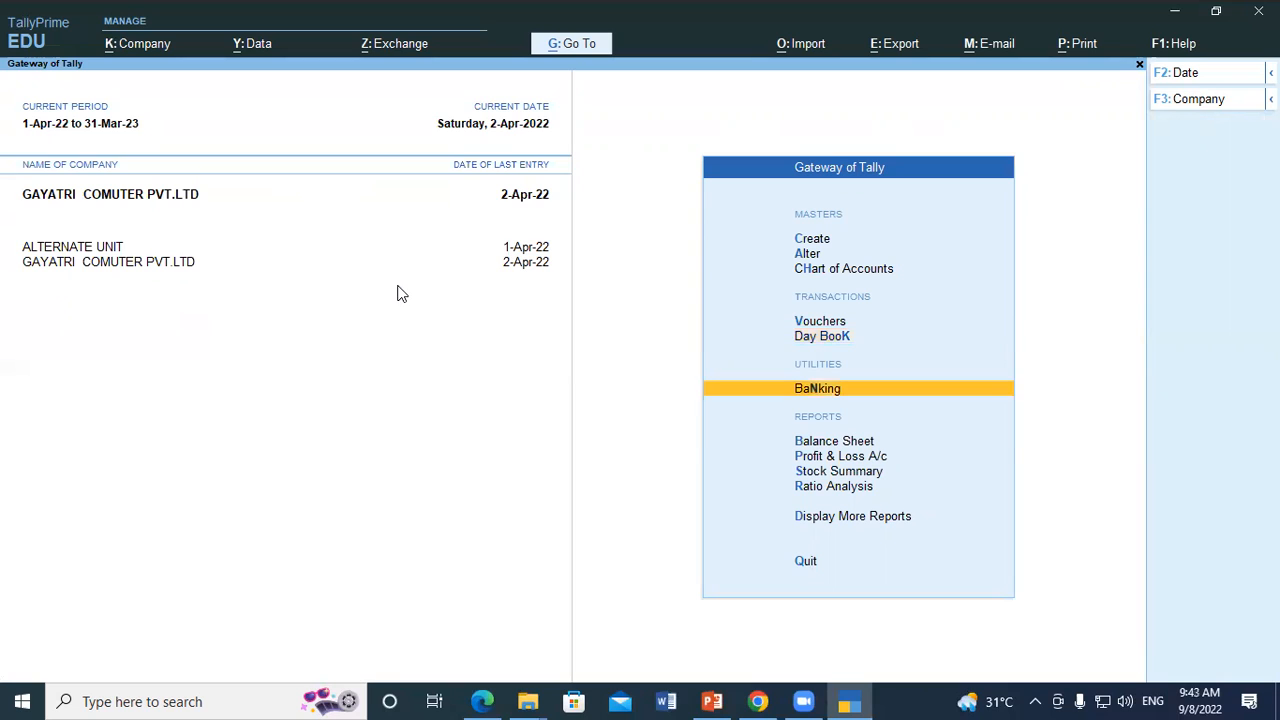
{"action": "key", "text": "Return"}
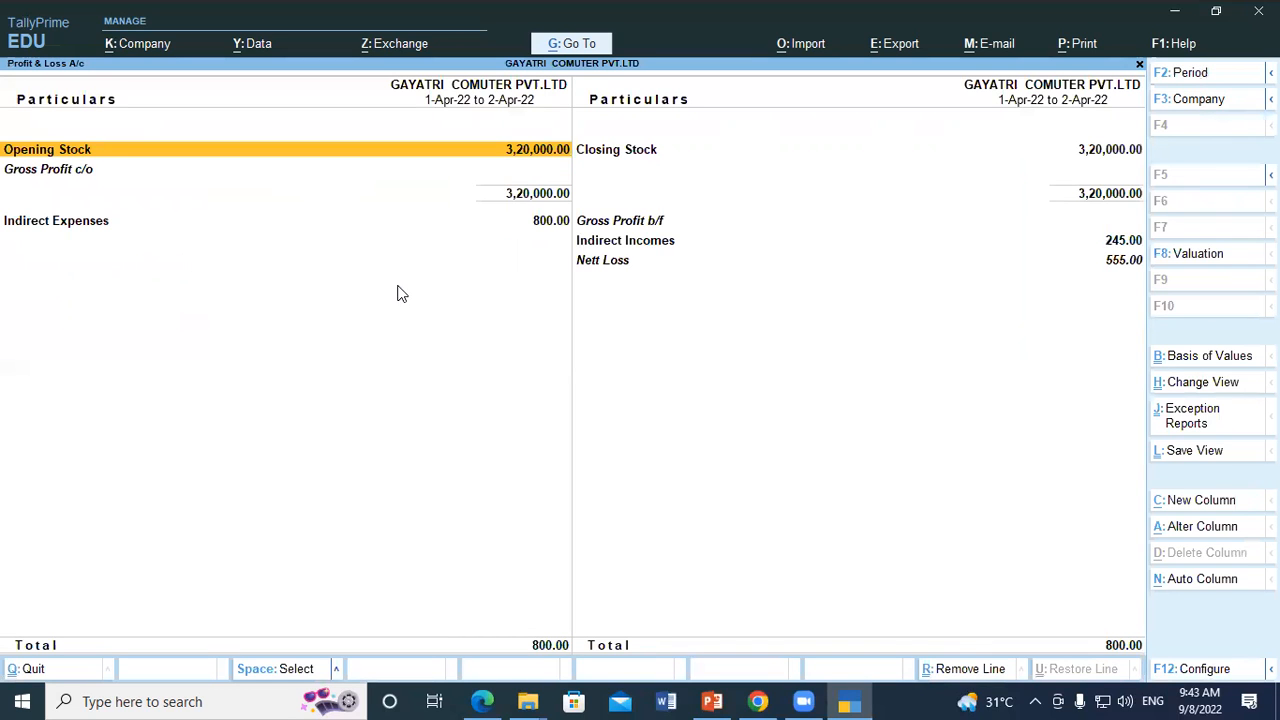
{"action": "key", "text": "alt+F5"}
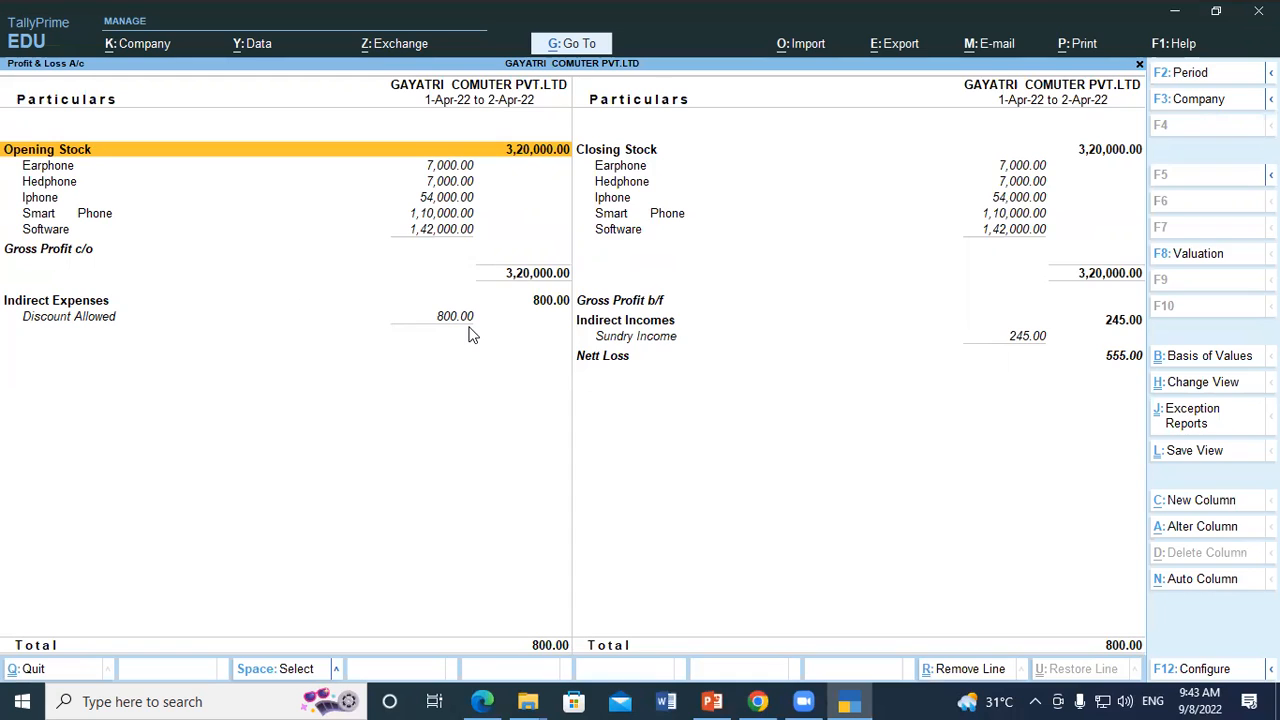
{"action": "key", "text": "Escape"}
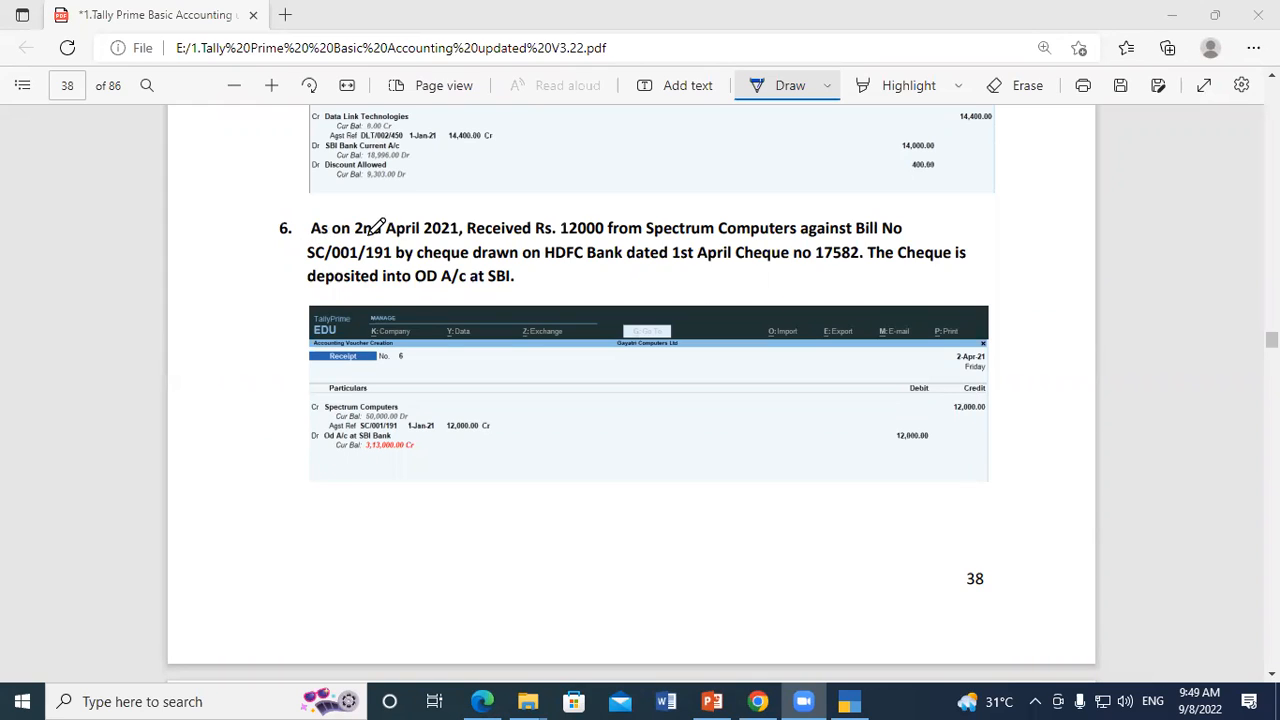
In the exercise PDF, underline exercise 6's date, amount, party and bill reference, and sketch a box linked to a circled D.
{"action": "left_click_drag", "start_coordinate": [357, 237], "coordinate": [436, 234]}
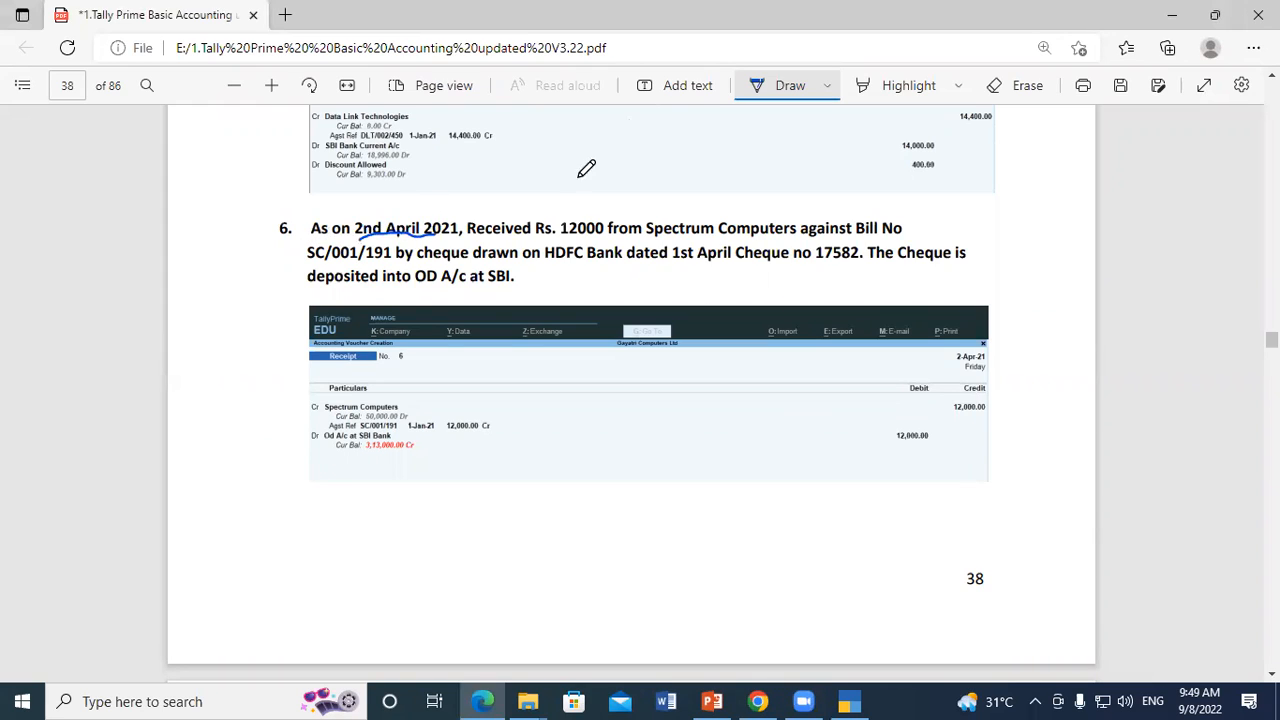
{"action": "left_click_drag", "start_coordinate": [550, 241], "coordinate": [905, 238]}
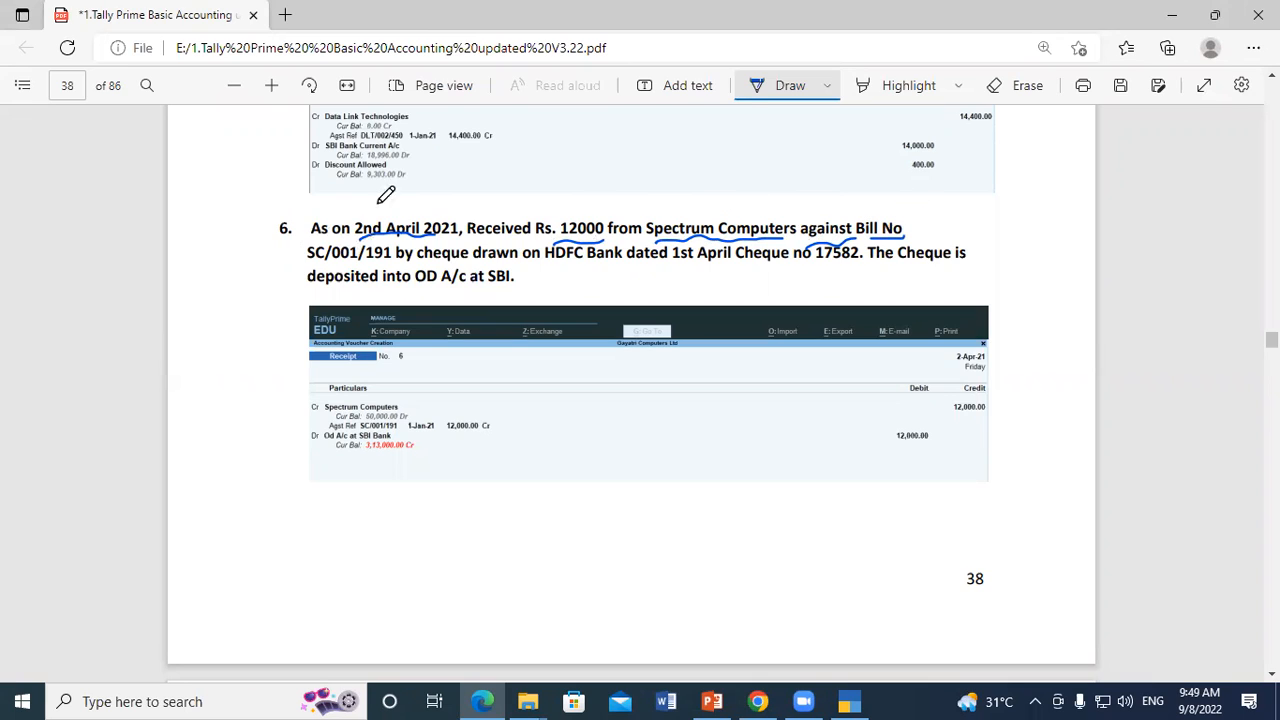
{"action": "left_click_drag", "start_coordinate": [308, 266], "coordinate": [384, 262]}
{"action": "mouse_move", "coordinate": [925, 198]}
{"action": "left_mouse_down"}
{"action": "mouse_move", "coordinate": [952, 222]}
{"action": "mouse_move", "coordinate": [940, 205]}
{"action": "mouse_move", "coordinate": [968, 215]}
{"action": "left_mouse_up"}
{"action": "mouse_move", "coordinate": [964, 200]}
{"action": "left_mouse_down"}
{"action": "mouse_move", "coordinate": [965, 216]}
{"action": "mouse_move", "coordinate": [957, 203]}
{"action": "left_mouse_up"}
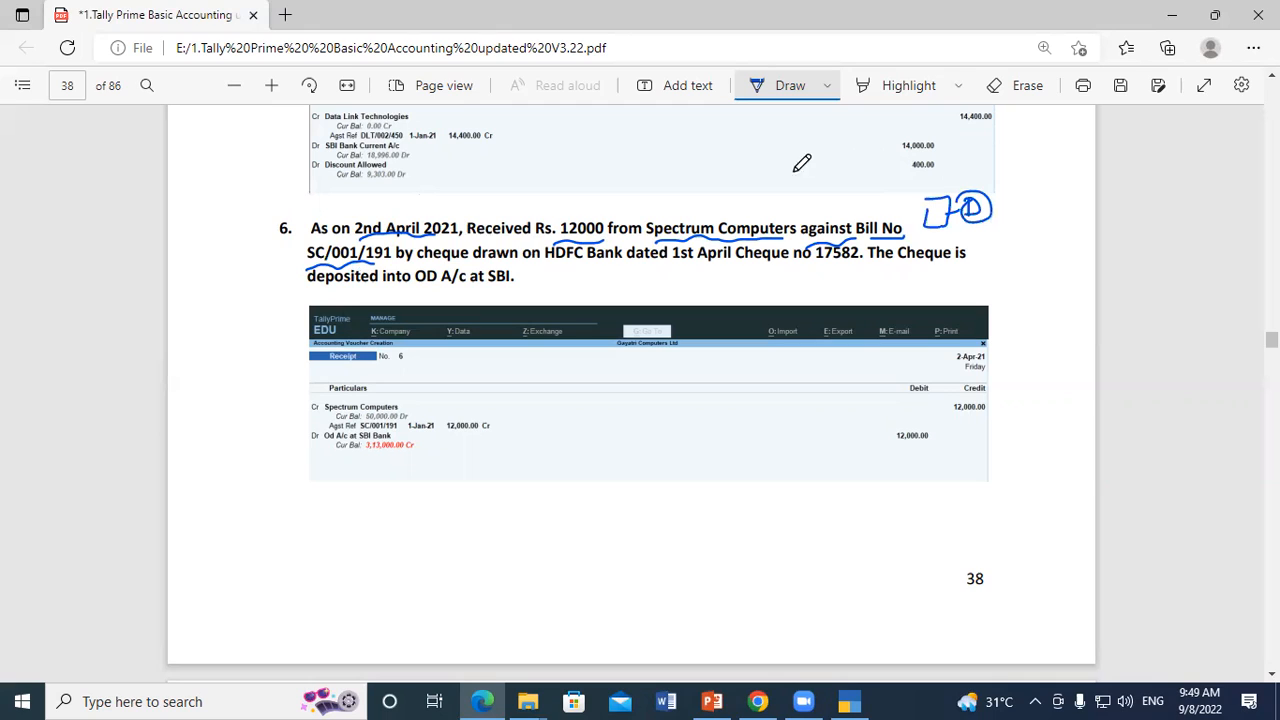
Draw a circled D with a tick and a cross above exercise 6, circle 12000 and mark Spectrum Computers.
{"action": "mouse_move", "coordinate": [801, 178]}
{"action": "left_mouse_down"}
{"action": "mouse_move", "coordinate": [802, 202]}
{"action": "mouse_move", "coordinate": [820, 182]}
{"action": "mouse_move", "coordinate": [888, 165]}
{"action": "mouse_move", "coordinate": [882, 180]}
{"action": "mouse_move", "coordinate": [900, 198]}
{"action": "left_mouse_up"}
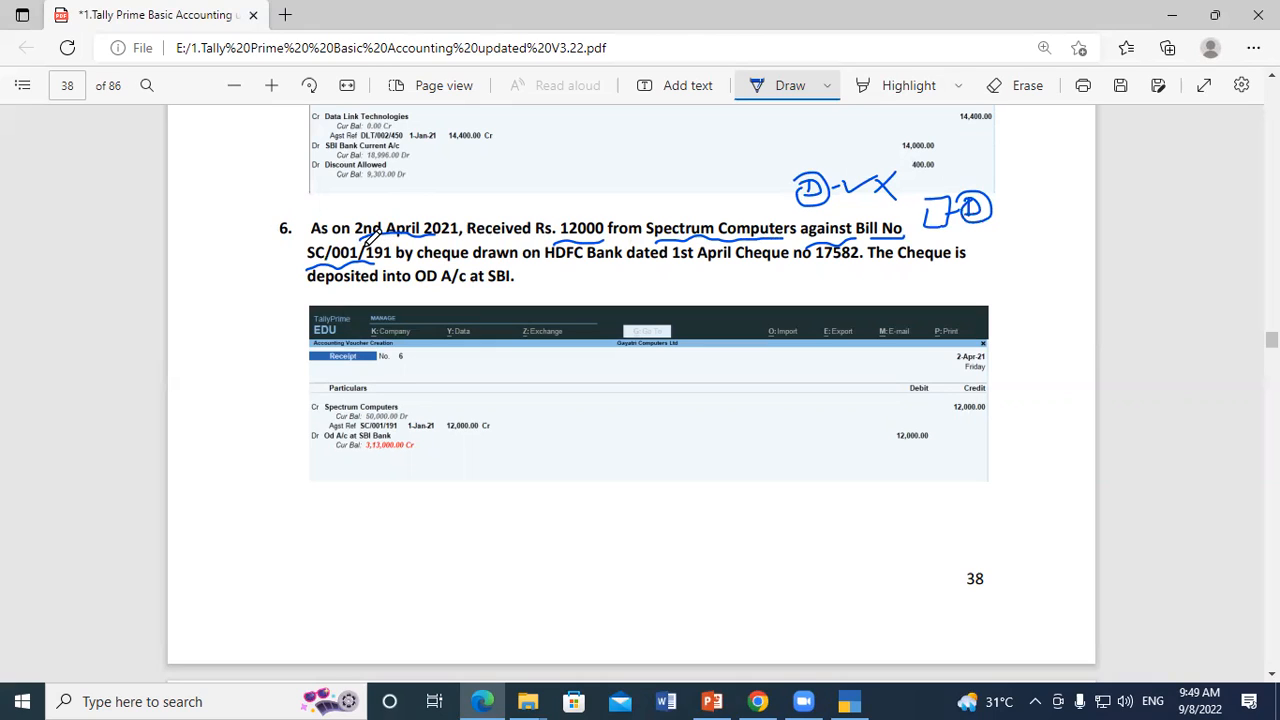
{"action": "left_click_drag", "start_coordinate": [760, 174], "coordinate": [770, 178]}
{"action": "mouse_move", "coordinate": [560, 232]}
{"action": "left_mouse_down"}
{"action": "mouse_move", "coordinate": [552, 220]}
{"action": "mouse_move", "coordinate": [598, 199]}
{"action": "mouse_move", "coordinate": [562, 240]}
{"action": "left_mouse_up"}
{"action": "left_click_drag", "start_coordinate": [640, 242], "coordinate": [672, 229]}
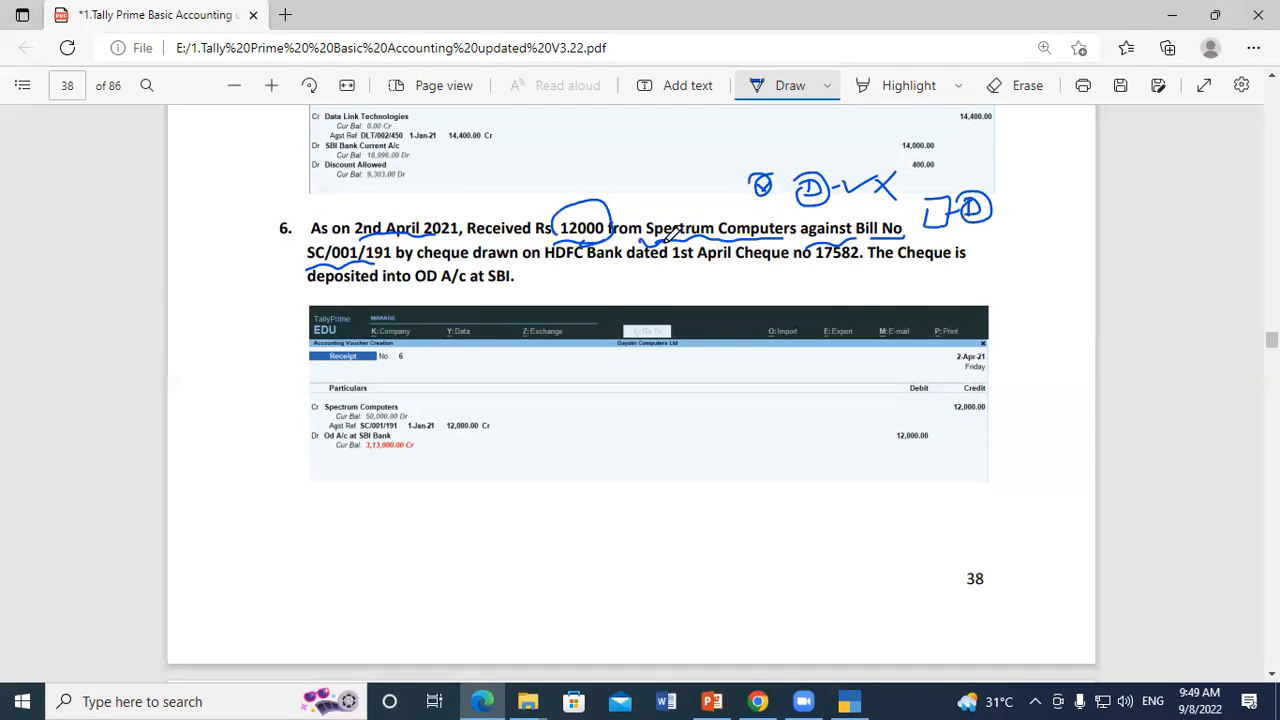
Underline HDFC Bank, cheque number 17582 and OD A/c at SBI in exercise 6.
{"action": "left_click_drag", "start_coordinate": [539, 270], "coordinate": [606, 265]}
{"action": "left_click_drag", "start_coordinate": [808, 263], "coordinate": [860, 257]}
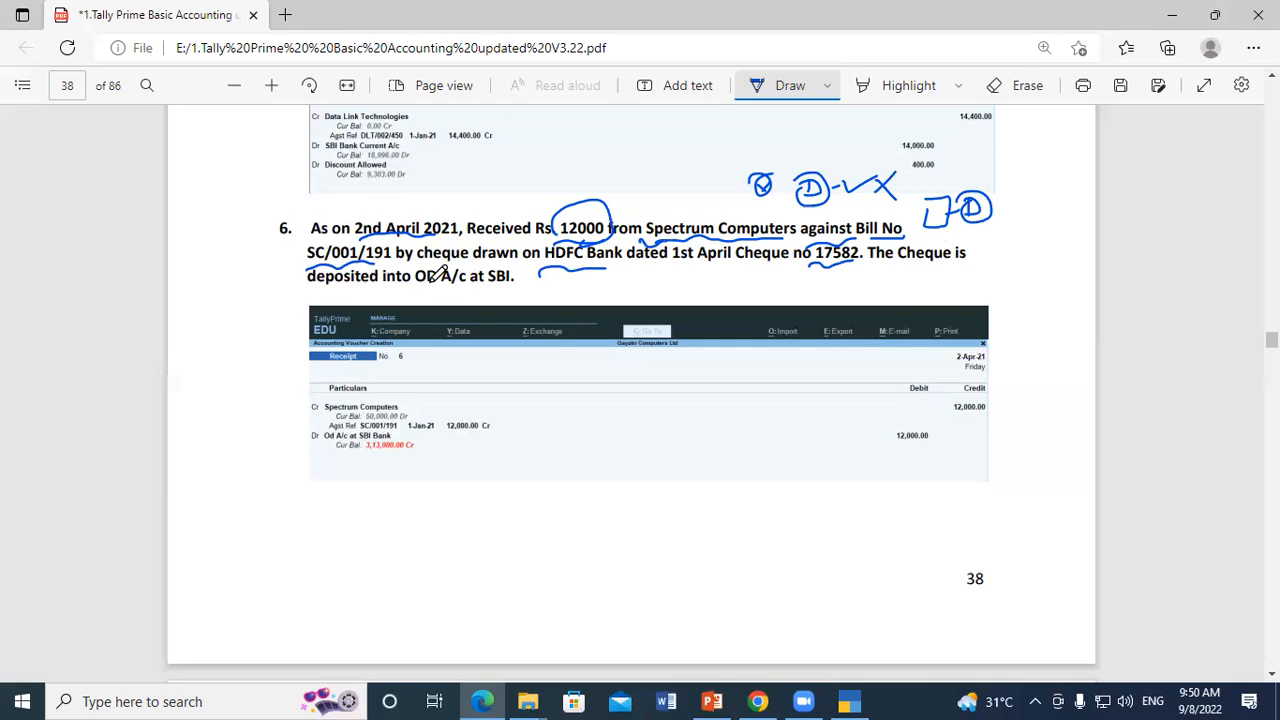
{"action": "left_click_drag", "start_coordinate": [414, 289], "coordinate": [490, 283]}
Label Spectrum Computers as (P) with an arrow to Cr, and OD A/c at SBI as (P) with an arrow to Dr.
{"action": "mouse_move", "coordinate": [688, 220]}
{"action": "left_mouse_down"}
{"action": "mouse_move", "coordinate": [640, 200]}
{"action": "mouse_move", "coordinate": [634, 156]}
{"action": "mouse_move", "coordinate": [666, 188]}
{"action": "left_mouse_up"}
{"action": "mouse_move", "coordinate": [488, 284]}
{"action": "left_mouse_down"}
{"action": "mouse_move", "coordinate": [525, 288]}
{"action": "mouse_move", "coordinate": [530, 306]}
{"action": "left_mouse_up"}
{"action": "mouse_move", "coordinate": [534, 283]}
{"action": "left_mouse_down"}
{"action": "mouse_move", "coordinate": [546, 312]}
{"action": "mouse_move", "coordinate": [596, 284]}
{"action": "mouse_move", "coordinate": [674, 295]}
{"action": "left_mouse_up"}
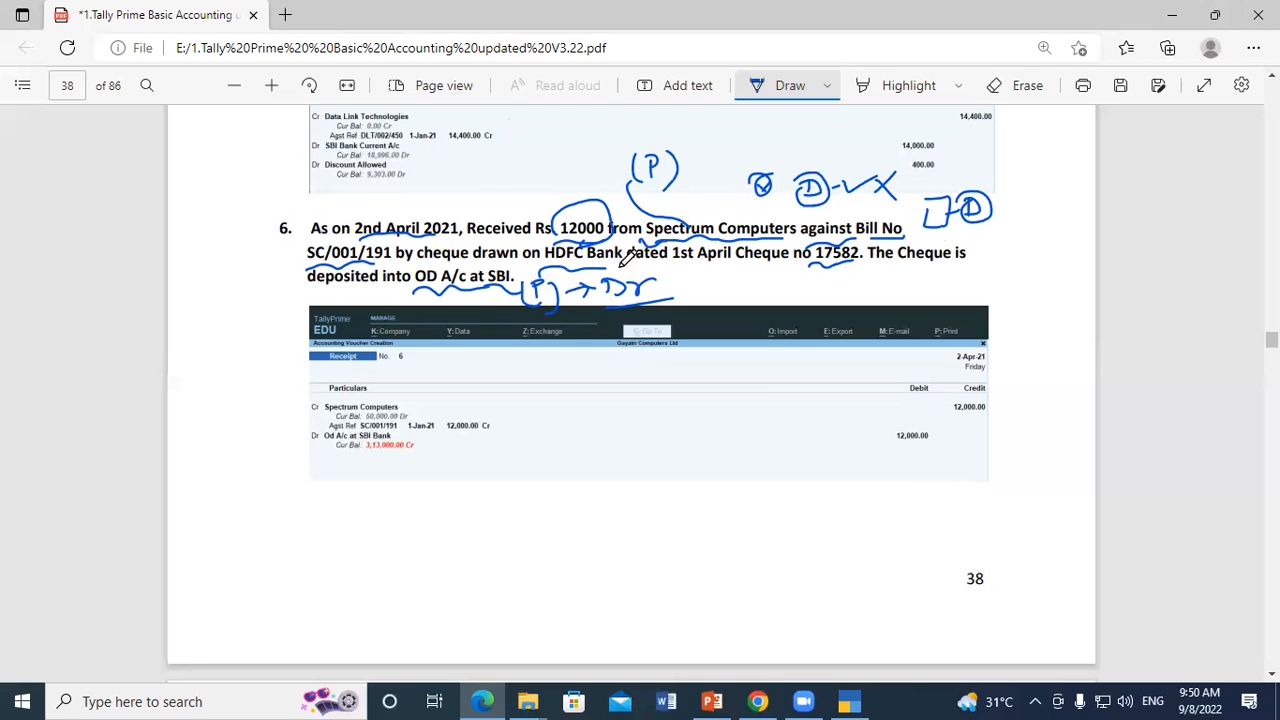
{"action": "left_click_drag", "start_coordinate": [672, 146], "coordinate": [707, 142]}
{"action": "left_click", "coordinate": [707, 115]}
{"action": "left_click_drag", "start_coordinate": [719, 140], "coordinate": [746, 125]}
{"action": "left_click_drag", "start_coordinate": [714, 146], "coordinate": [760, 145]}
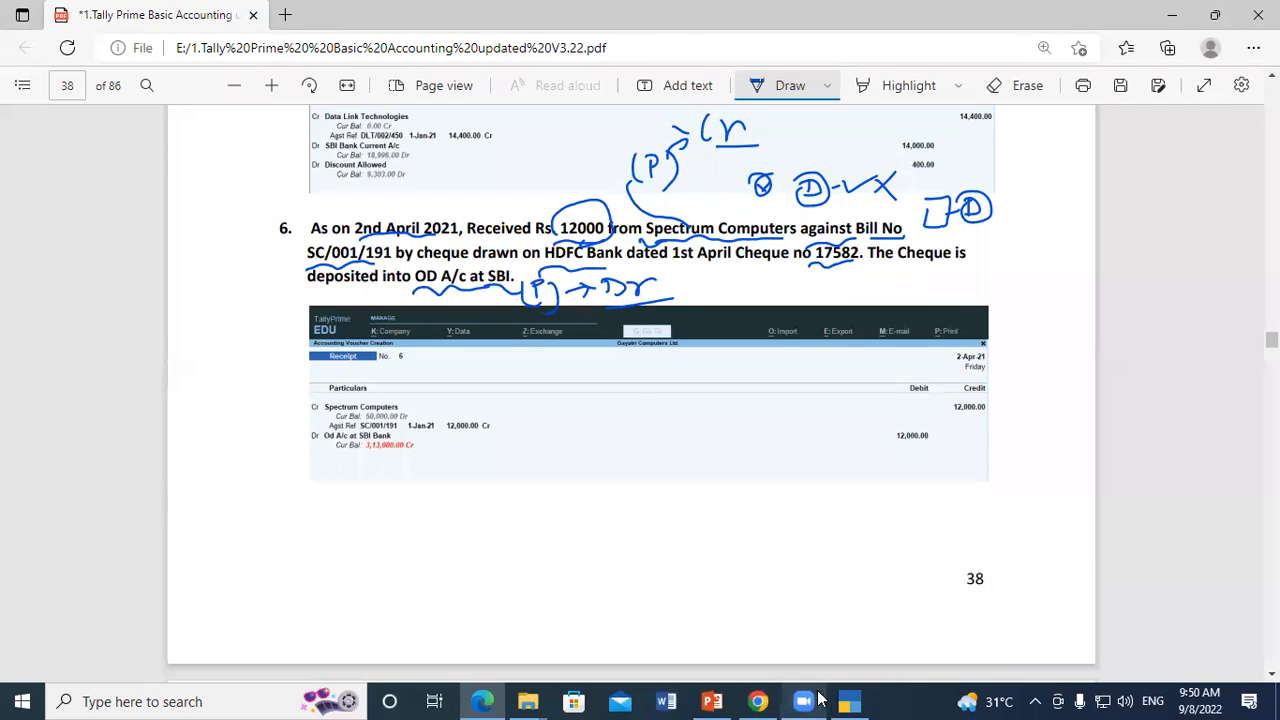
Switch to TallyPrime and start a receipt voucher crediting Spectrum Computers with 12,000 against pending bill SC/001/191.
{"action": "left_click", "coordinate": [844, 700]}
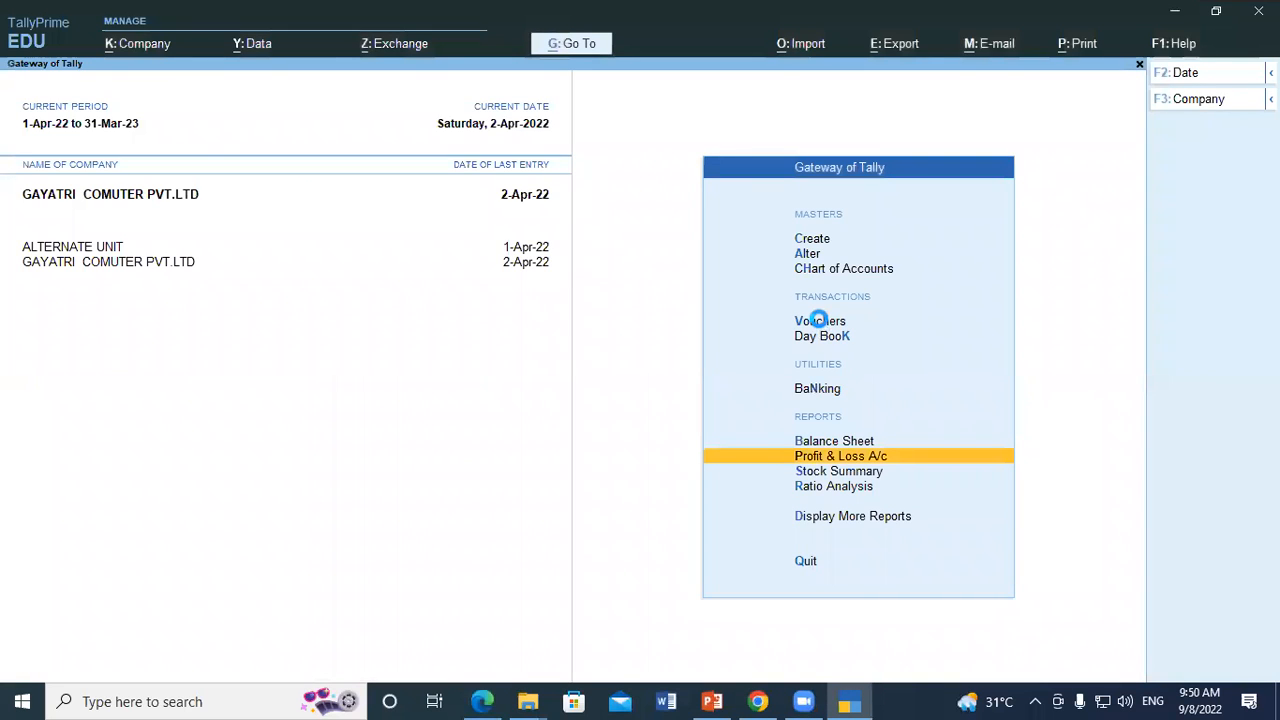
{"action": "left_click", "coordinate": [819, 320]}
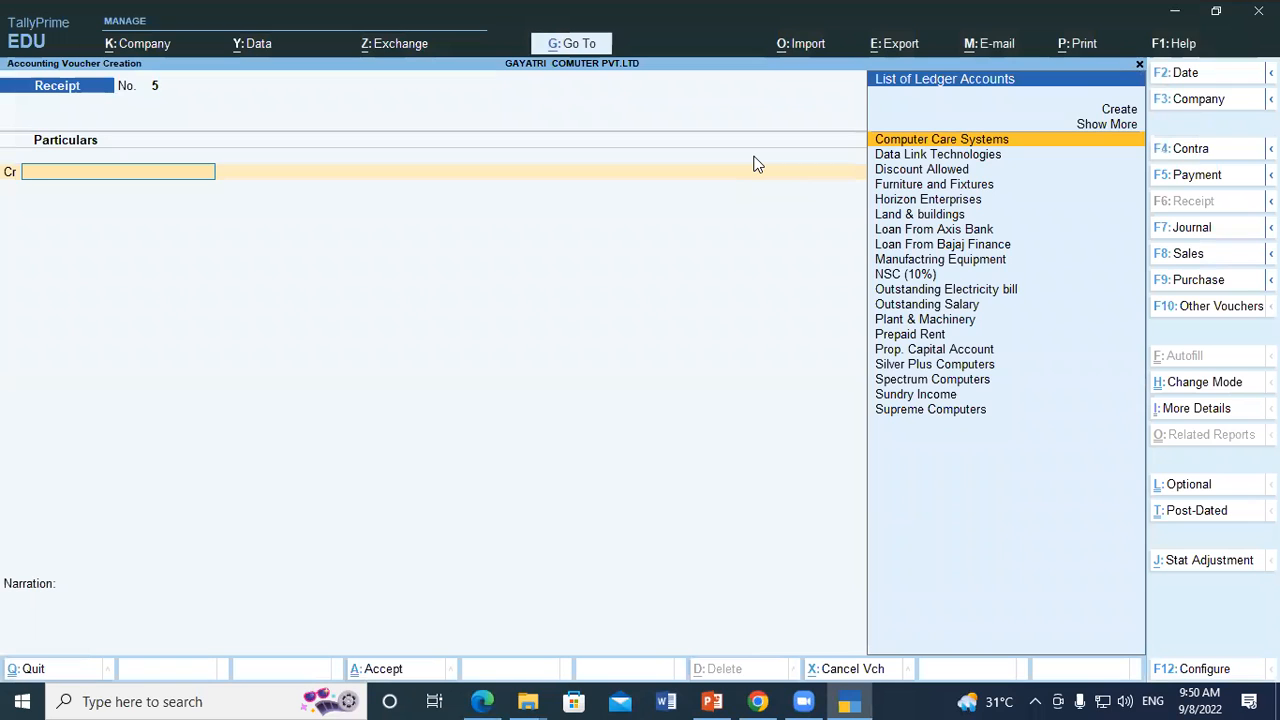
{"action": "type", "text": "Spe"}
{"action": "key", "text": "Return"}
{"action": "key", "text": "Return"}
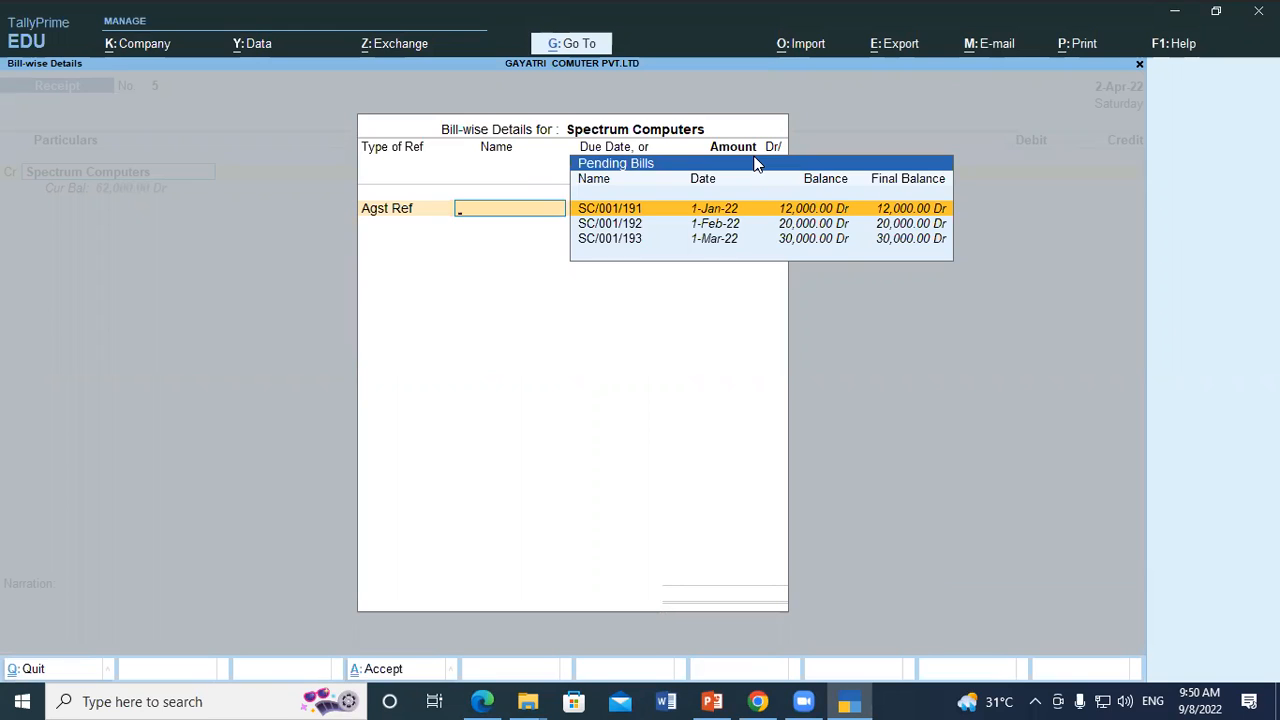
{"action": "key", "text": "Return"}
{"action": "key", "text": "Return"}
{"action": "key", "text": "Return"}
{"action": "key", "text": "Return"}
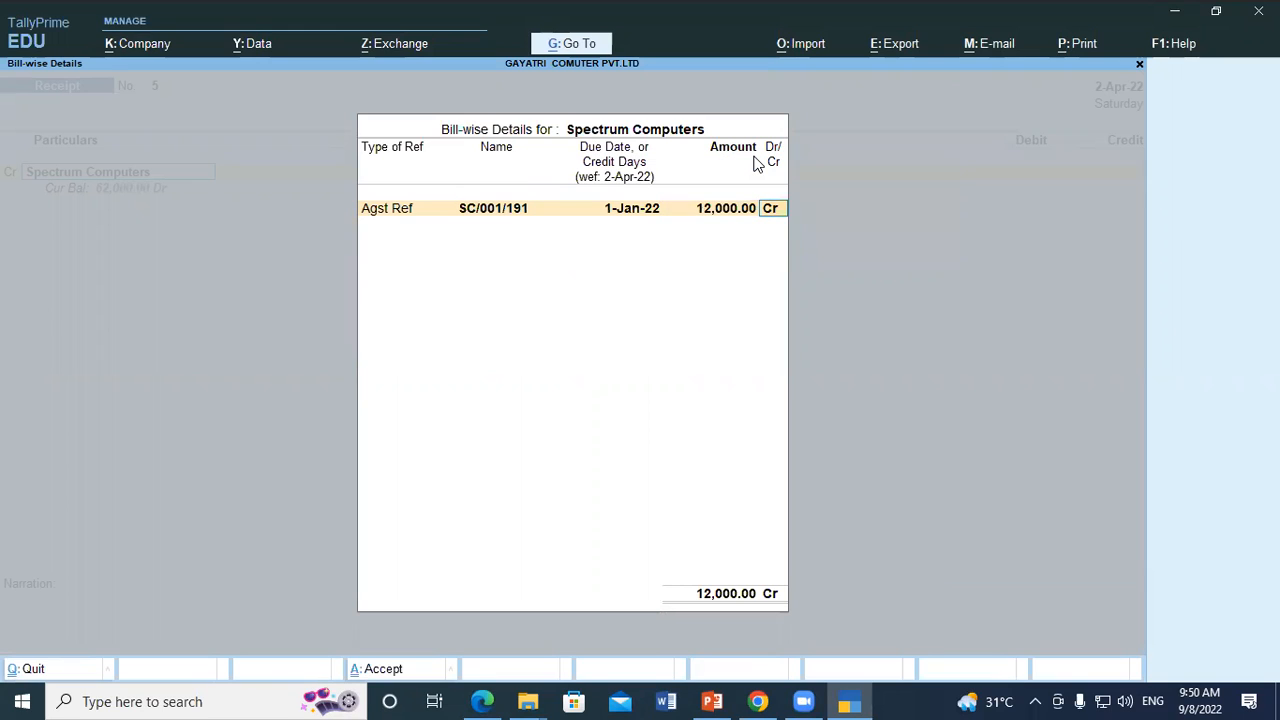
{"action": "key", "text": "Return"}
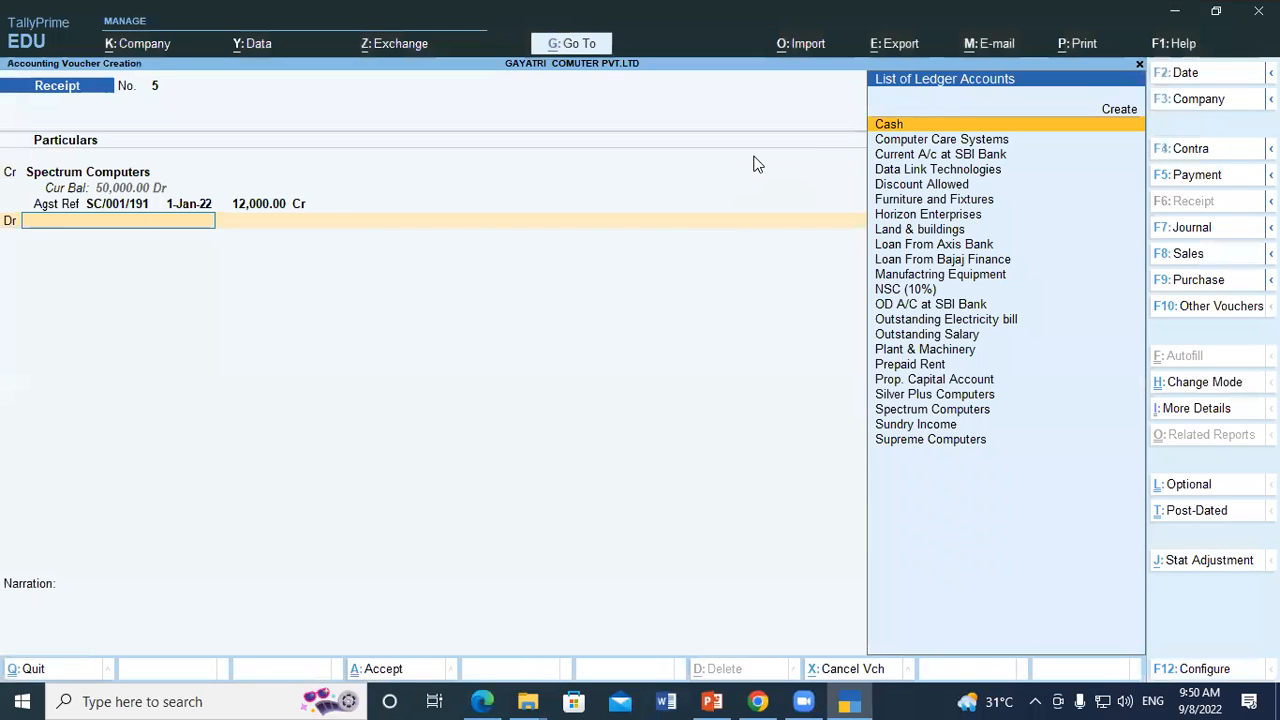
Debit OD A/C at SBI Bank with 12,000 in the receipt voucher.
{"action": "type", "text": "O"}
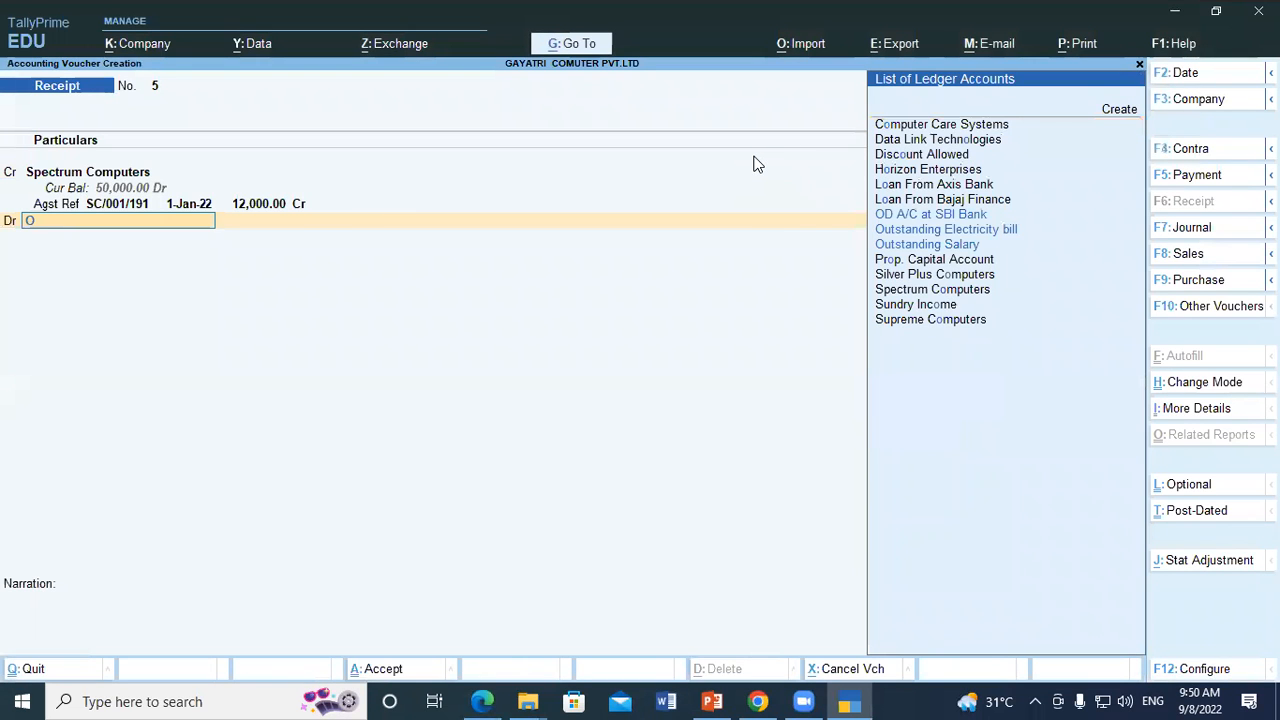
{"action": "type", "text": "D"}
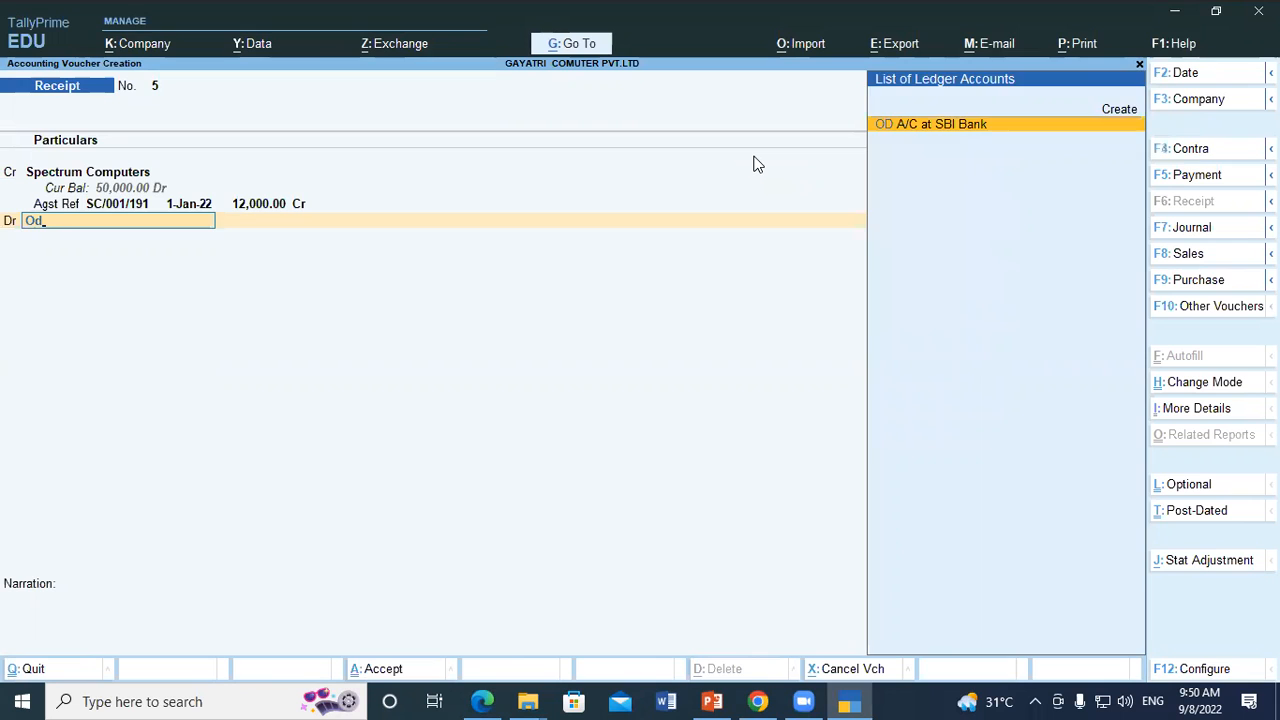
{"action": "key", "text": "Return"}
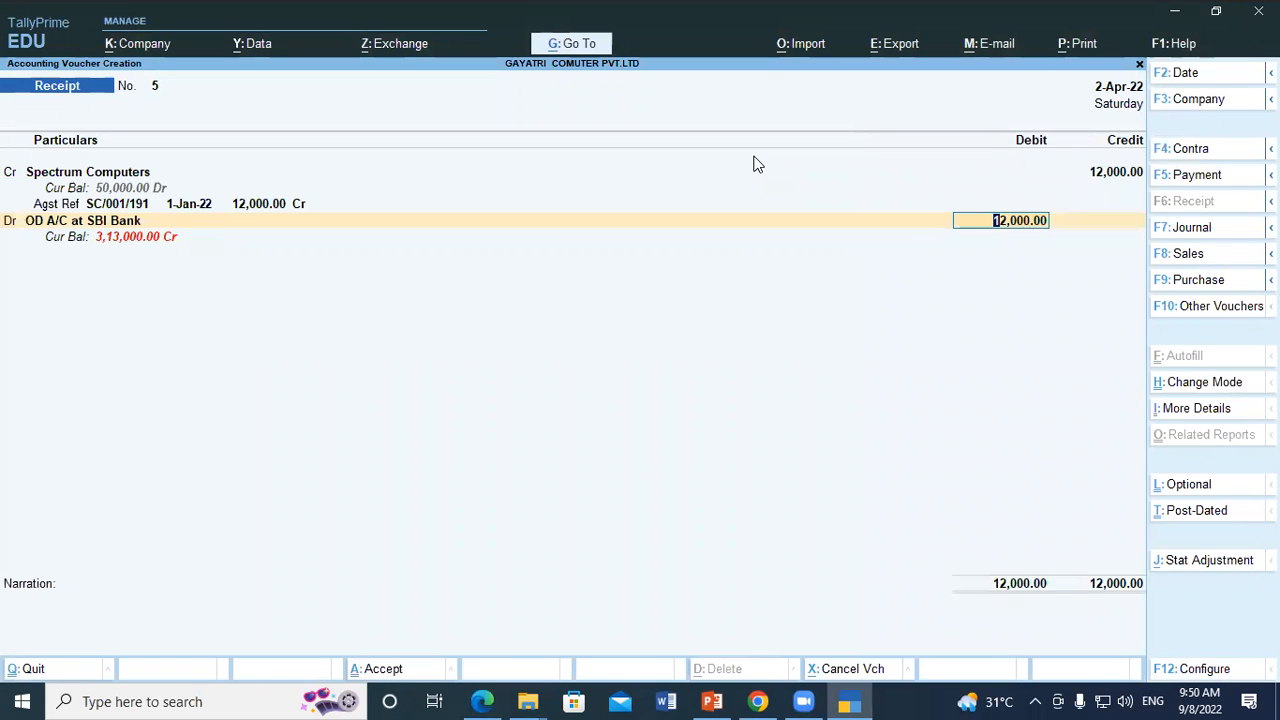
{"action": "key", "text": "Return"}
{"action": "key", "text": "Return"}
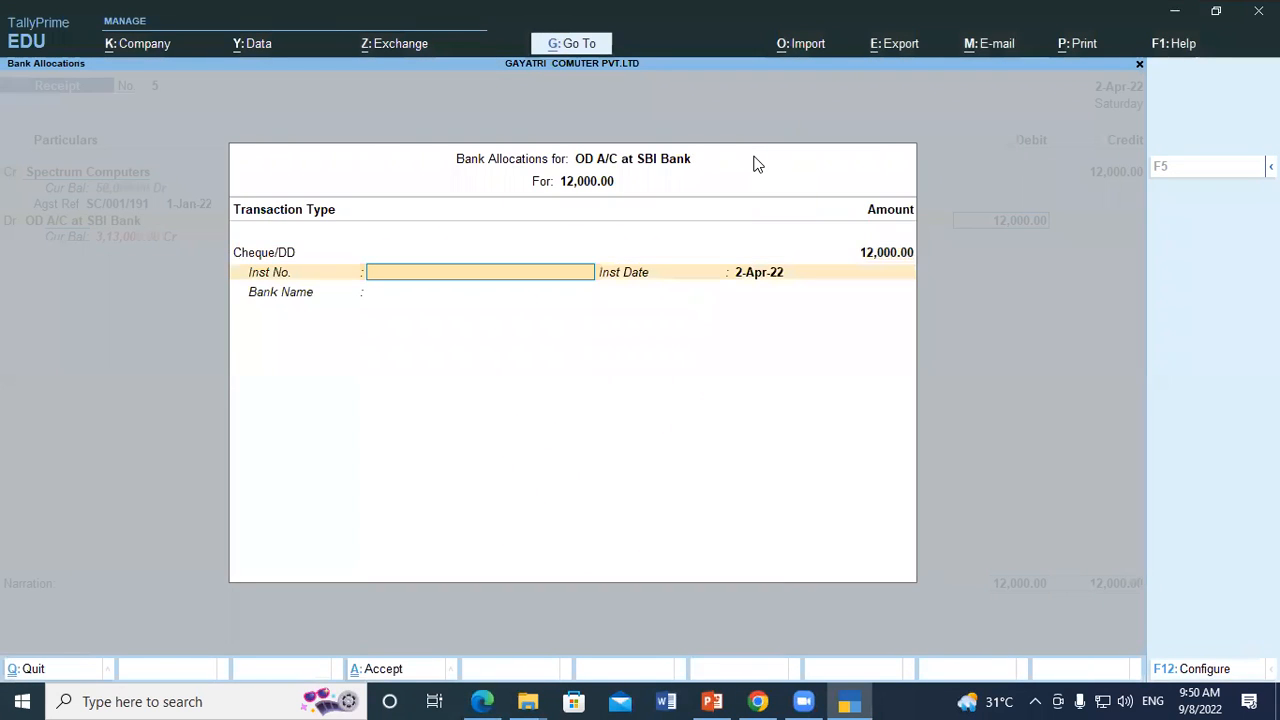
Enter cheque number 17582 and bank name Hdfc in the bank allocations, and save the receipt without a narration.
{"action": "type", "text": "17582"}
{"action": "key", "text": "Return"}
{"action": "key", "text": "Return"}
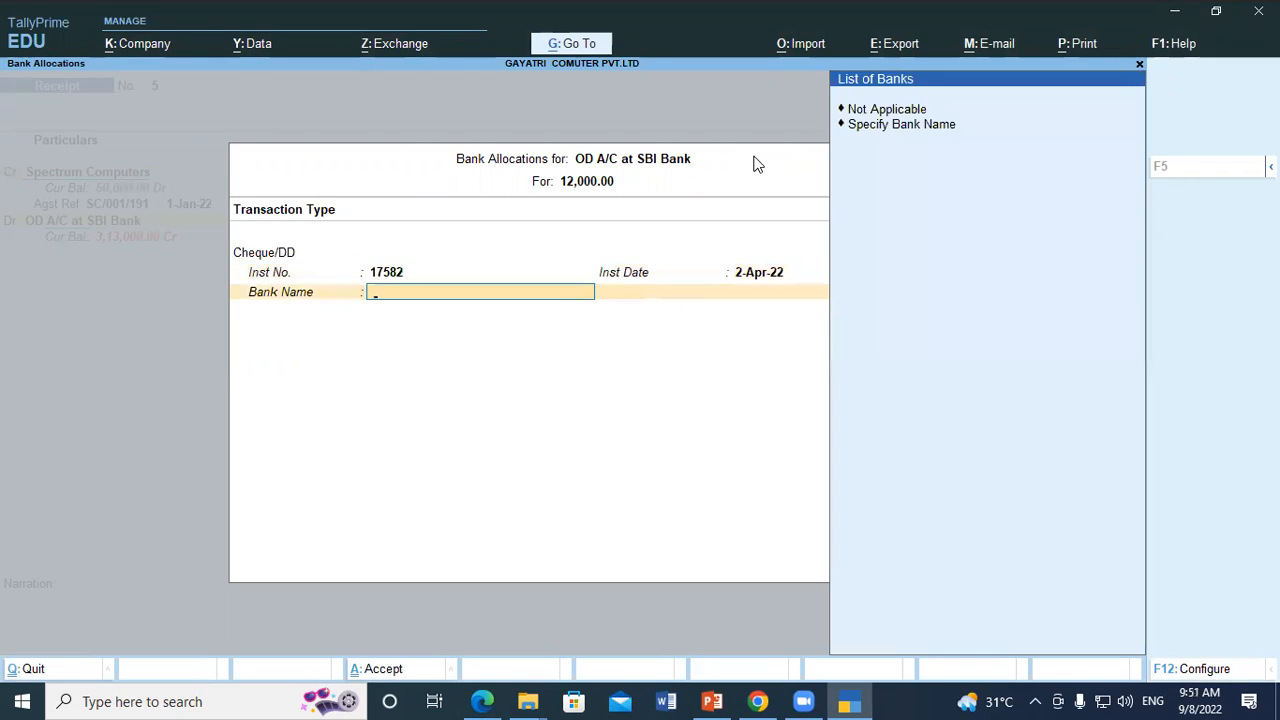
{"action": "key", "text": "Down"}
{"action": "key", "text": "Return"}
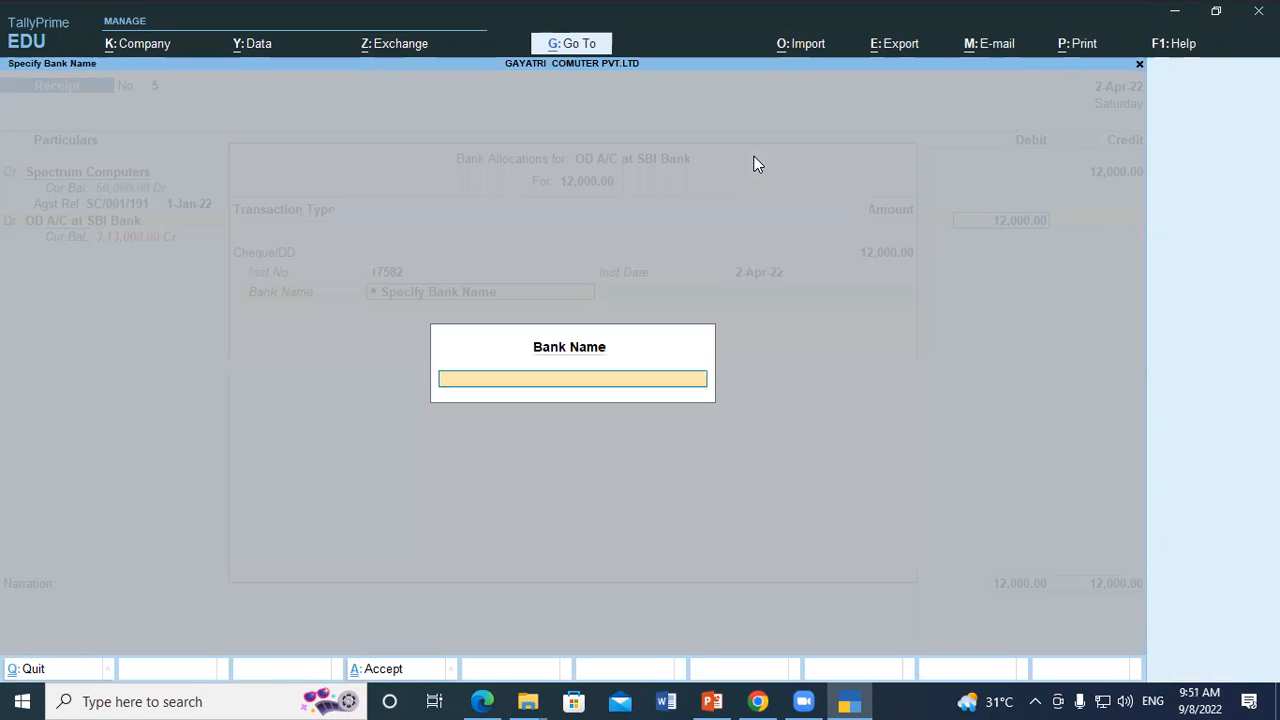
{"action": "type", "text": "Hdfc"}
{"action": "key", "text": "Return"}
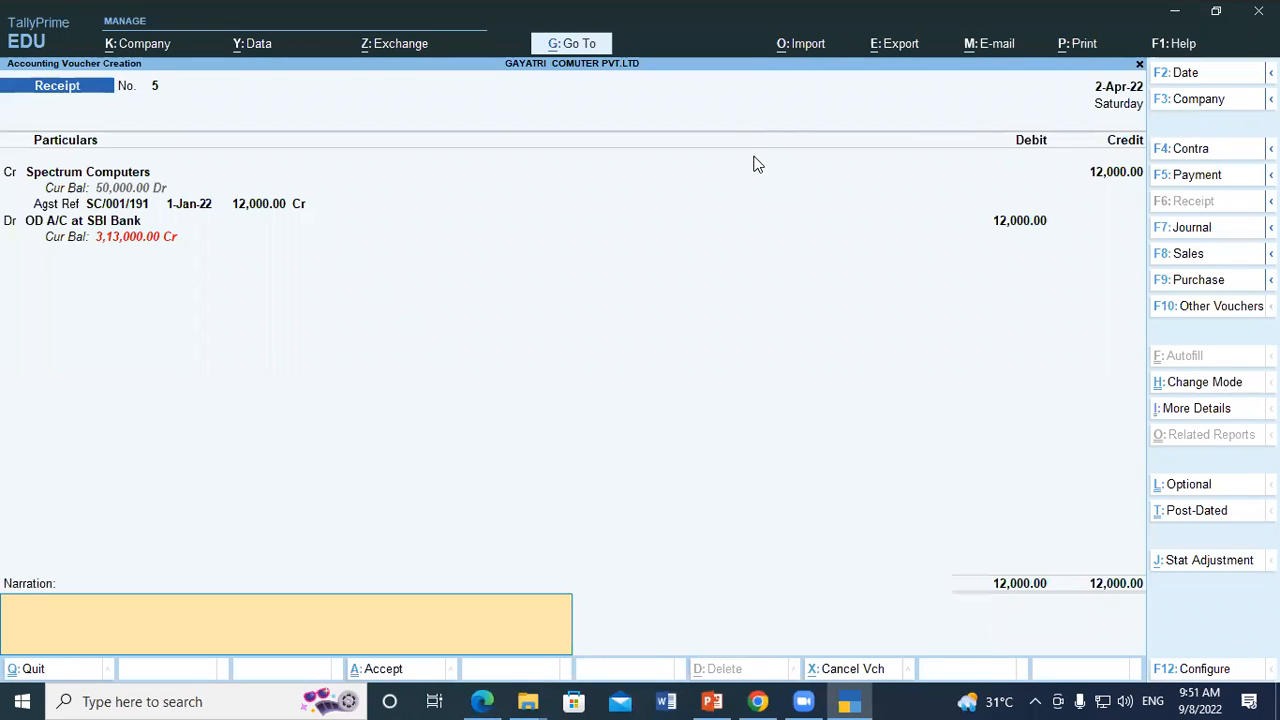
{"action": "key", "text": "Return"}
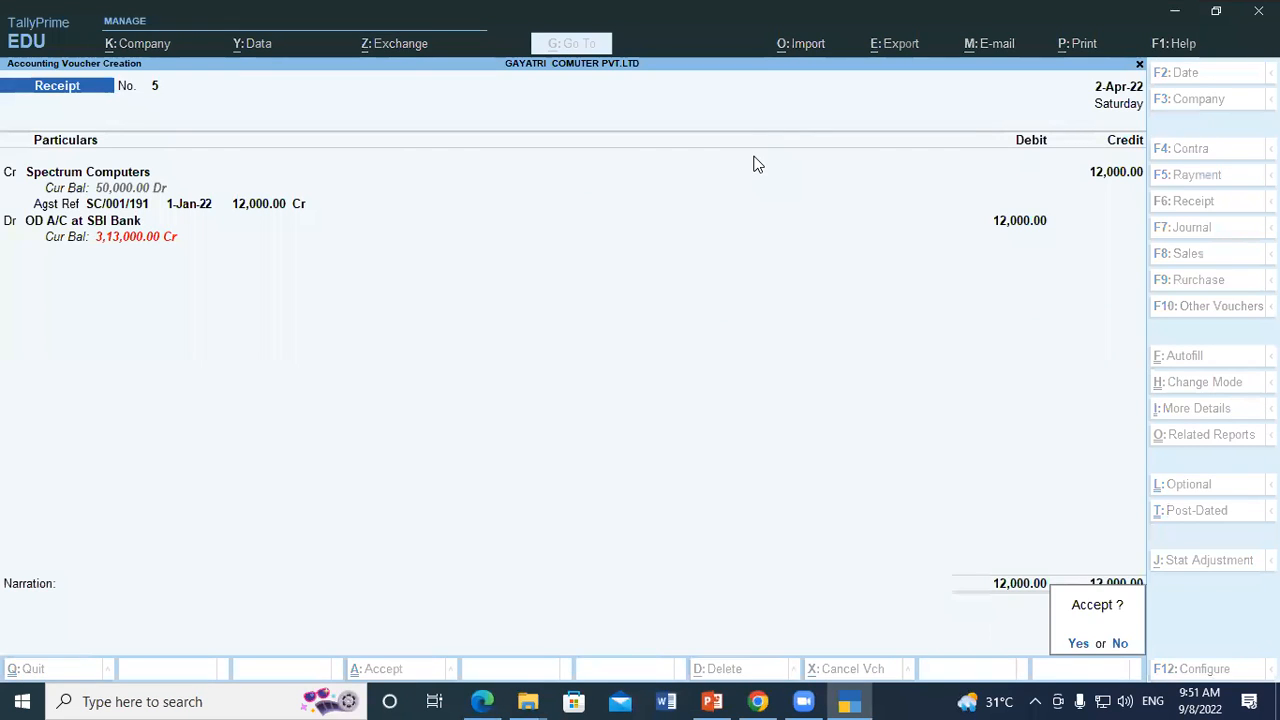
{"action": "key", "text": "Return"}
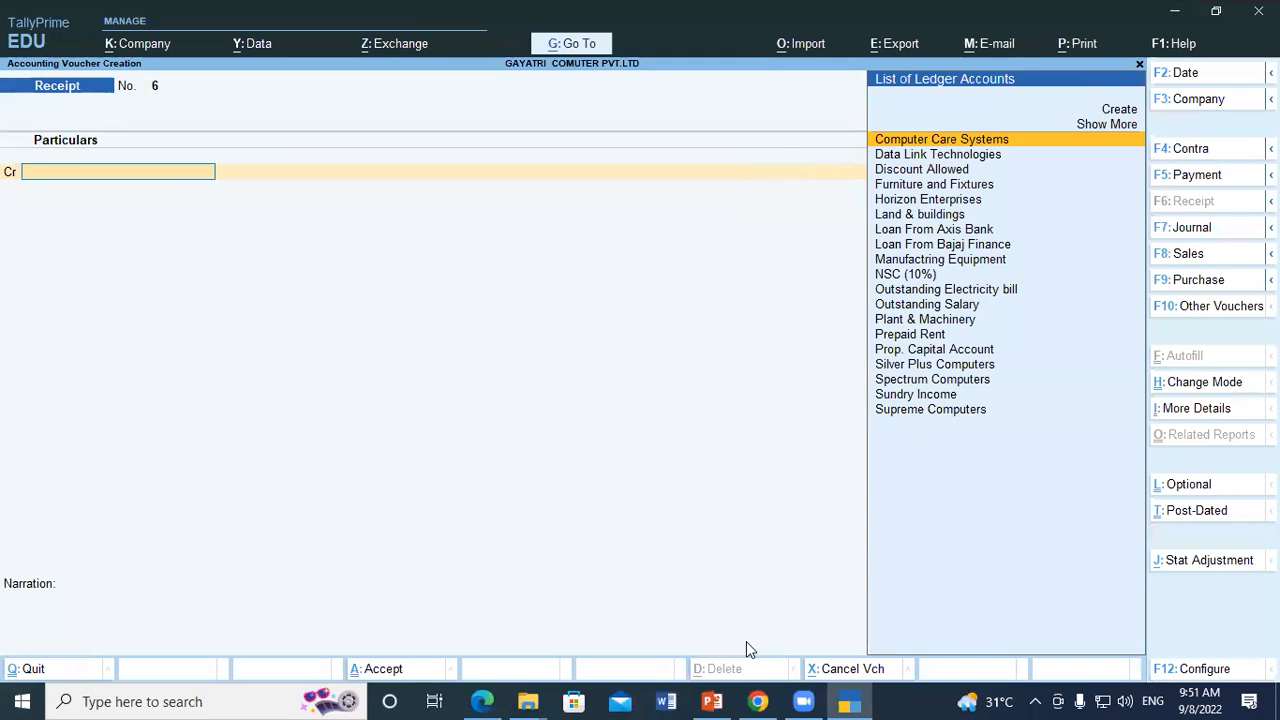
Switch to the exercise PDF in Edge, underline exercise 7's key phrases, circle the 1% discount and write 10% beside it.
{"action": "left_click", "coordinate": [482, 701]}
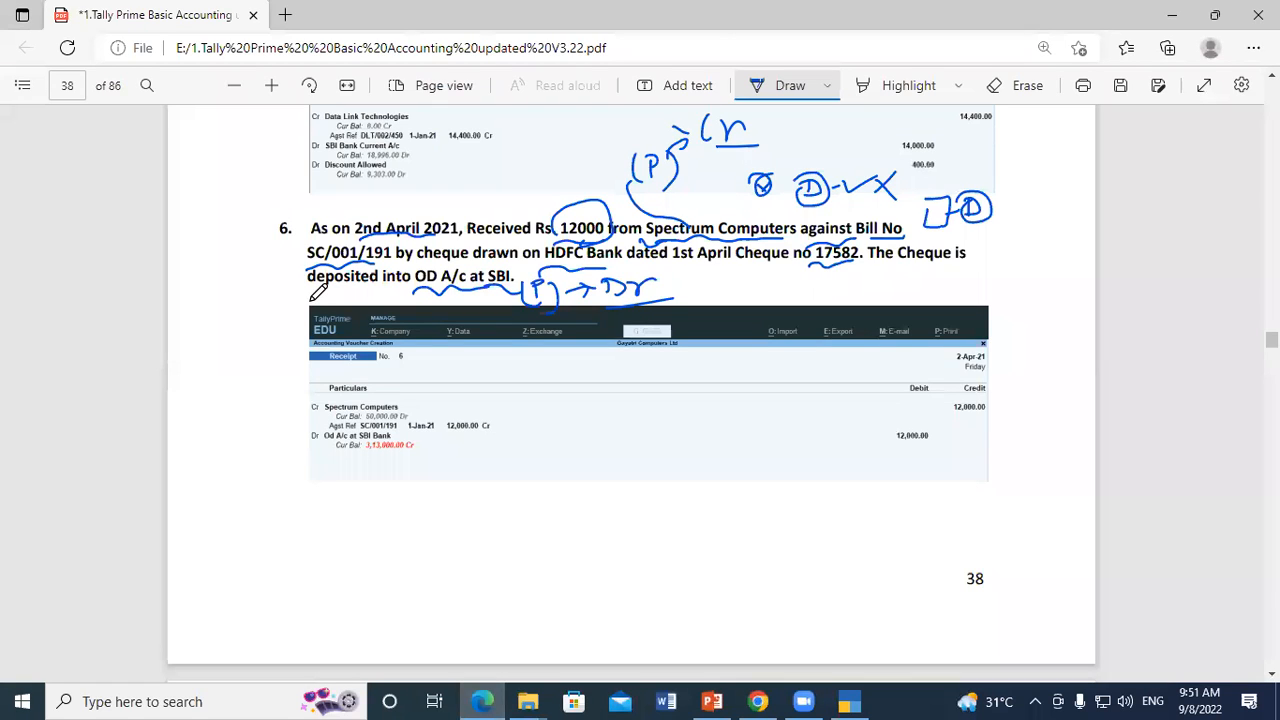
{"action": "scroll", "coordinate": [324, 306], "scroll_direction": "down", "scroll_amount": 5}
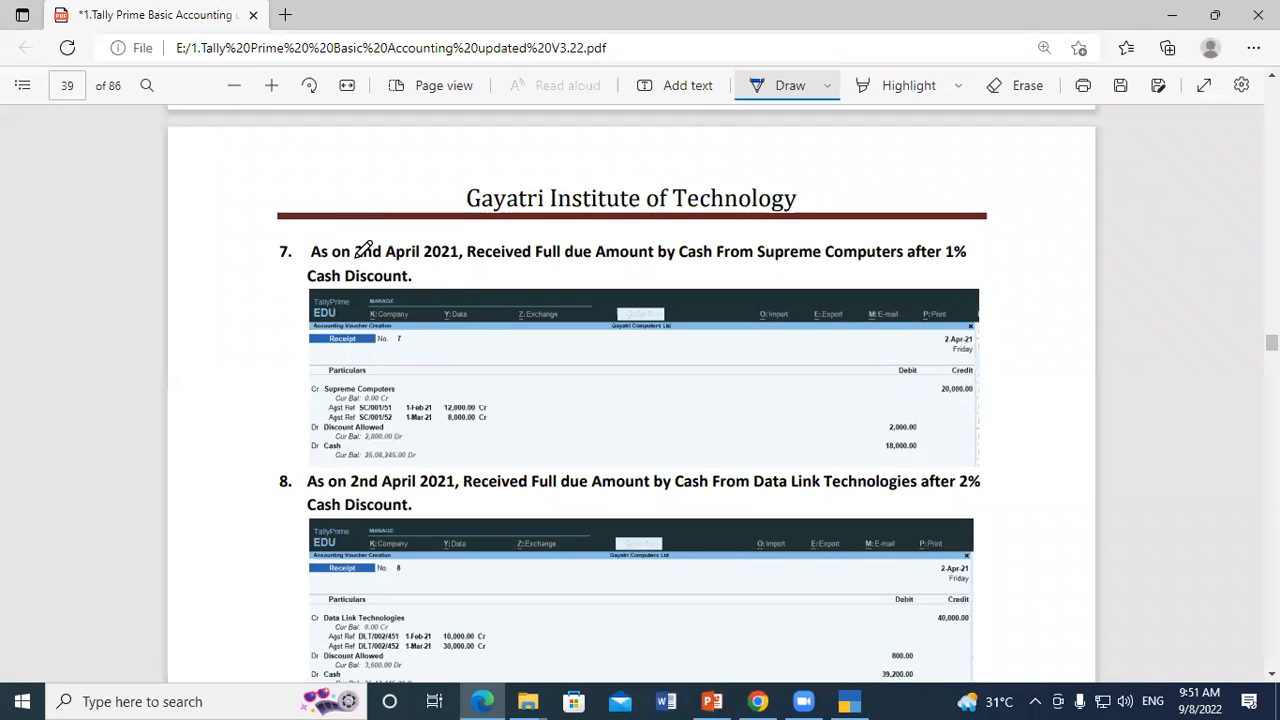
{"action": "left_click_drag", "start_coordinate": [358, 268], "coordinate": [944, 267]}
{"action": "mouse_move", "coordinate": [930, 276]}
{"action": "left_mouse_down"}
{"action": "mouse_move", "coordinate": [964, 244]}
{"action": "mouse_move", "coordinate": [948, 238]}
{"action": "mouse_move", "coordinate": [985, 248]}
{"action": "left_mouse_up"}
{"action": "left_click_drag", "start_coordinate": [998, 234], "coordinate": [1006, 243]}
{"action": "left_click_drag", "start_coordinate": [1017, 234], "coordinate": [1014, 248]}
{"action": "left_click_drag", "start_coordinate": [1033, 243], "coordinate": [1034, 244]}
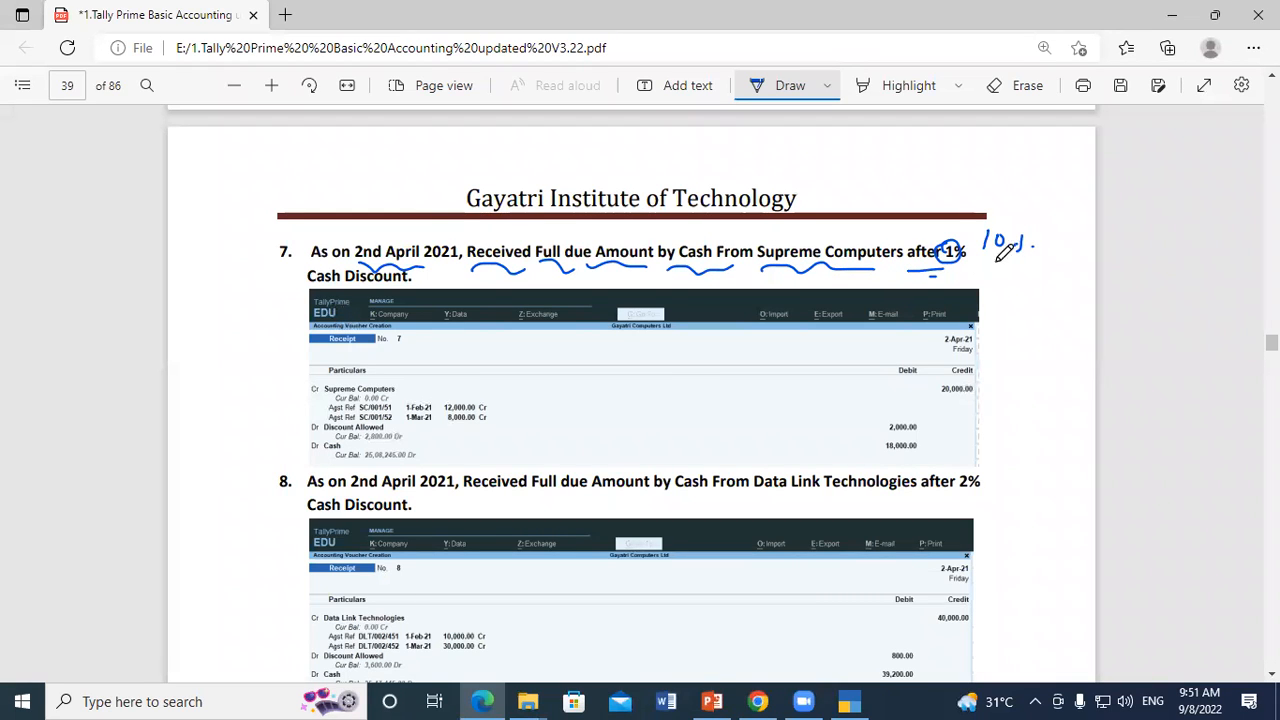
Tick exercise 7, circle Supreme Computers and the handwritten 10%, and mark the words due Amount in the PDF.
{"action": "left_click_drag", "start_coordinate": [284, 277], "coordinate": [309, 267]}
{"action": "mouse_move", "coordinate": [766, 261]}
{"action": "left_mouse_down"}
{"action": "mouse_move", "coordinate": [748, 248]}
{"action": "mouse_move", "coordinate": [786, 214]}
{"action": "mouse_move", "coordinate": [896, 220]}
{"action": "mouse_move", "coordinate": [906, 262]}
{"action": "mouse_move", "coordinate": [840, 276]}
{"action": "left_mouse_up"}
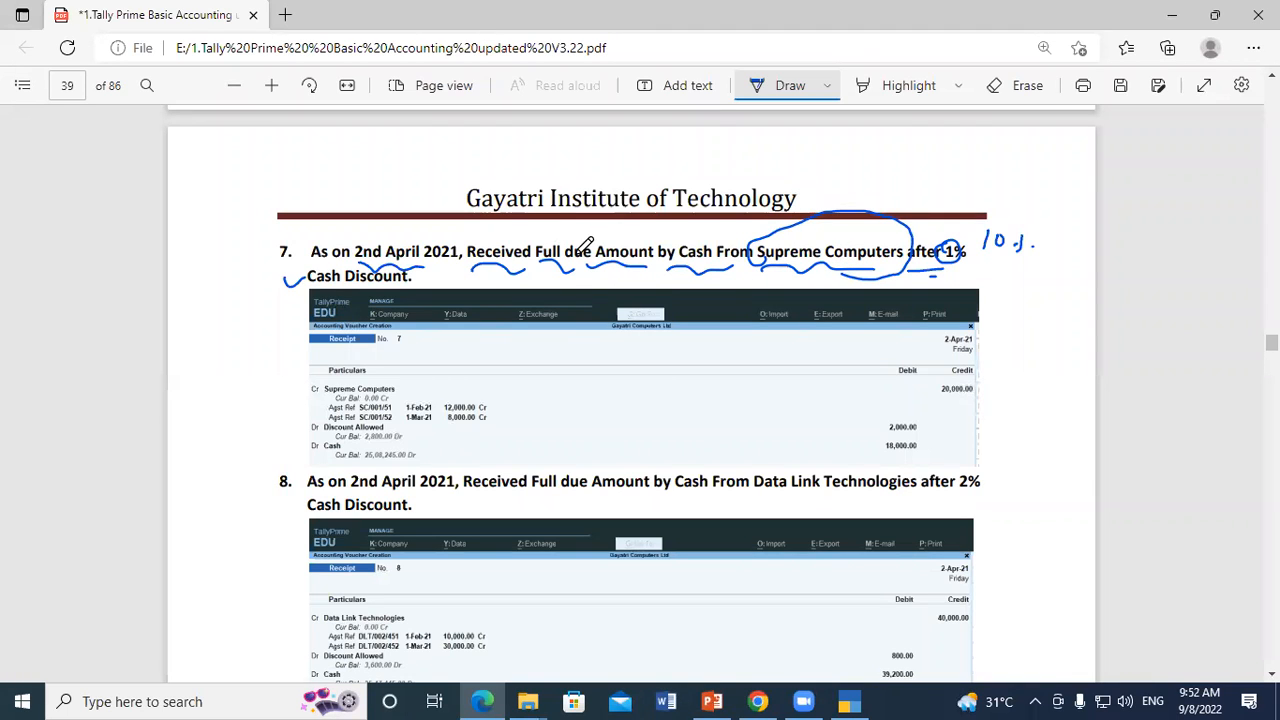
{"action": "mouse_move", "coordinate": [560, 260]}
{"action": "left_mouse_down"}
{"action": "mouse_move", "coordinate": [586, 220]}
{"action": "mouse_move", "coordinate": [645, 218]}
{"action": "mouse_move", "coordinate": [658, 236]}
{"action": "left_mouse_up"}
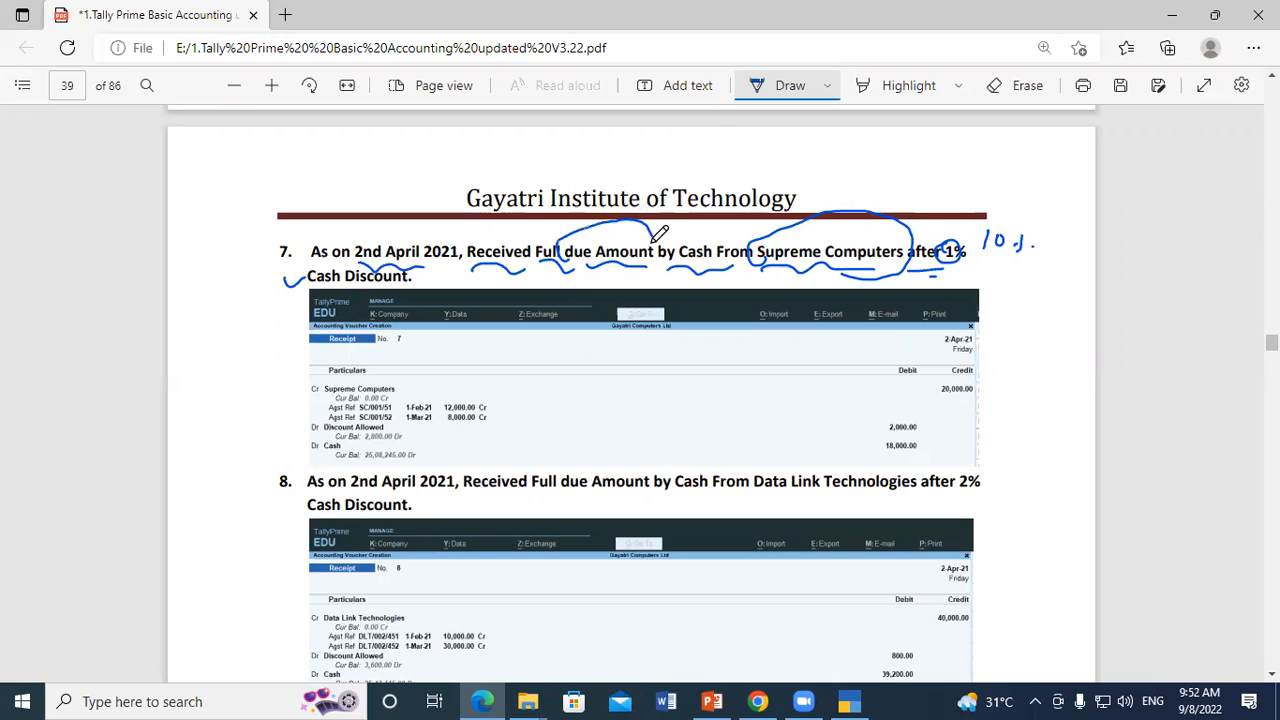
{"action": "mouse_move", "coordinate": [993, 263]}
{"action": "left_mouse_down"}
{"action": "mouse_move", "coordinate": [975, 233]}
{"action": "mouse_move", "coordinate": [1060, 250]}
{"action": "mouse_move", "coordinate": [990, 264]}
{"action": "mouse_move", "coordinate": [980, 238]}
{"action": "left_mouse_up"}
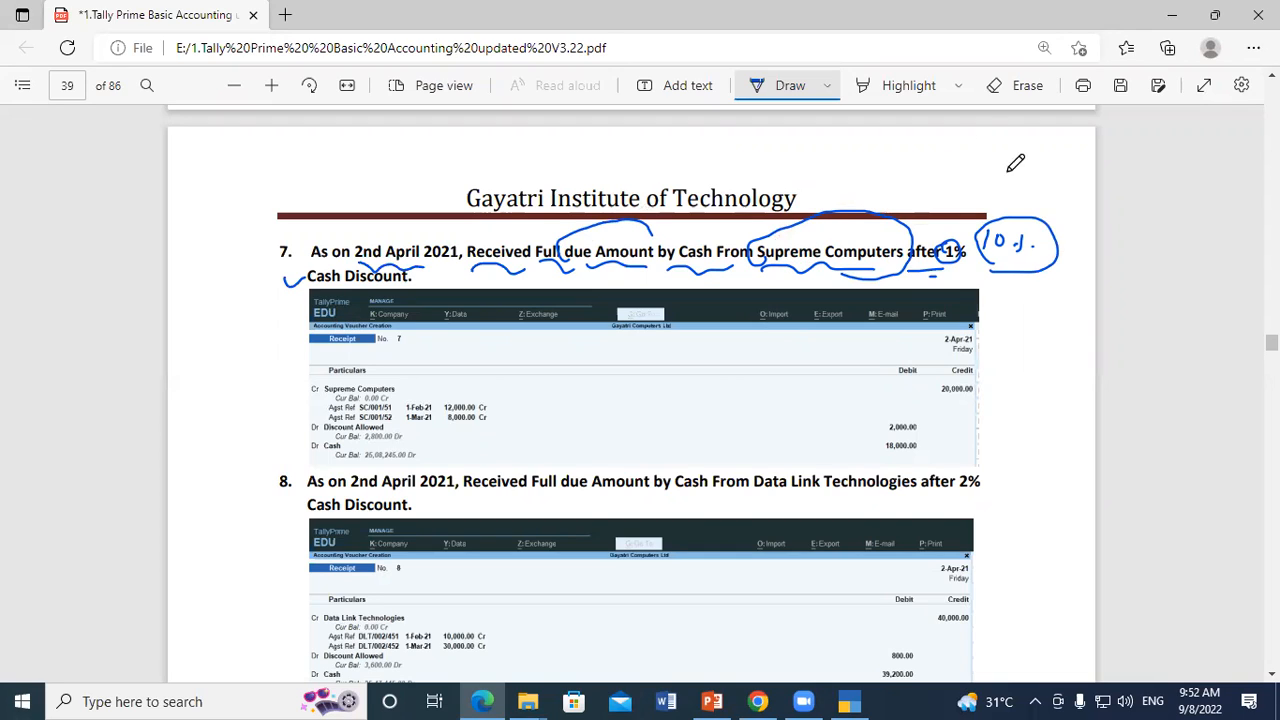
{"action": "left_click_drag", "start_coordinate": [1030, 294], "coordinate": [1068, 284]}
Switch to TallyPrime, select Supreme Computers as the receipt voucher's credit ledger and check its pending bills.
{"action": "left_click", "coordinate": [849, 701]}
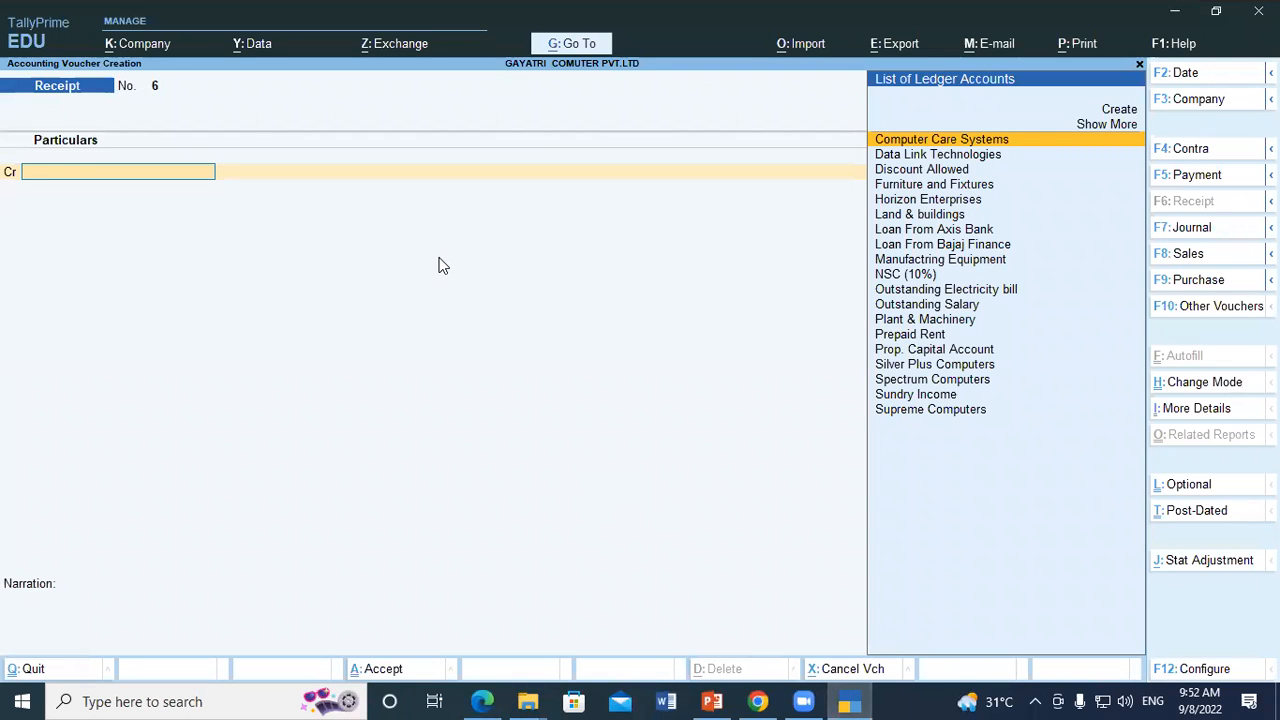
{"action": "type", "text": "Su"}
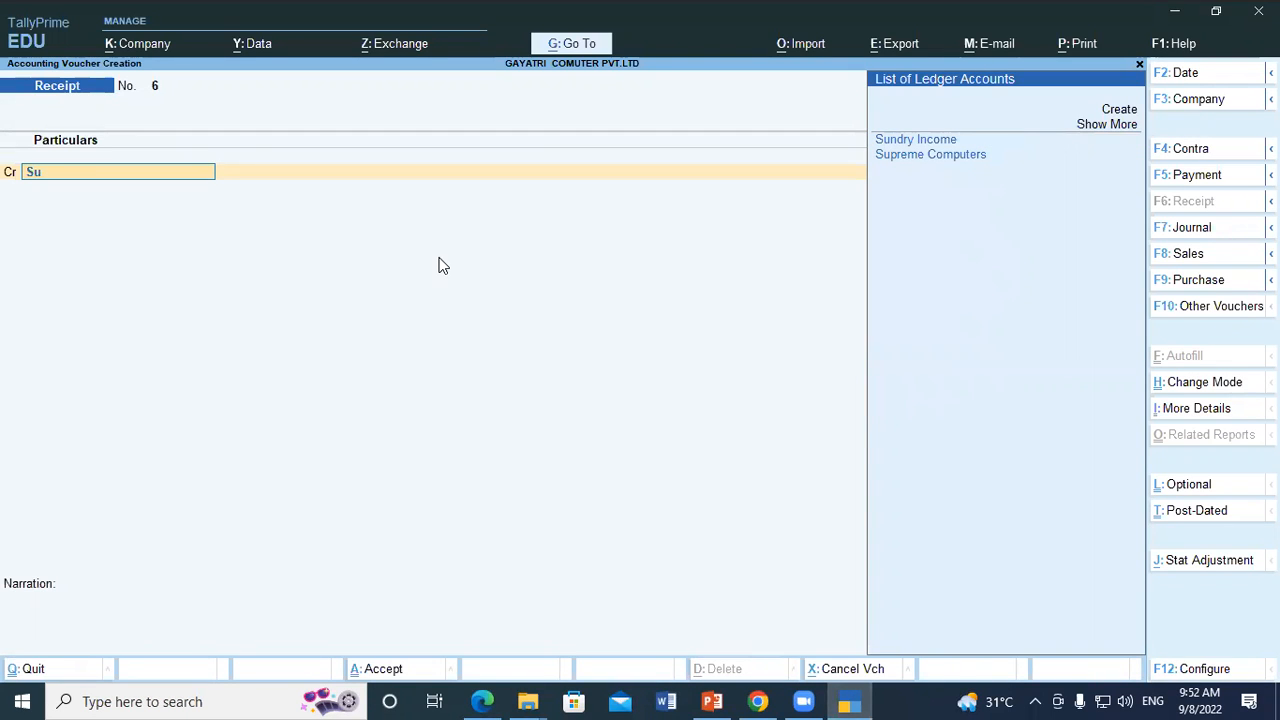
{"action": "key", "text": "Down"}
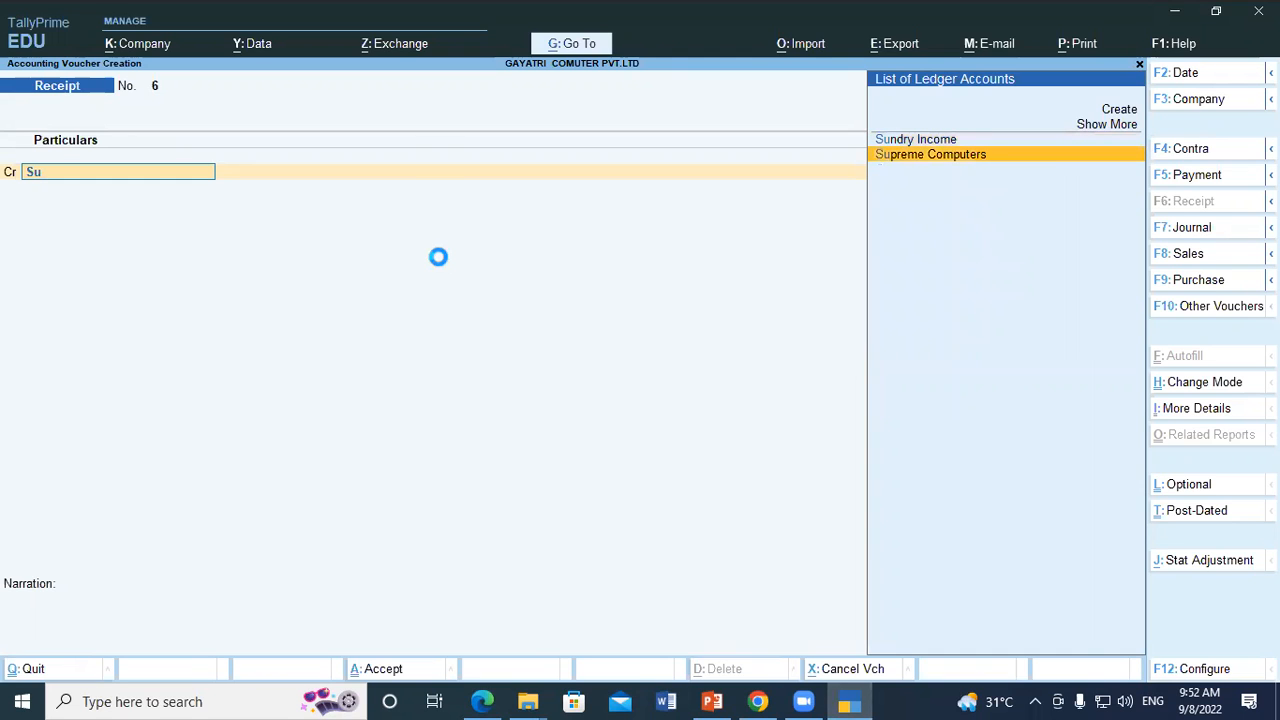
{"action": "key", "text": "Return"}
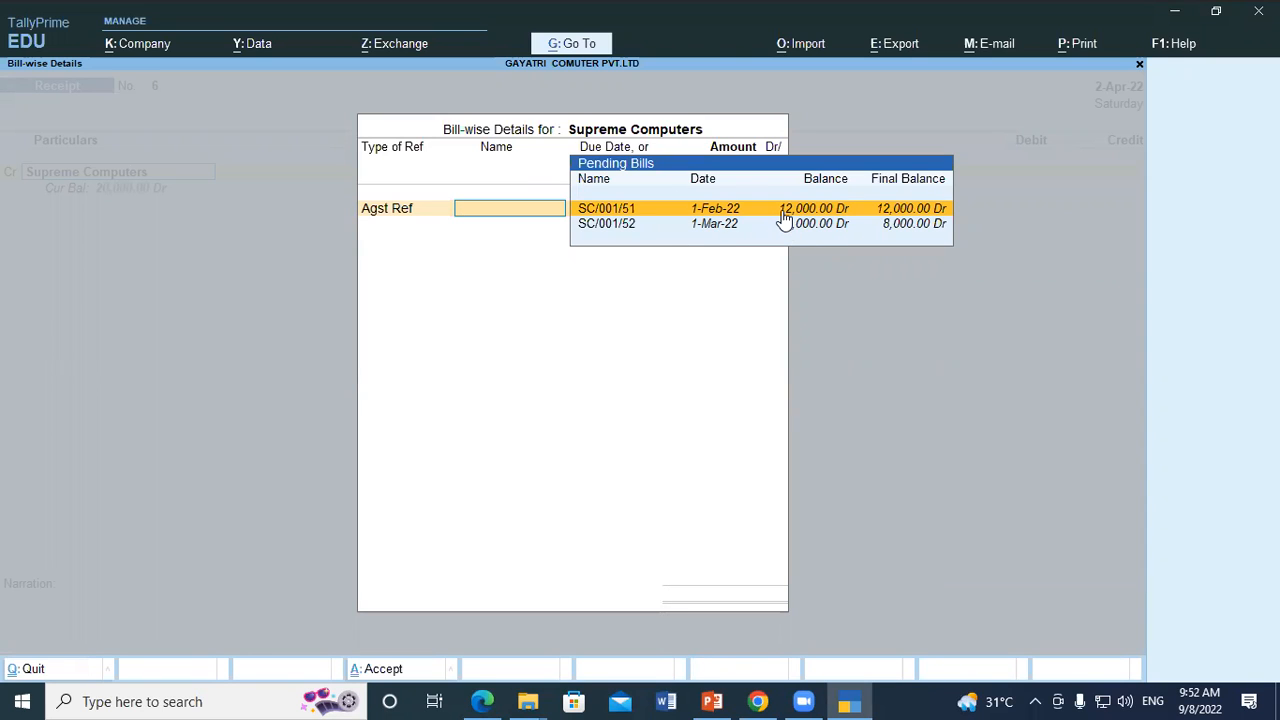
{"action": "key", "text": "Escape"}
{"action": "key", "text": "y"}
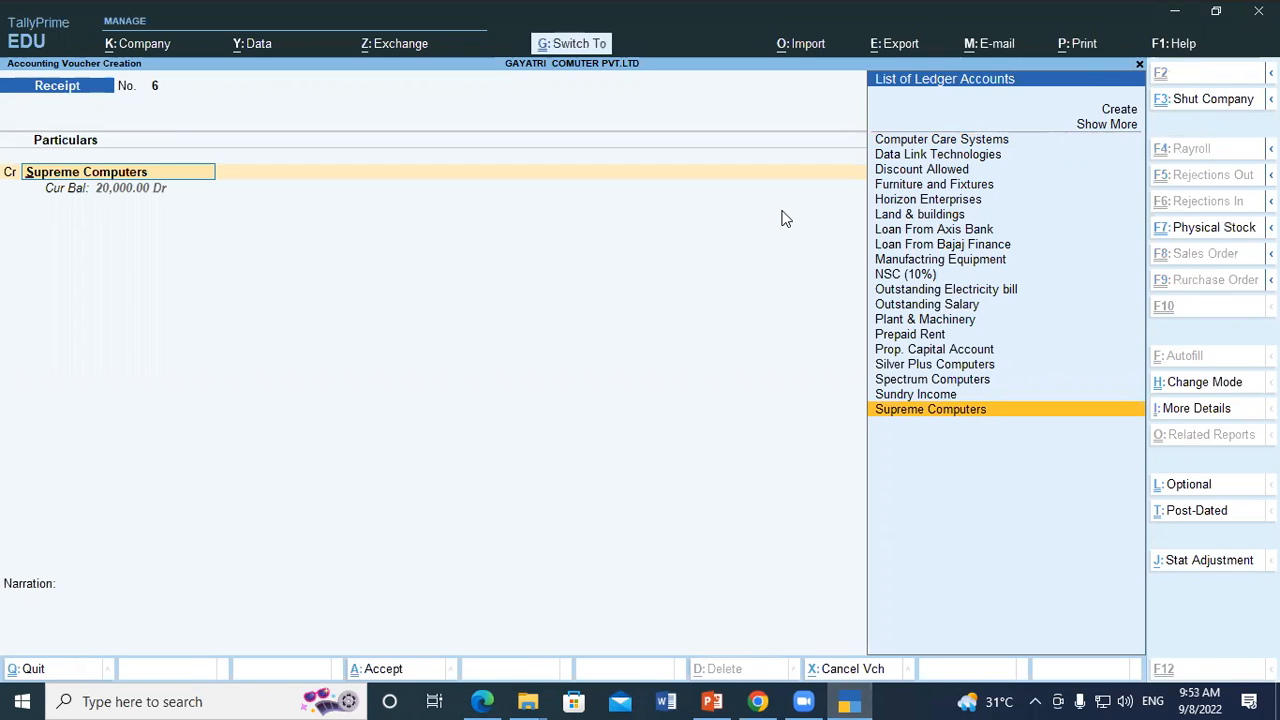
Calculate the 10% discount as 20000*10/100 in the built-in calculator and return to the voucher.
{"action": "key", "text": "ctrl+n"}
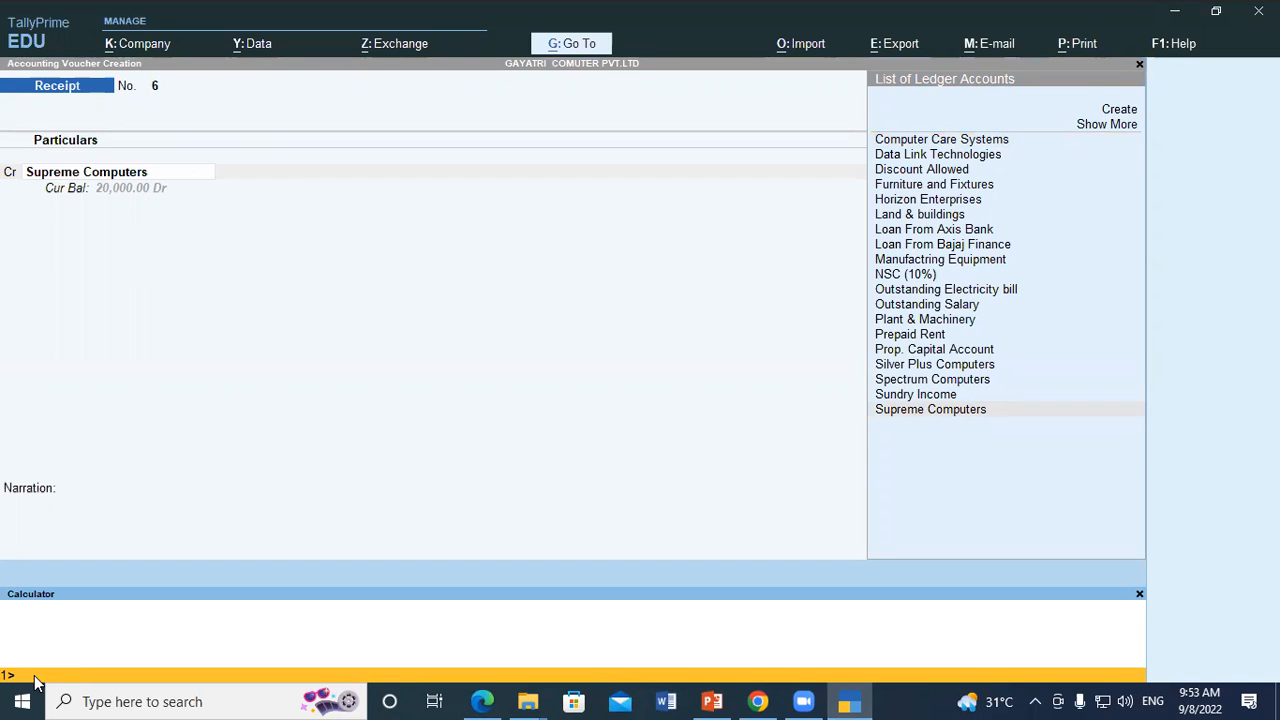
{"action": "type", "text": "200"}
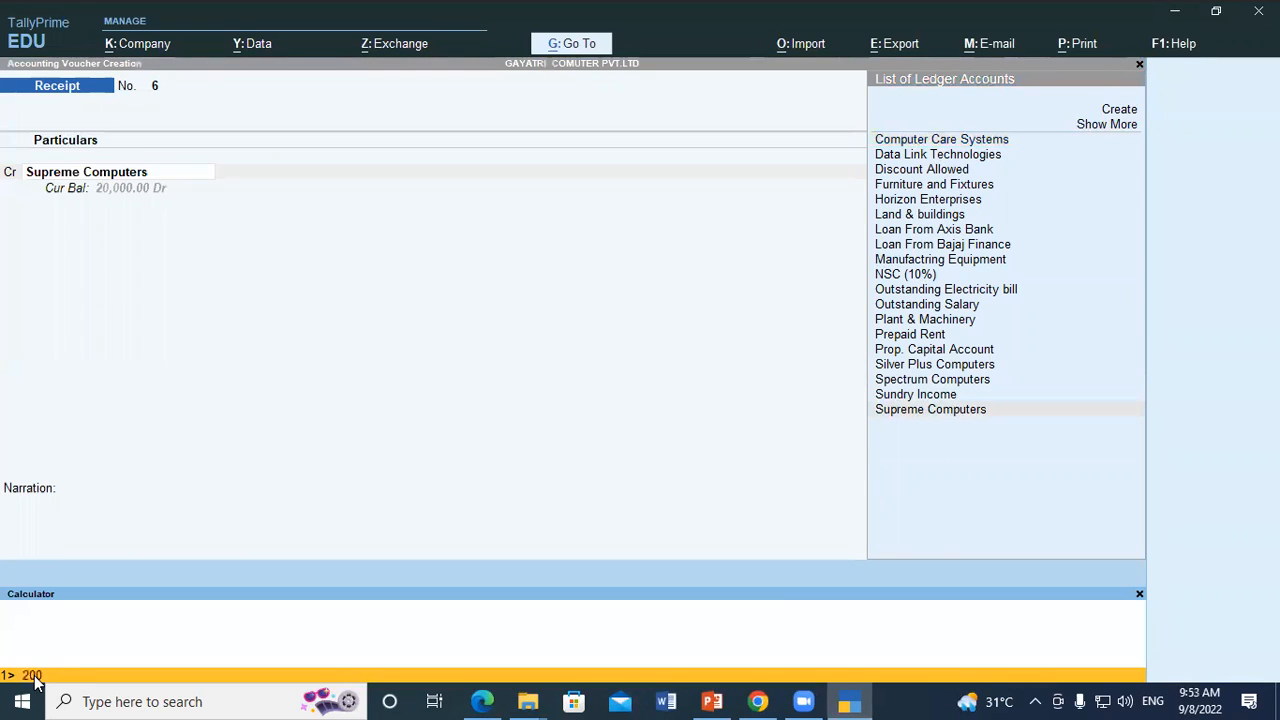
{"action": "type", "text": "00*10/100"}
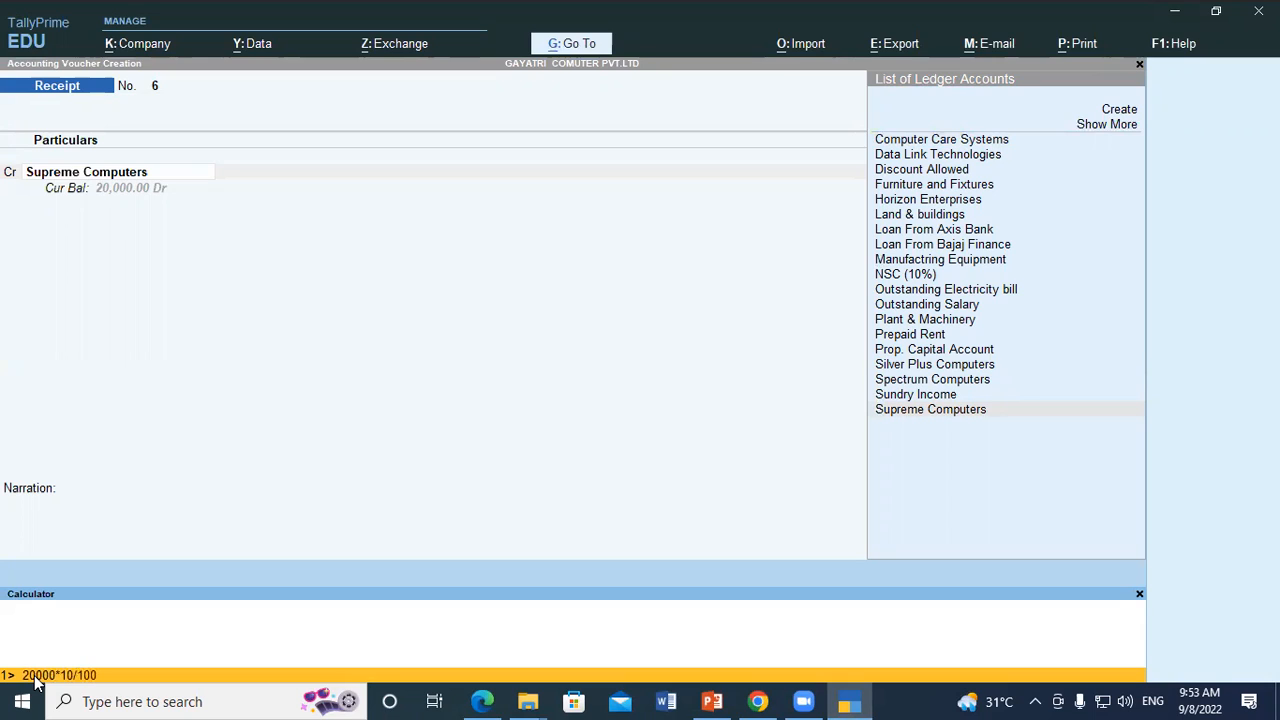
{"action": "key", "text": "Return"}
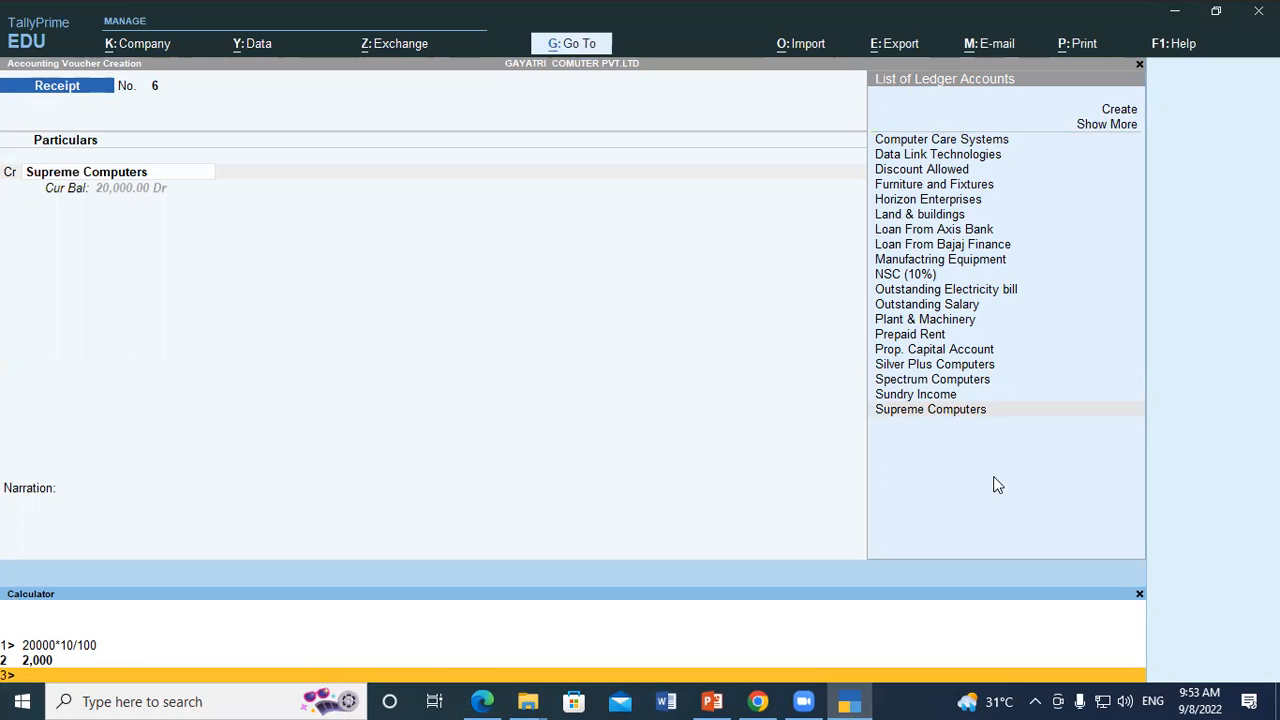
{"action": "key", "text": "ctrl"}
{"action": "key", "text": "ctrl+n"}
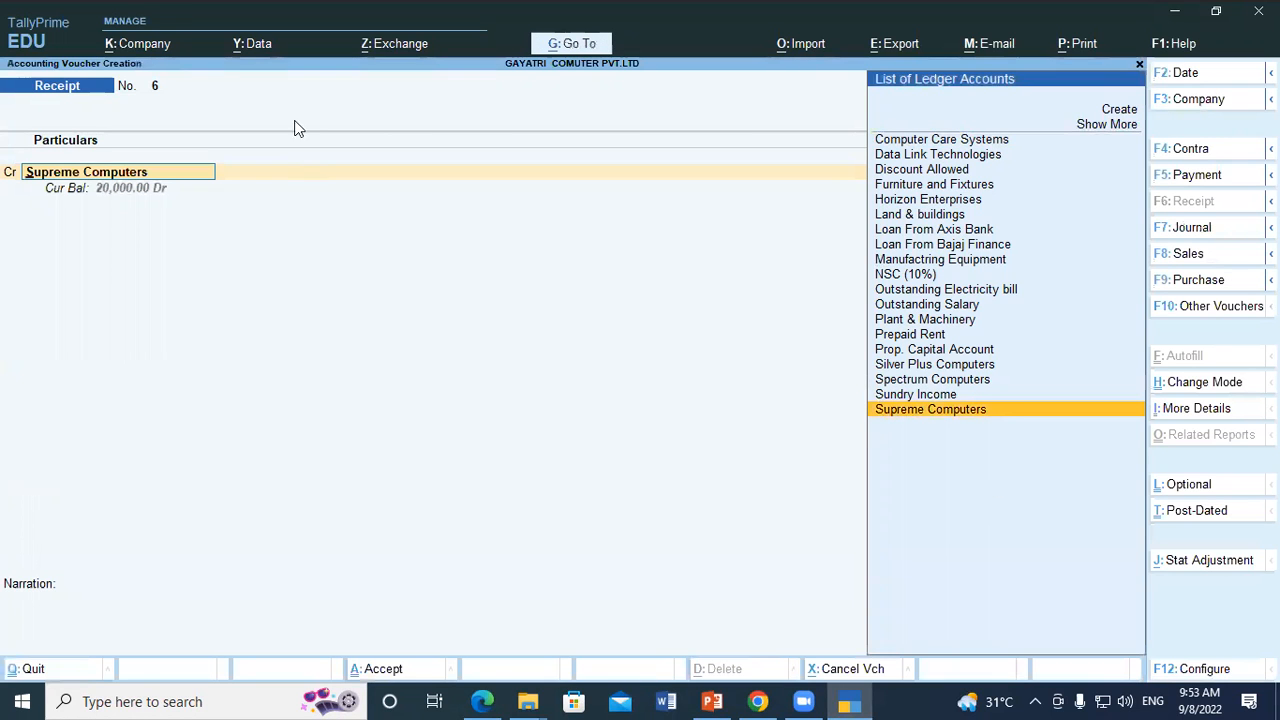
Allocate 12,000 of the Supreme Computers receipt against pending bill SC/001/51.
{"action": "key", "text": "Return"}
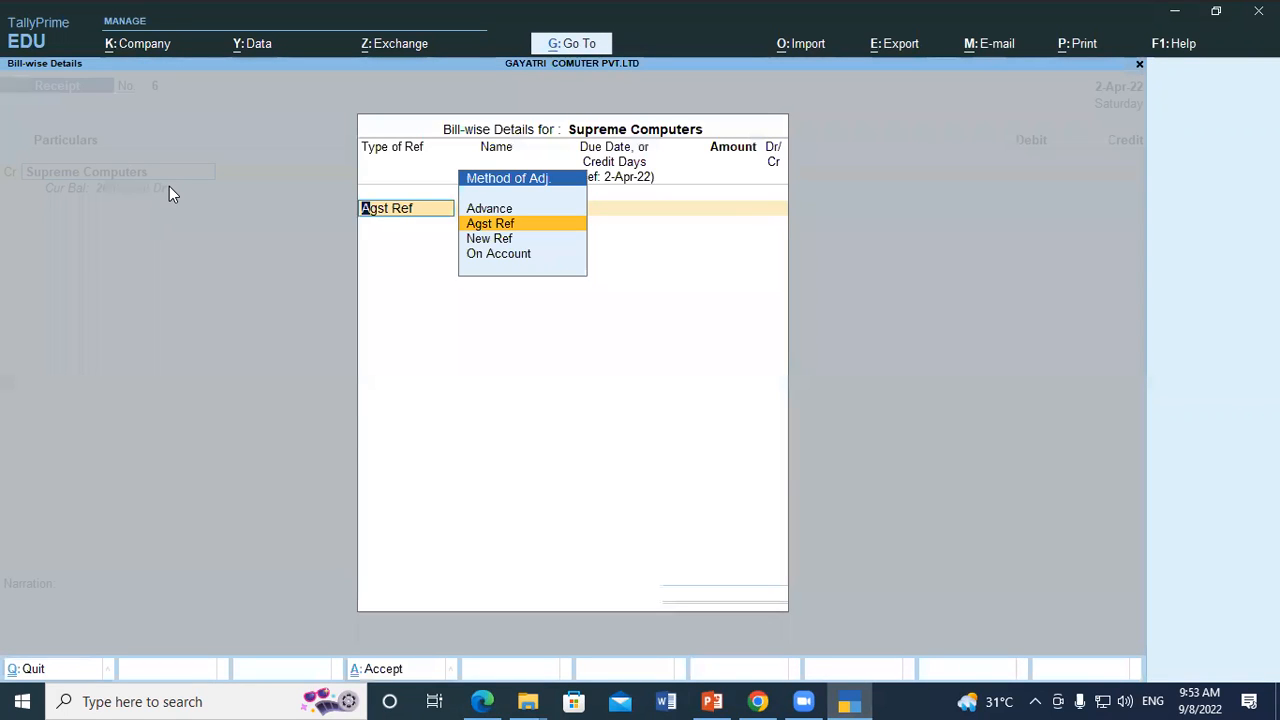
{"action": "key", "text": "Return"}
{"action": "key", "text": "Return"}
{"action": "key", "text": "Return"}
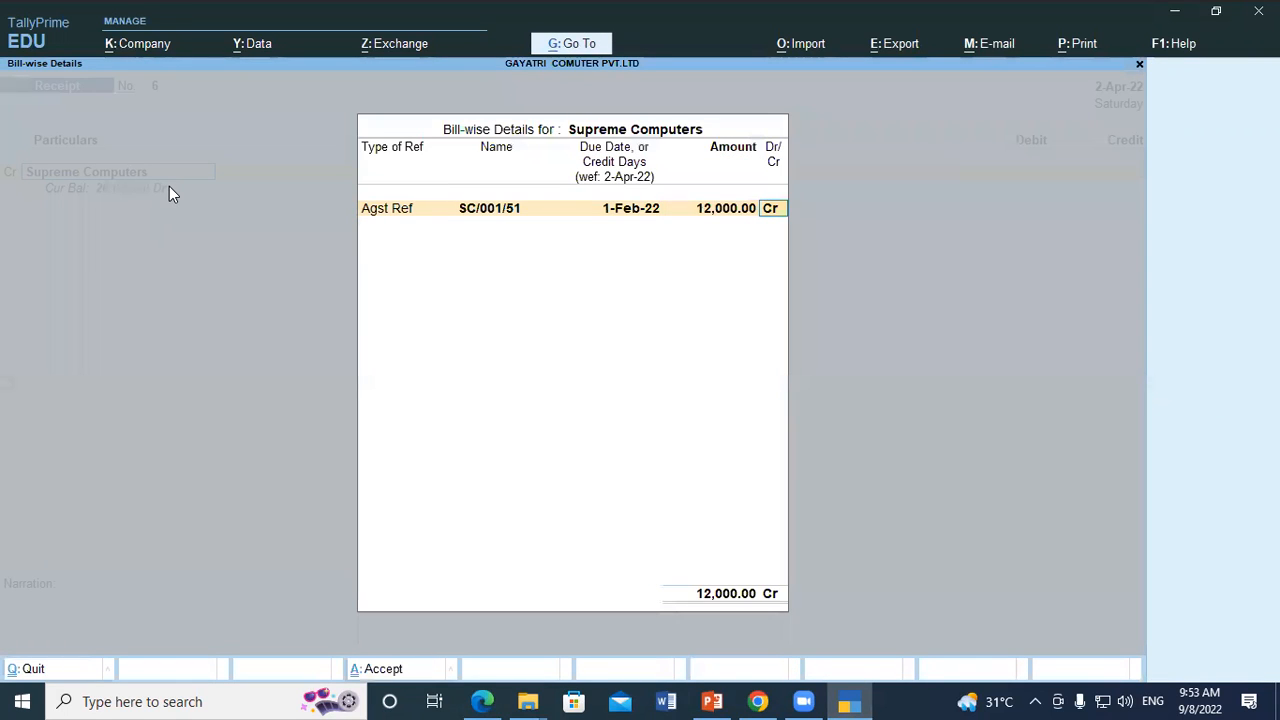
{"action": "key", "text": "Return"}
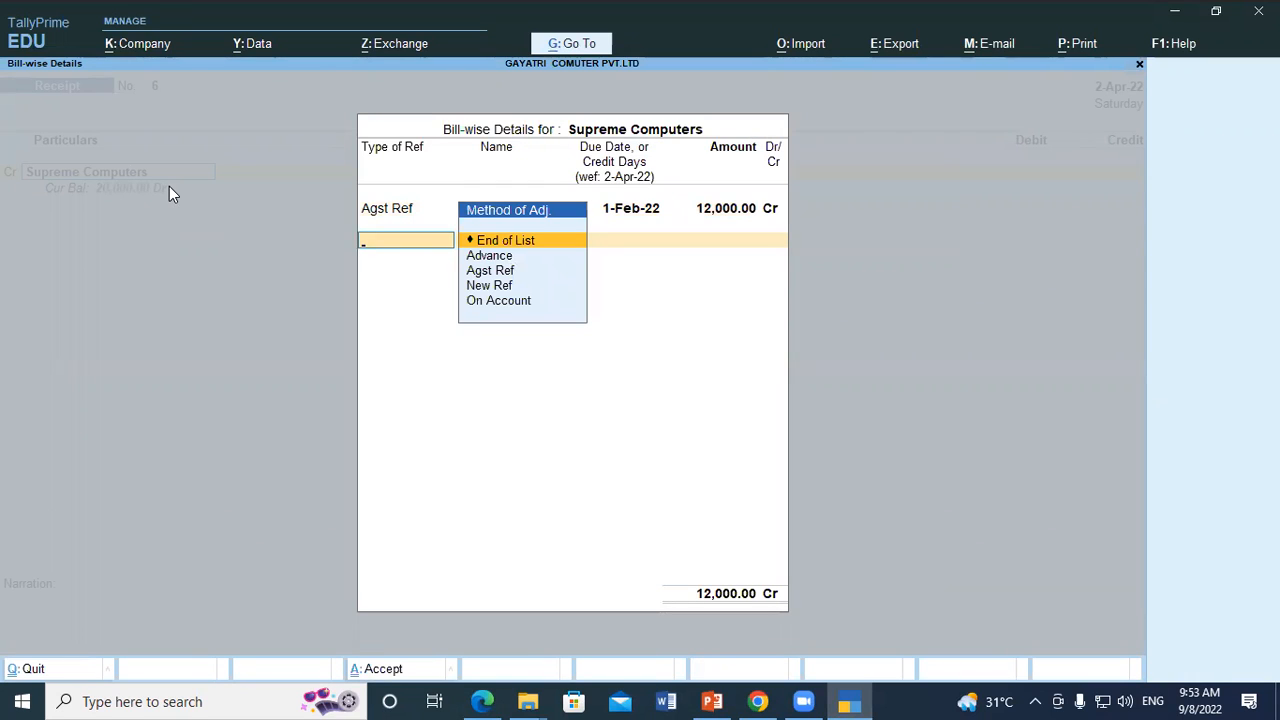
Add a second Agst Ref allocation of 8,000 against bill SC/001/52 and finish the bill-wise details.
{"action": "key", "text": "Down"}
{"action": "key", "text": "Down"}
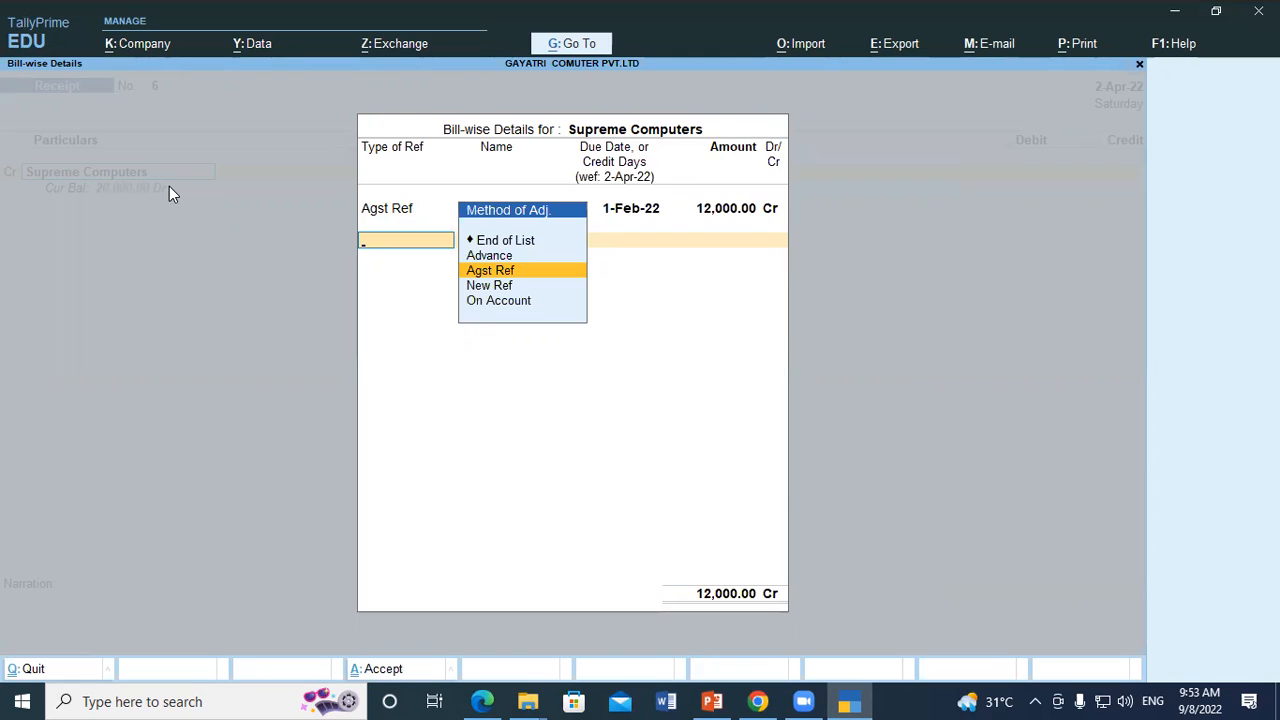
{"action": "key", "text": "Up"}
{"action": "key", "text": "Up"}
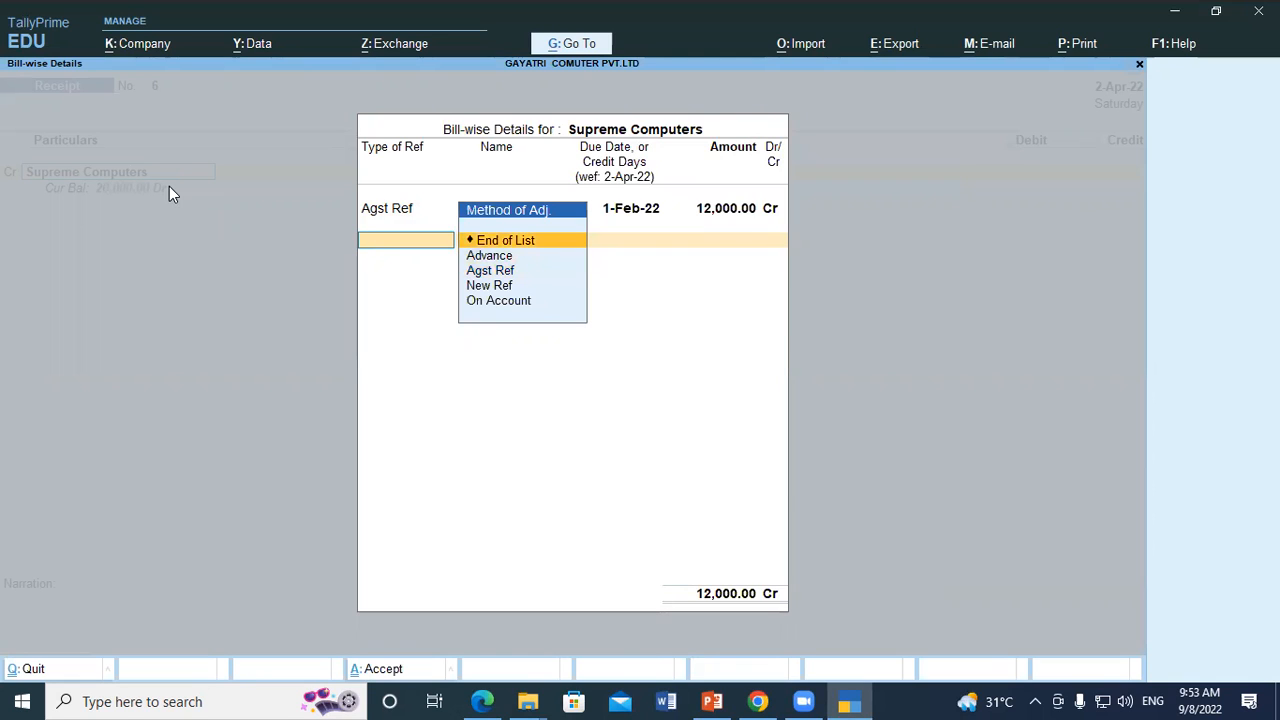
{"action": "key", "text": "Down"}
{"action": "key", "text": "Down"}
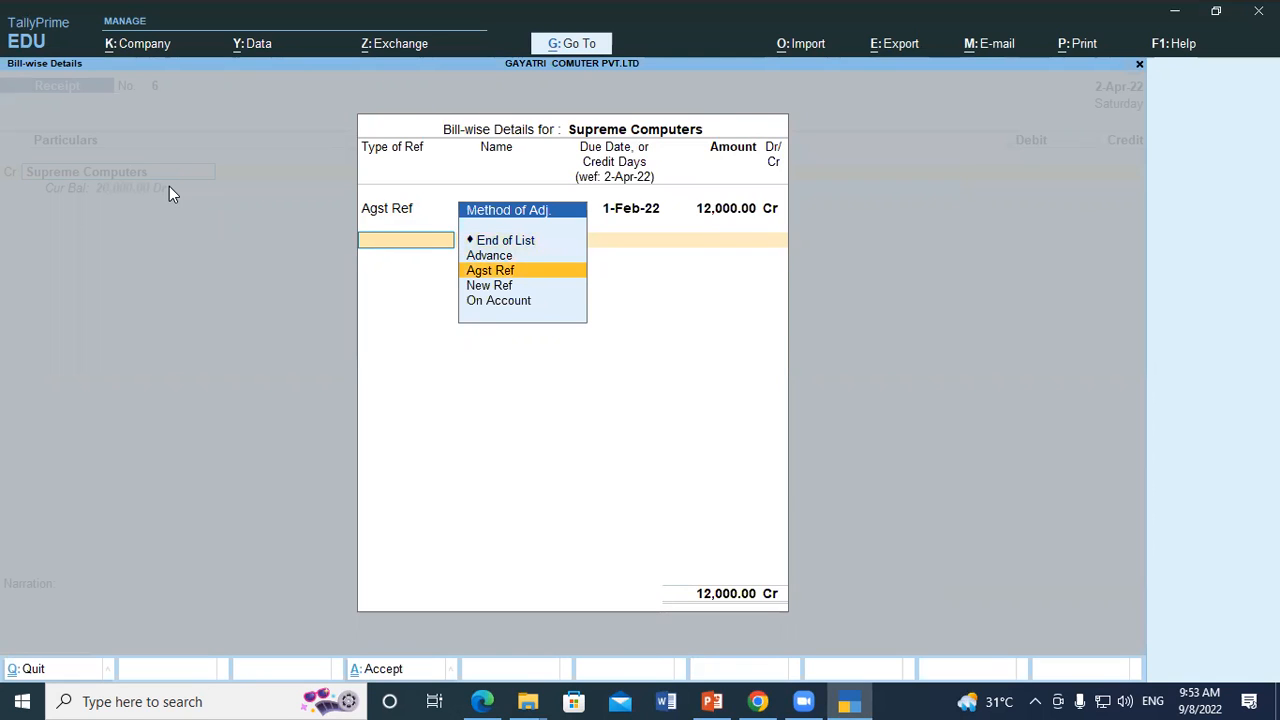
{"action": "key", "text": "Return"}
{"action": "key", "text": "Return"}
{"action": "key", "text": "Return"}
{"action": "key", "text": "Return"}
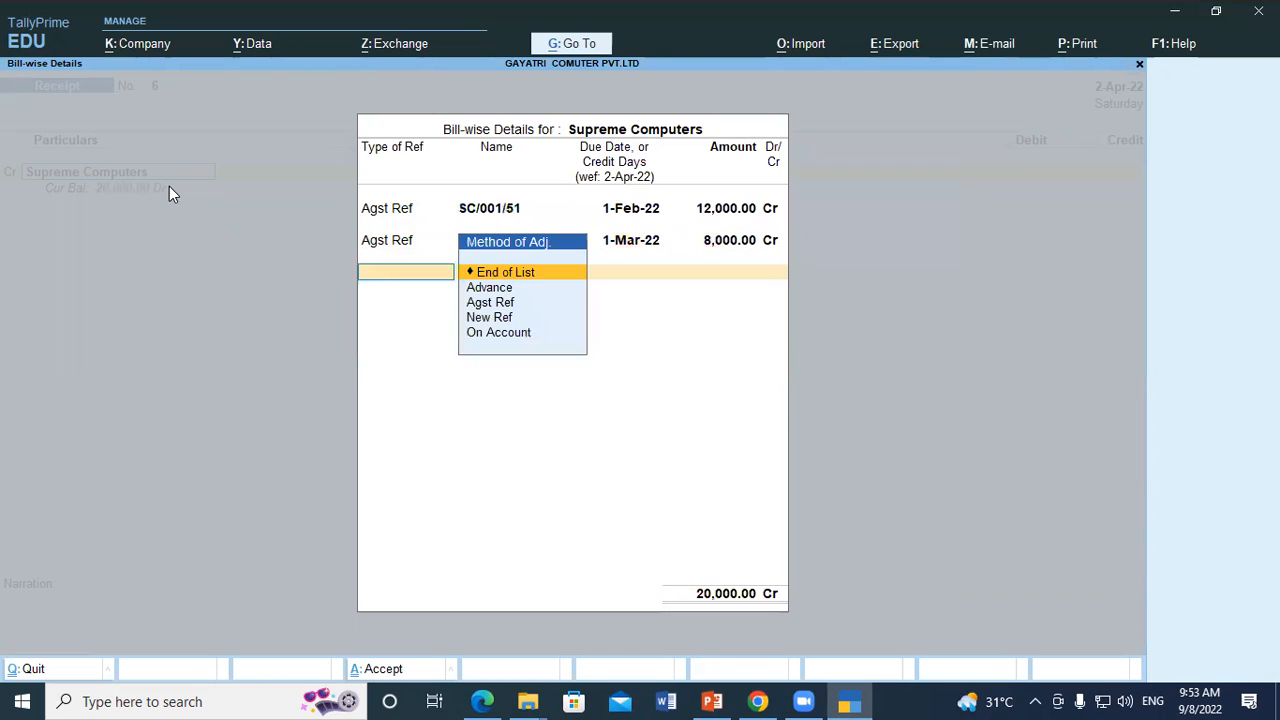
{"action": "key", "text": "Return"}
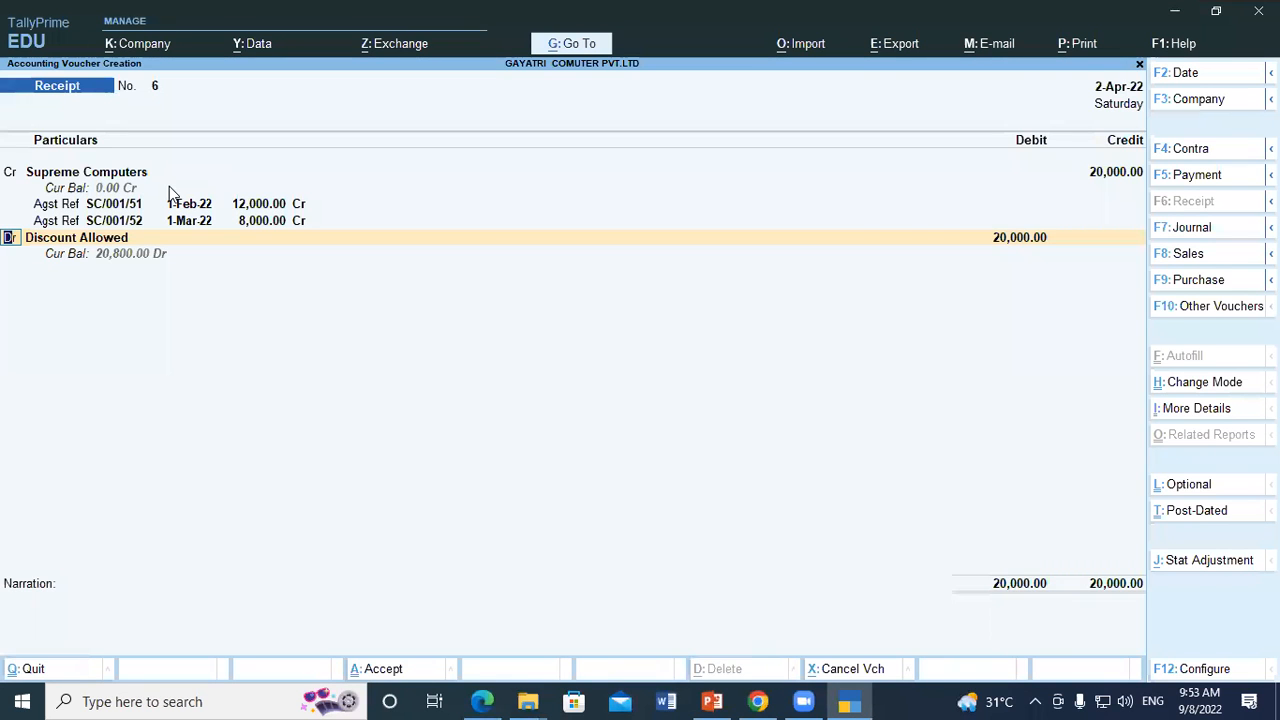
Replace the suggested debit ledger with Cash and debit it with 18,000.
{"action": "key", "text": "Return"}
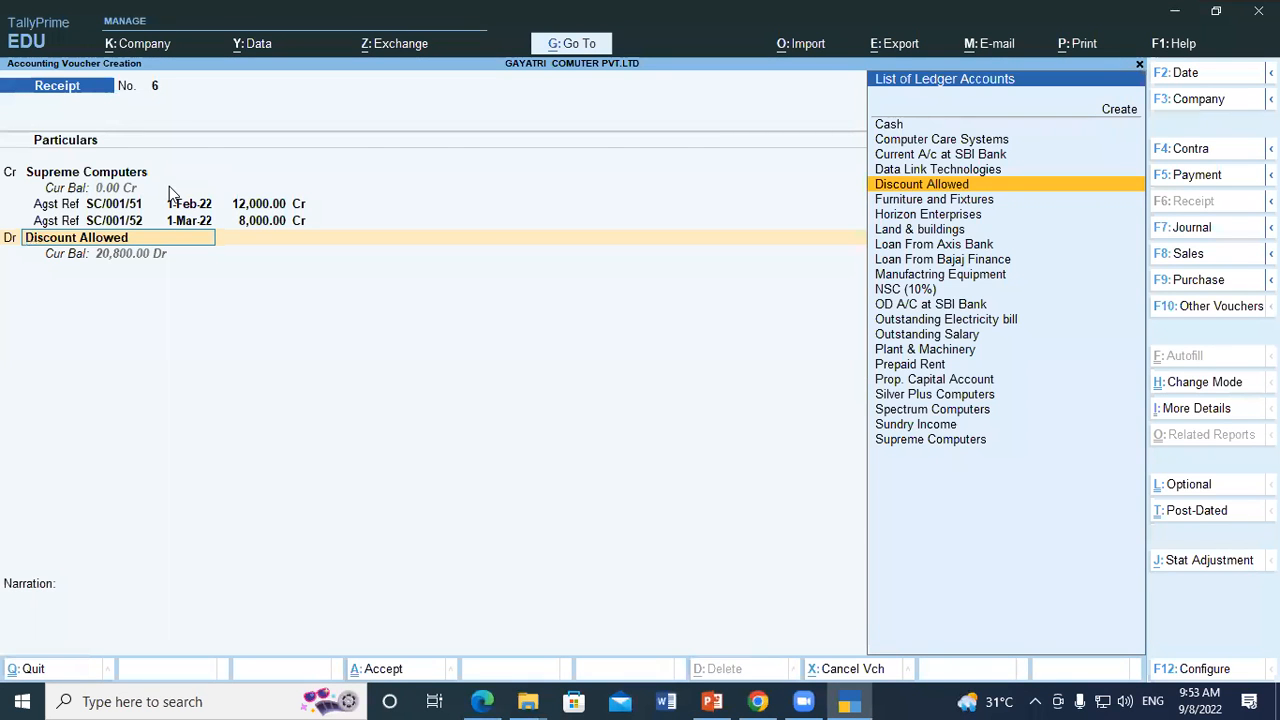
{"action": "type", "text": "Cash"}
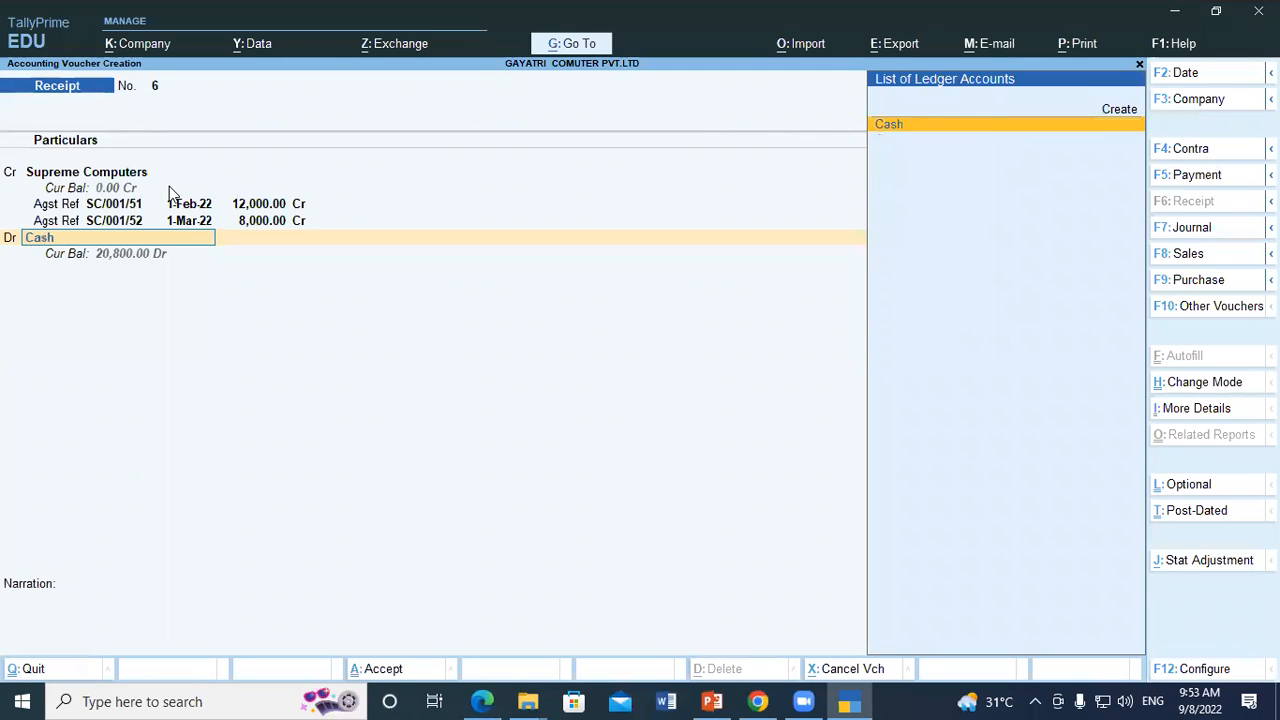
{"action": "key", "text": "Return"}
{"action": "type", "text": "18000"}
{"action": "key", "text": "Return"}
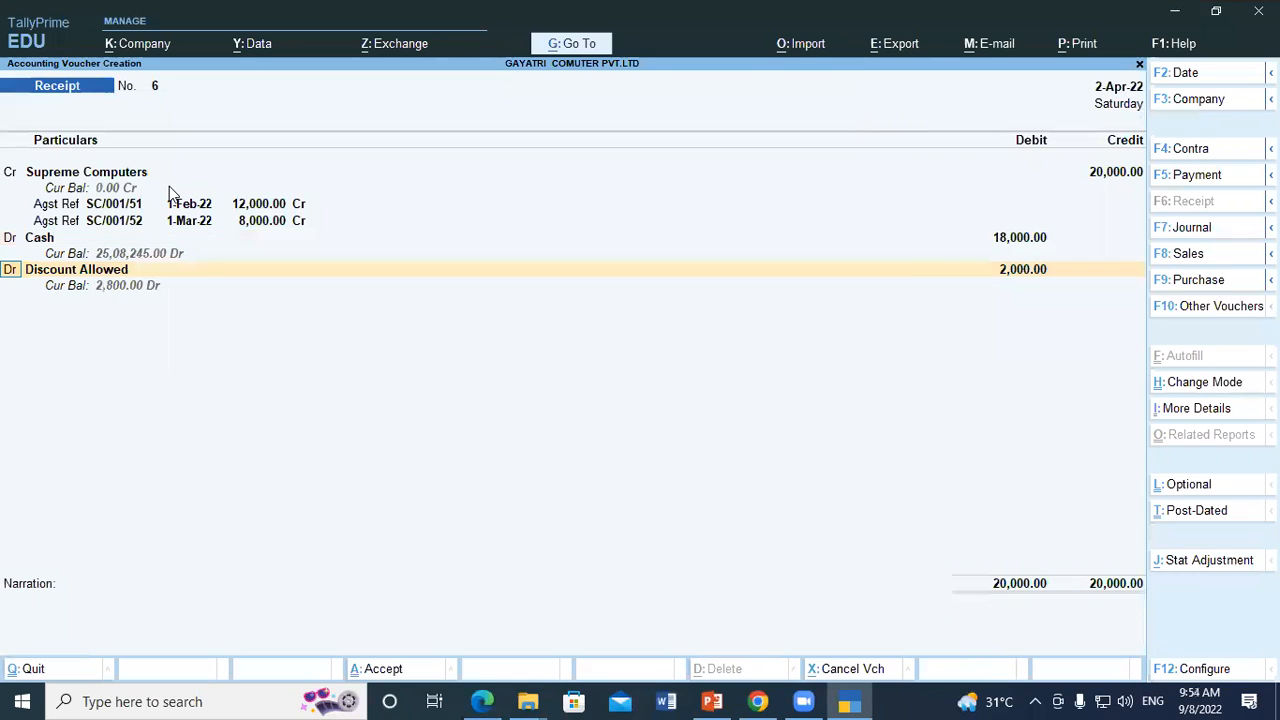
Accept the 2,000 debit to Discount Allowed and save the receipt without a narration.
{"action": "key", "text": "Return"}
{"action": "key", "text": "Return"}
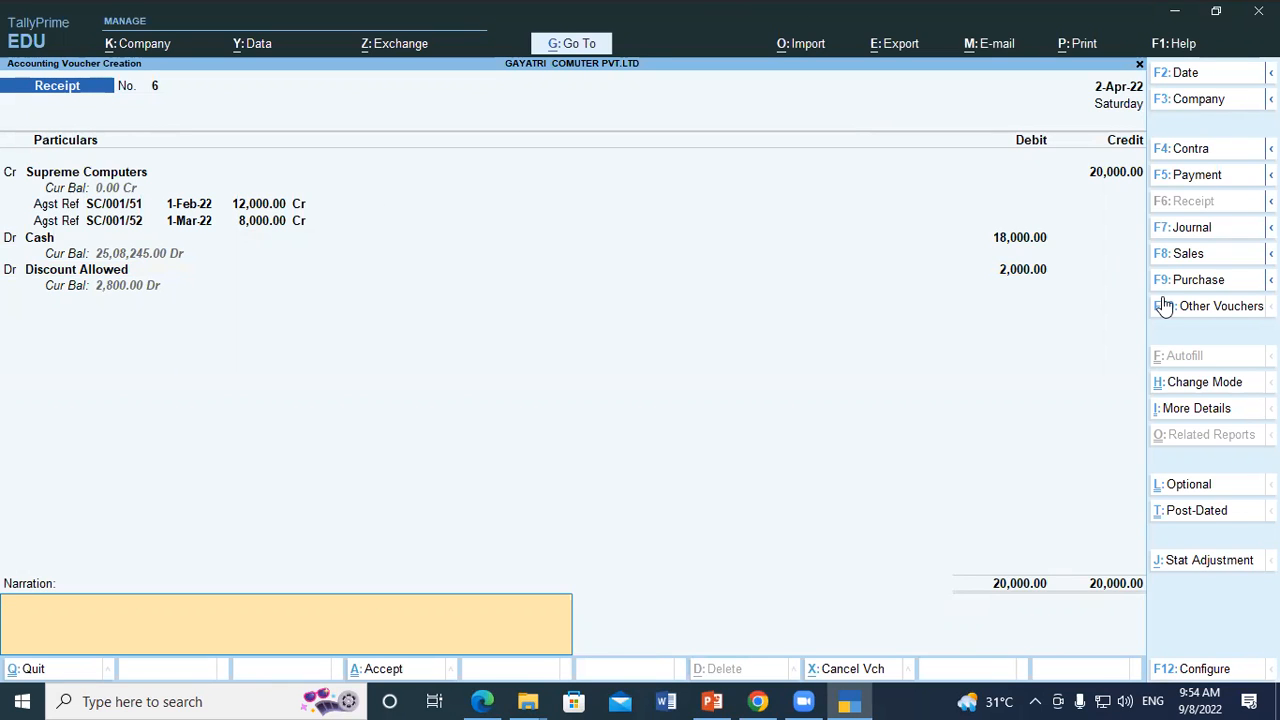
{"action": "key", "text": "Return"}
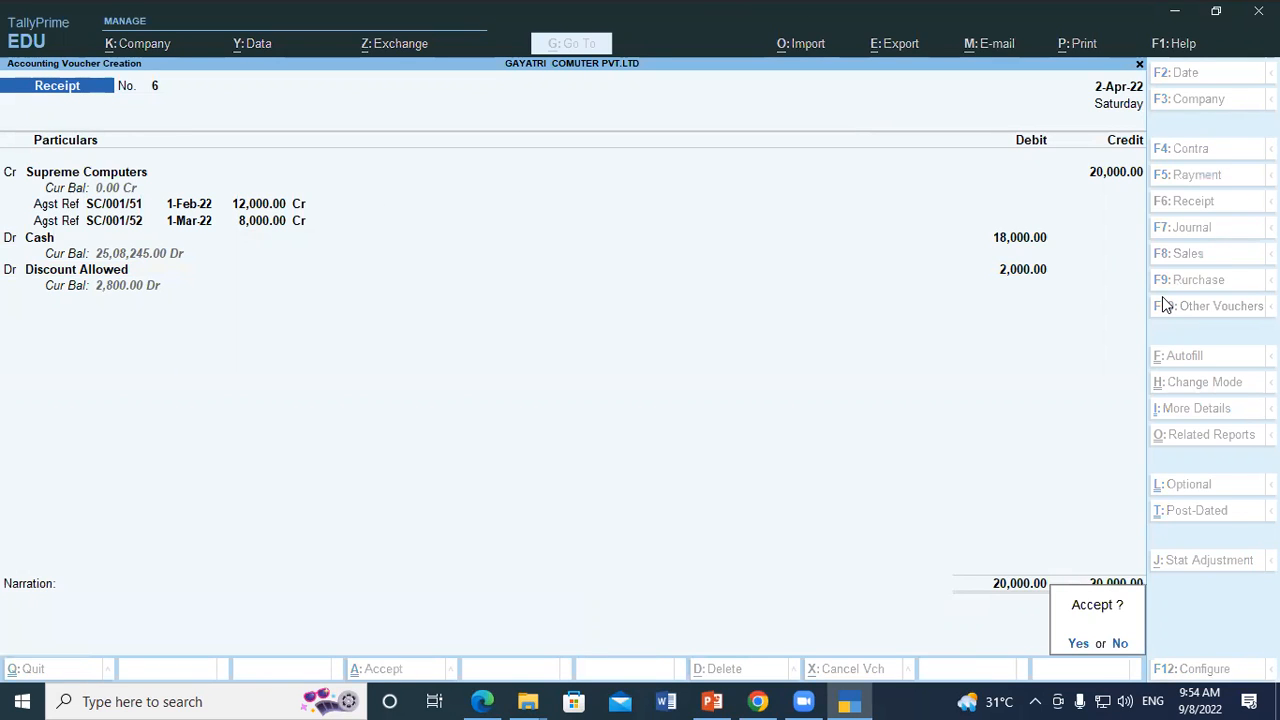
{"action": "key", "text": "Return"}
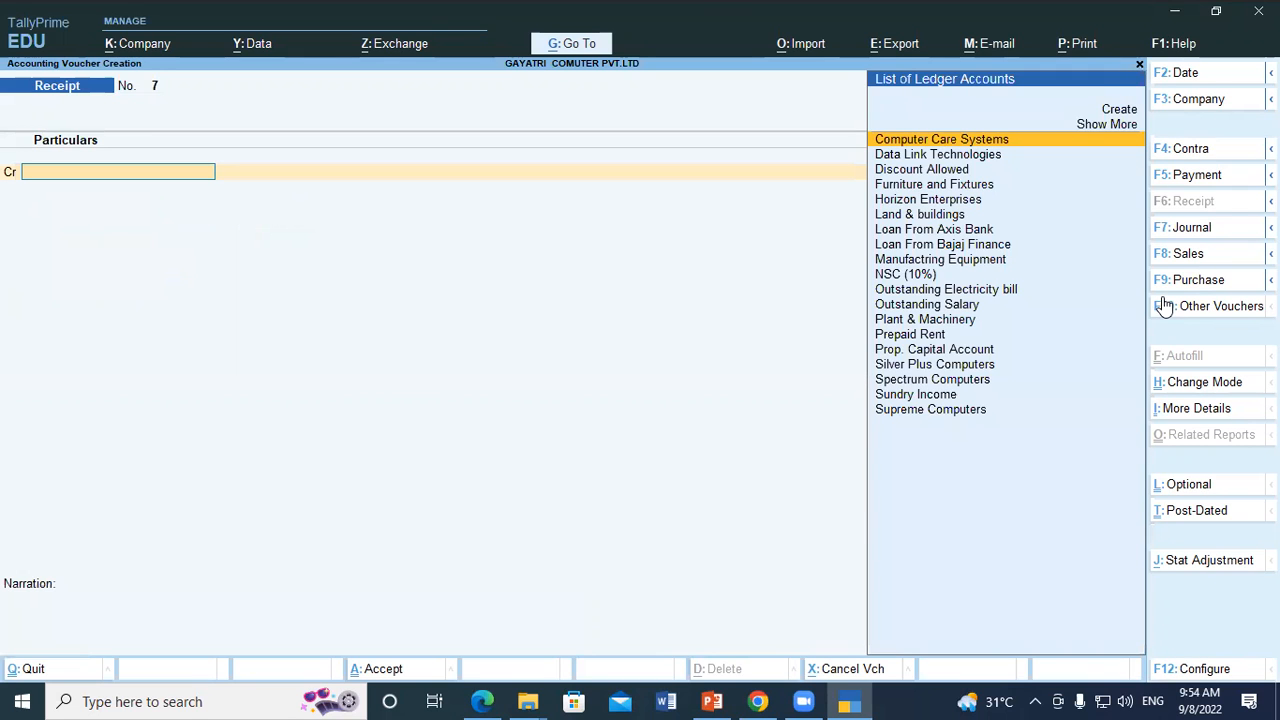
Switch to the exercise PDF in Edge, circle exercise 8's 2% discount, and write and circle 20% beside it.
{"action": "key", "text": "alt"}
{"action": "key", "text": "alt+Tab"}
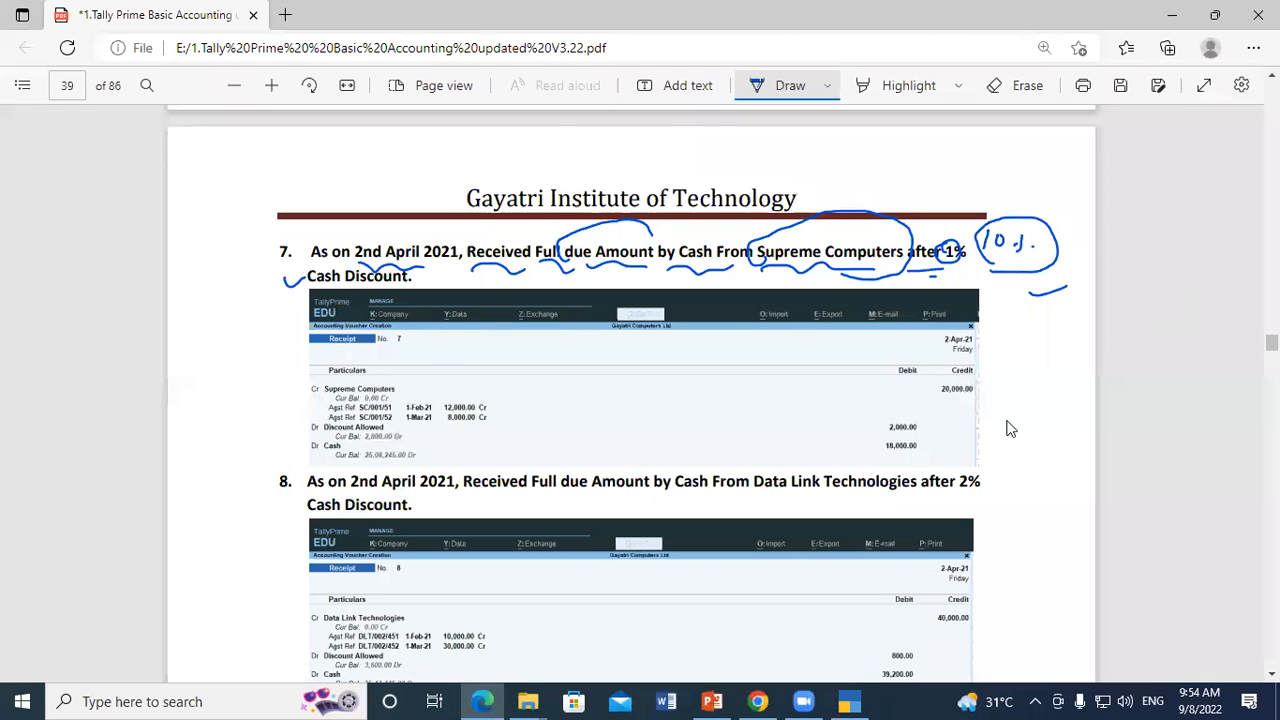
{"action": "scroll", "coordinate": [416, 360], "scroll_direction": "down", "scroll_amount": 1}
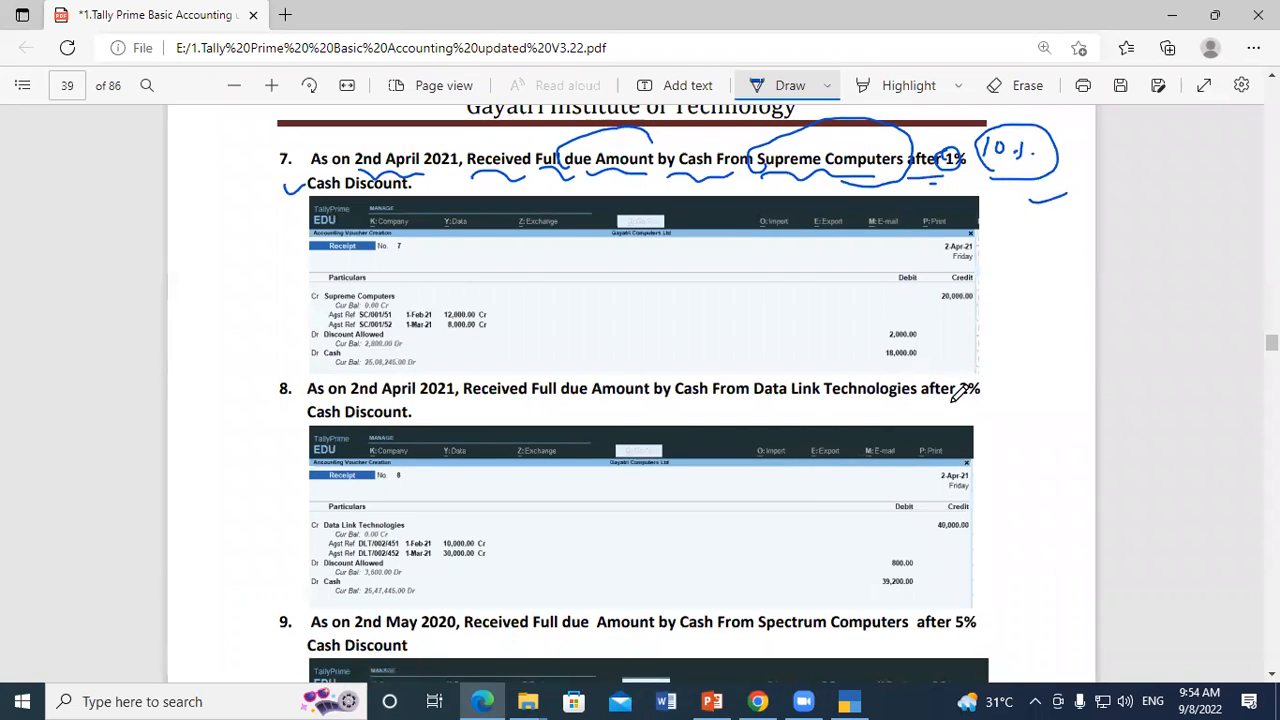
{"action": "mouse_move", "coordinate": [952, 378]}
{"action": "left_mouse_down"}
{"action": "mouse_move", "coordinate": [972, 378]}
{"action": "mouse_move", "coordinate": [960, 408]}
{"action": "mouse_move", "coordinate": [944, 398]}
{"action": "left_mouse_up"}
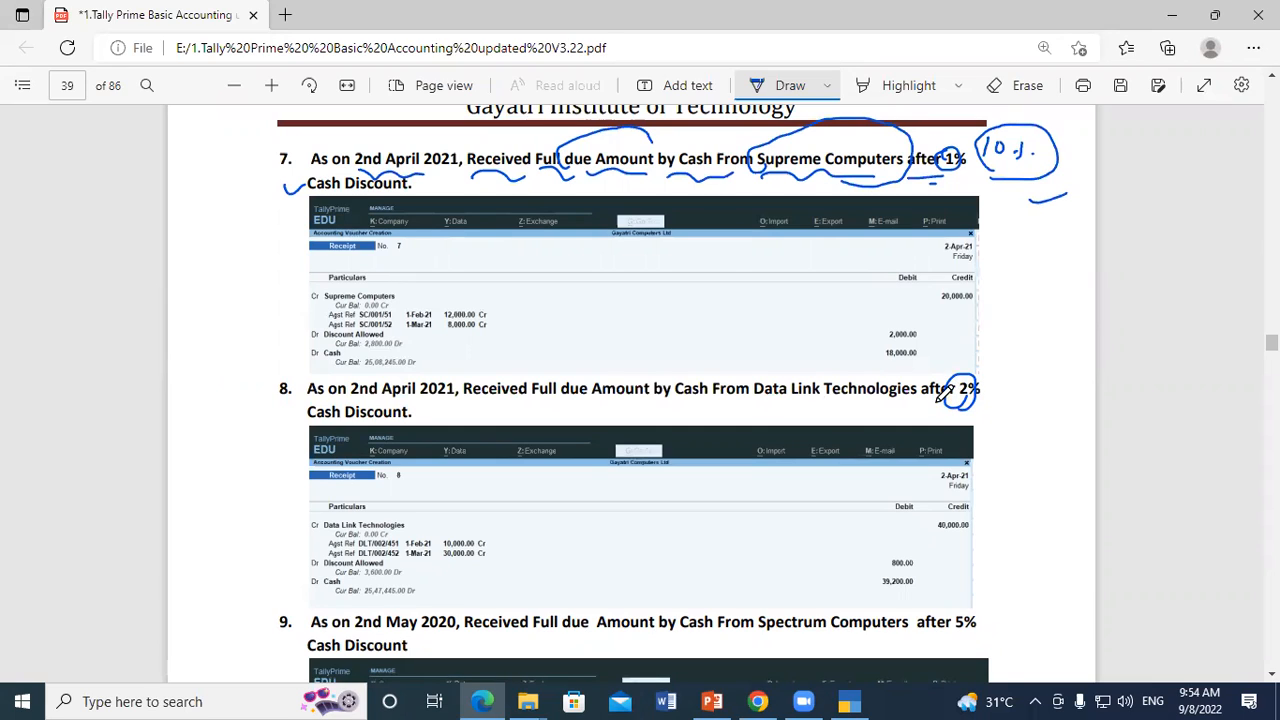
{"action": "left_click_drag", "start_coordinate": [997, 143], "coordinate": [1016, 162]}
{"action": "mouse_move", "coordinate": [997, 368]}
{"action": "left_mouse_down"}
{"action": "mouse_move", "coordinate": [996, 384]}
{"action": "mouse_move", "coordinate": [1030, 366]}
{"action": "mouse_move", "coordinate": [1074, 387]}
{"action": "mouse_move", "coordinate": [1030, 380]}
{"action": "left_mouse_up"}
{"action": "left_click", "coordinate": [1061, 376]}
{"action": "left_click_drag", "start_coordinate": [925, 408], "coordinate": [944, 401]}
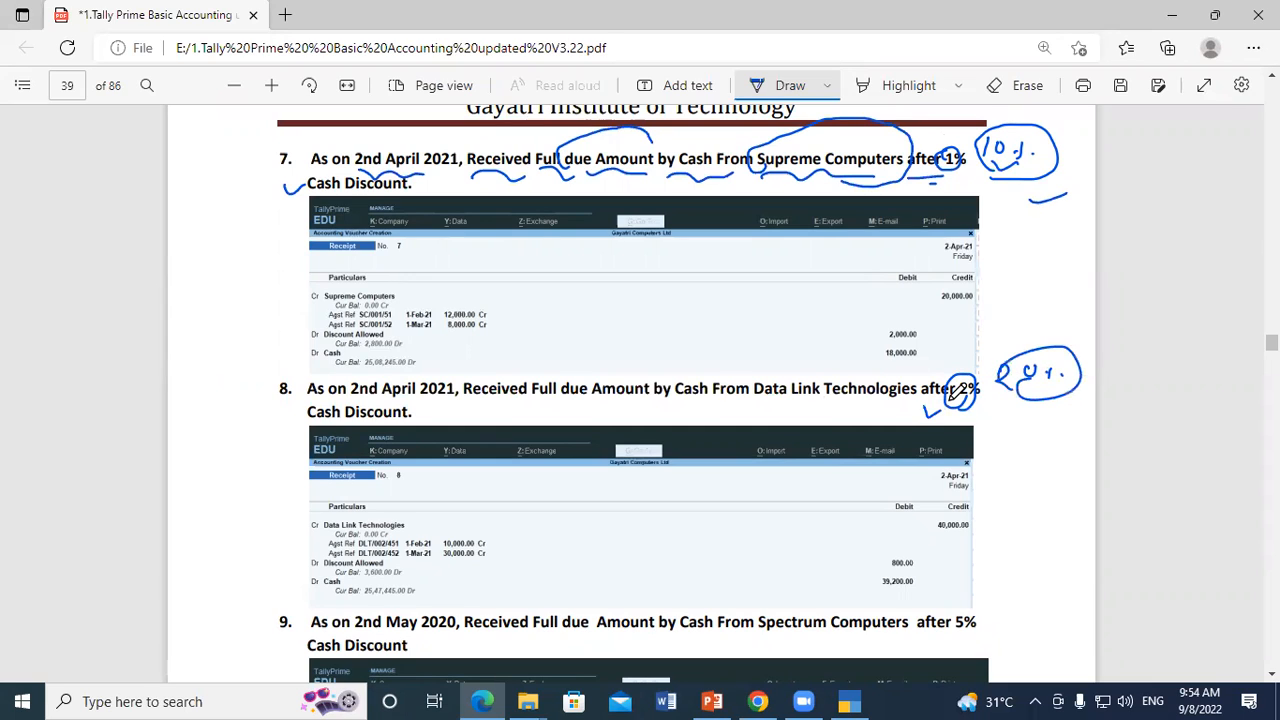